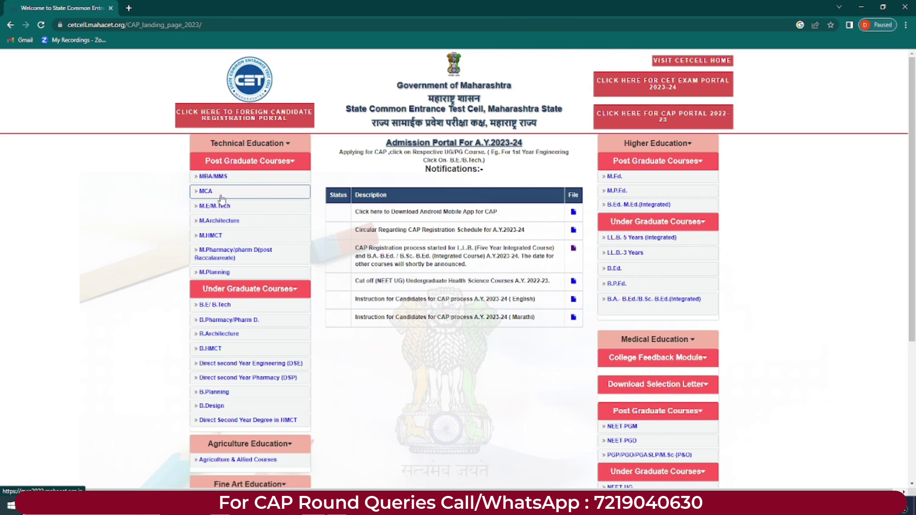
Step: Open the MCA portal and read the 2023-24 admission notice PDF from Downloads
click(220, 196)
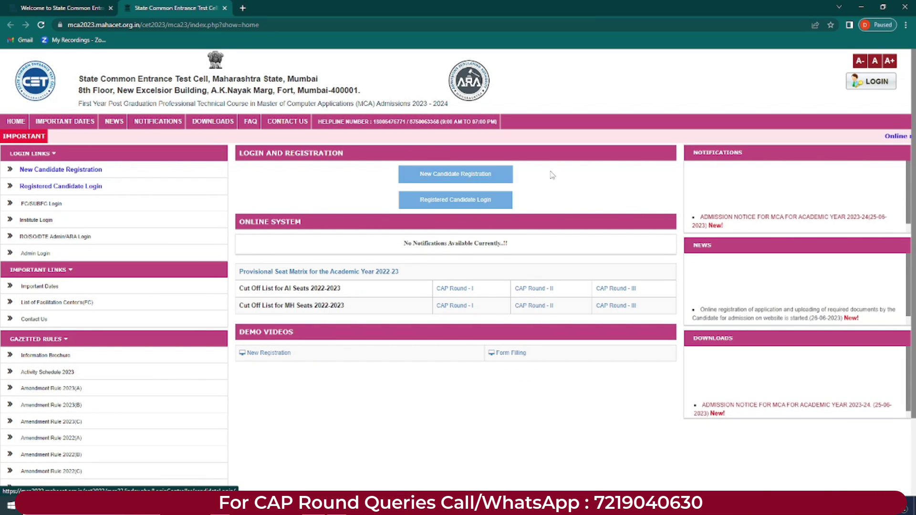
click(204, 125)
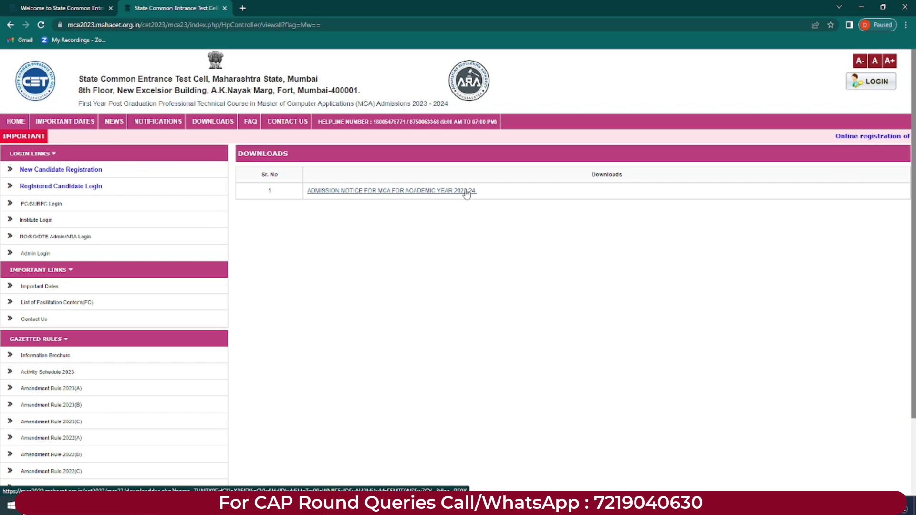
click(396, 197)
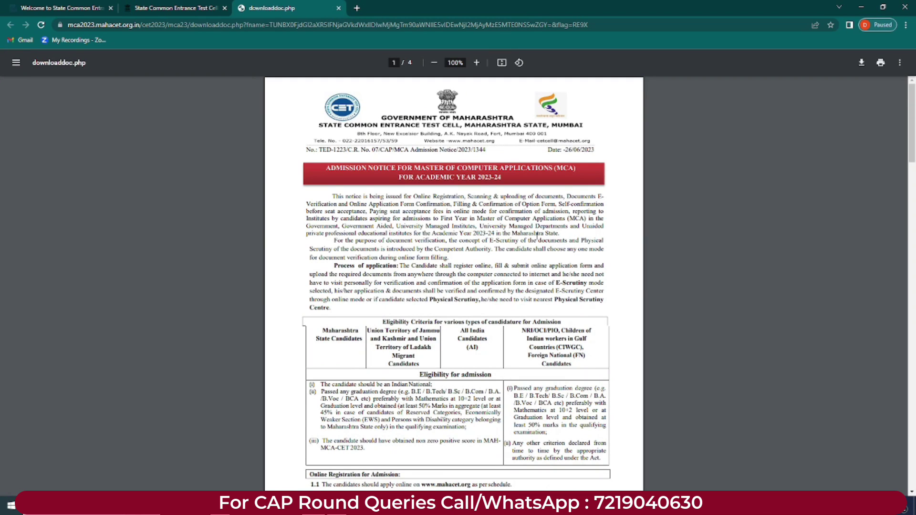
drag(911, 110, 913, 311)
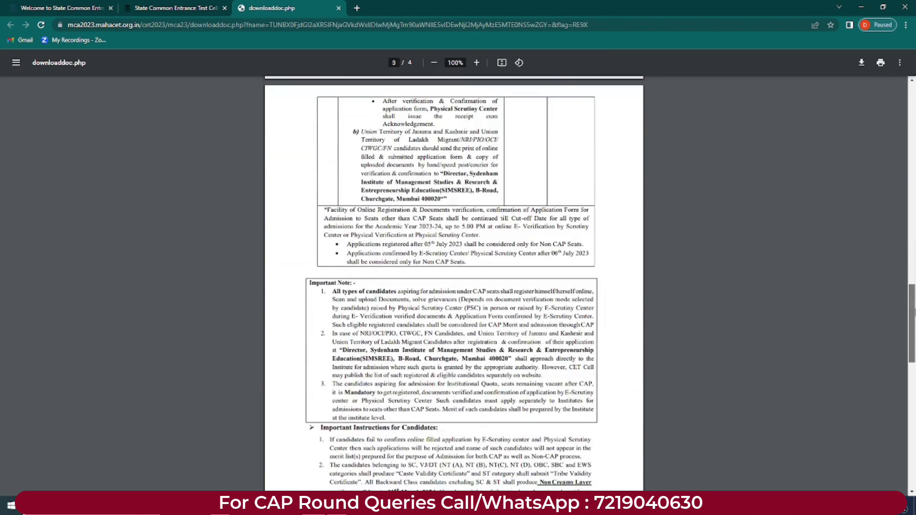
click(339, 6)
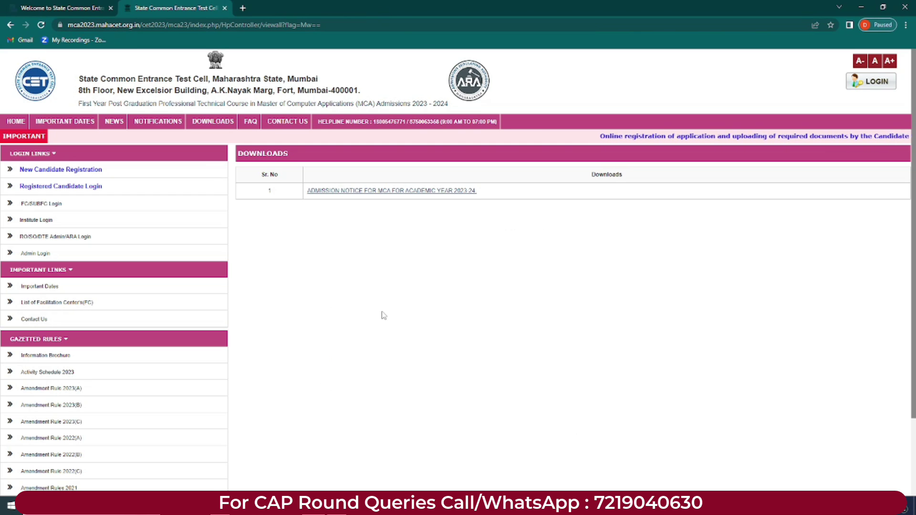
Step: Review the List of Facilitation Centers, noting the total number of scrutiny centres
click(58, 309)
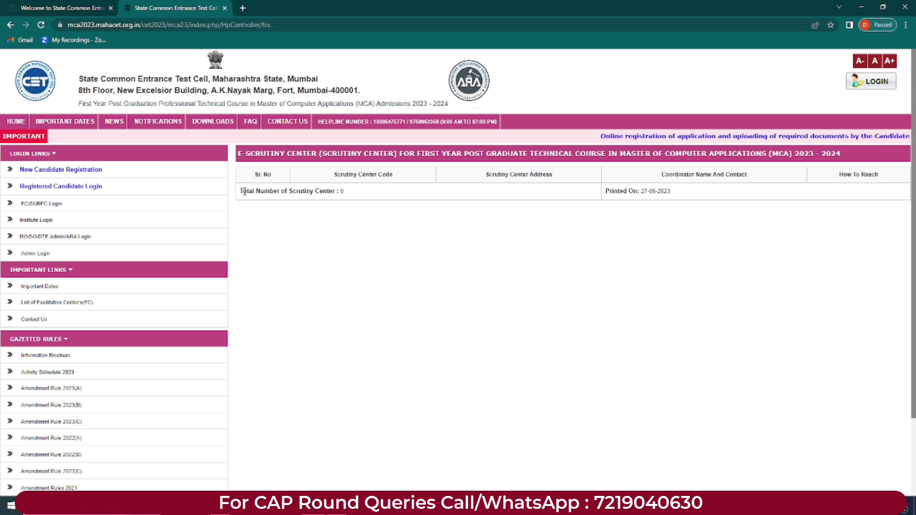
drag(242, 191, 443, 197)
click(443, 197)
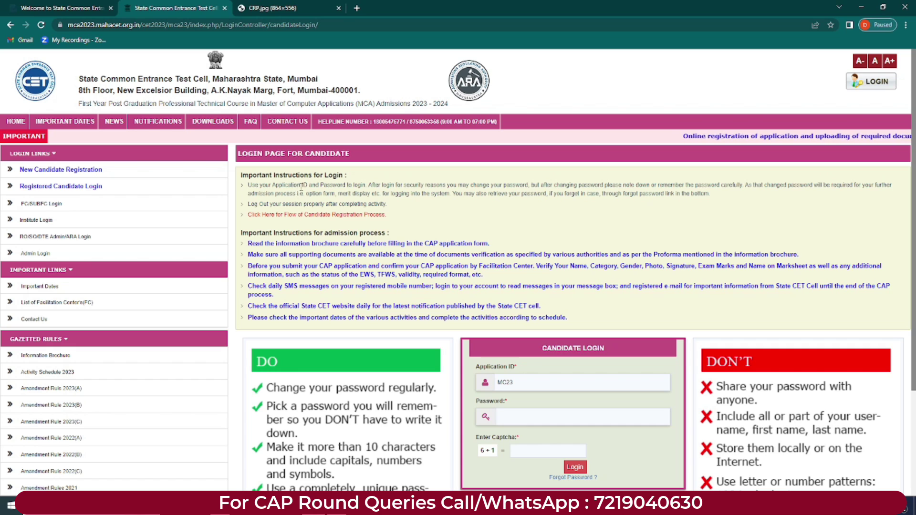
drag(305, 185, 522, 186)
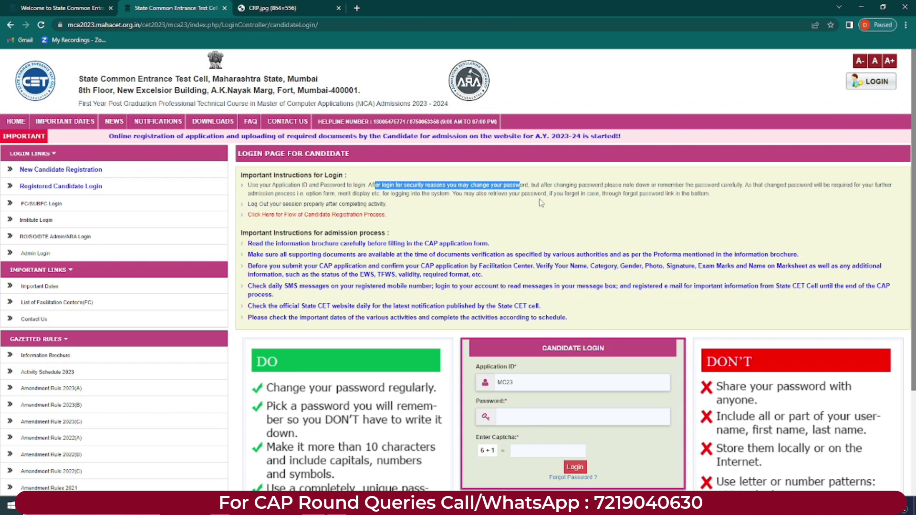
drag(766, 185, 889, 185)
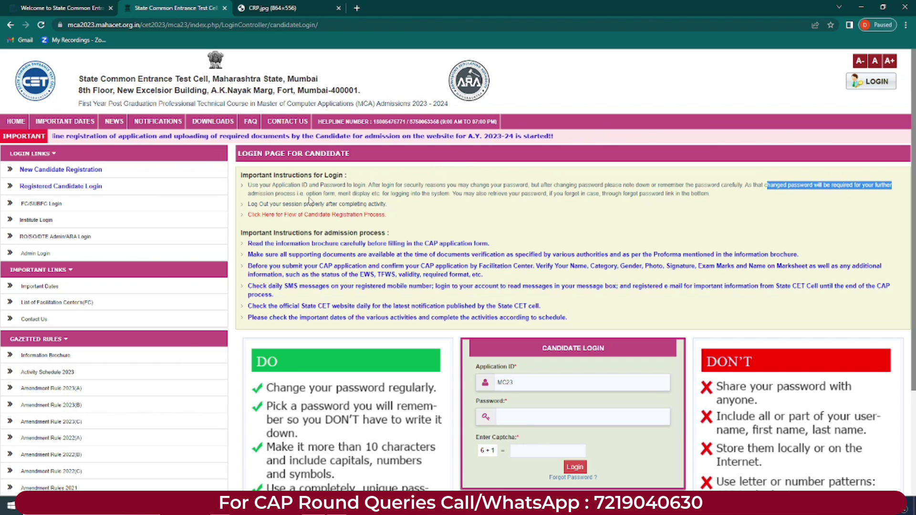
drag(306, 194, 446, 194)
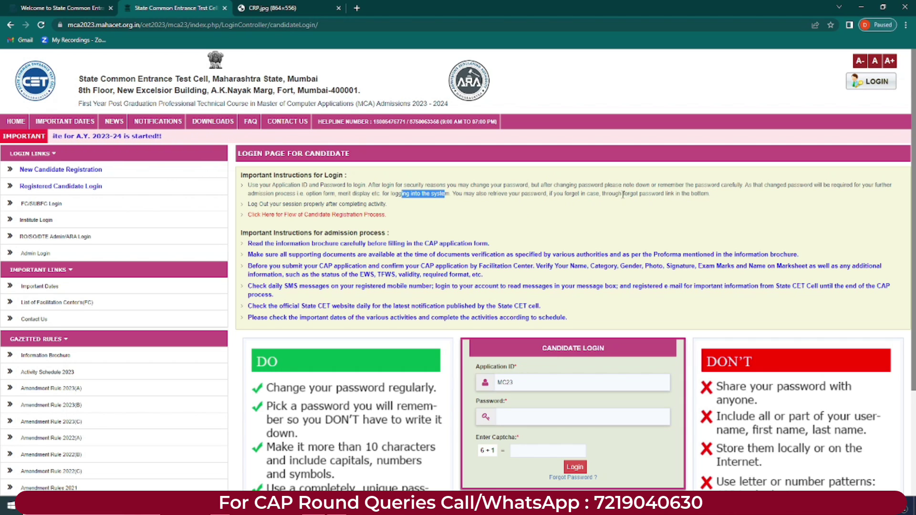
drag(622, 194, 693, 194)
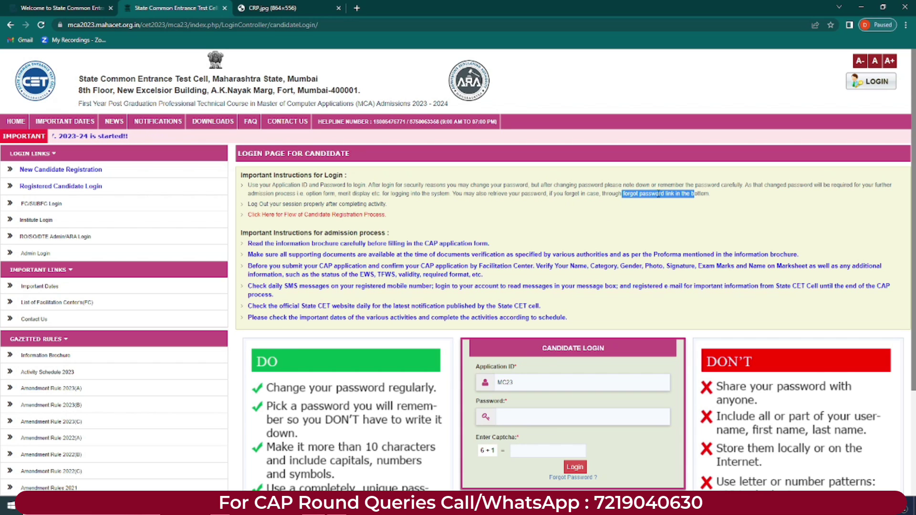
click(260, 202)
drag(288, 203, 314, 203)
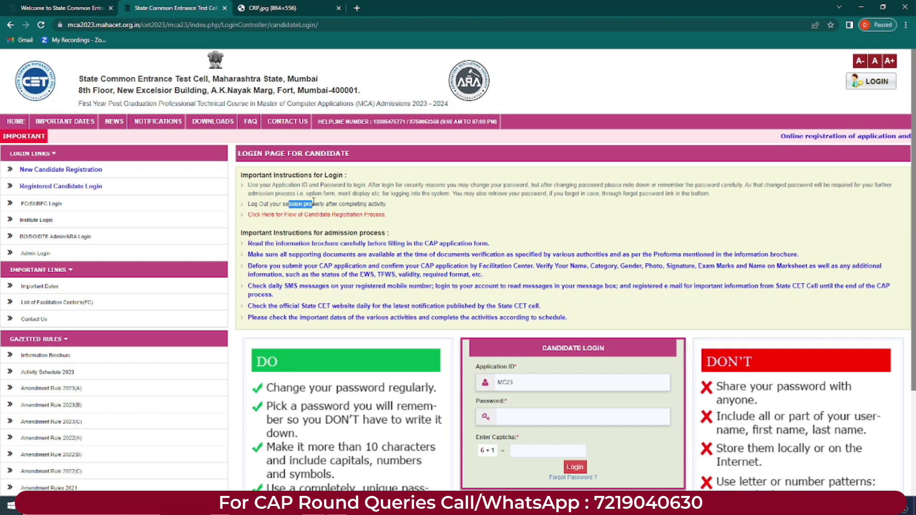
click(335, 204)
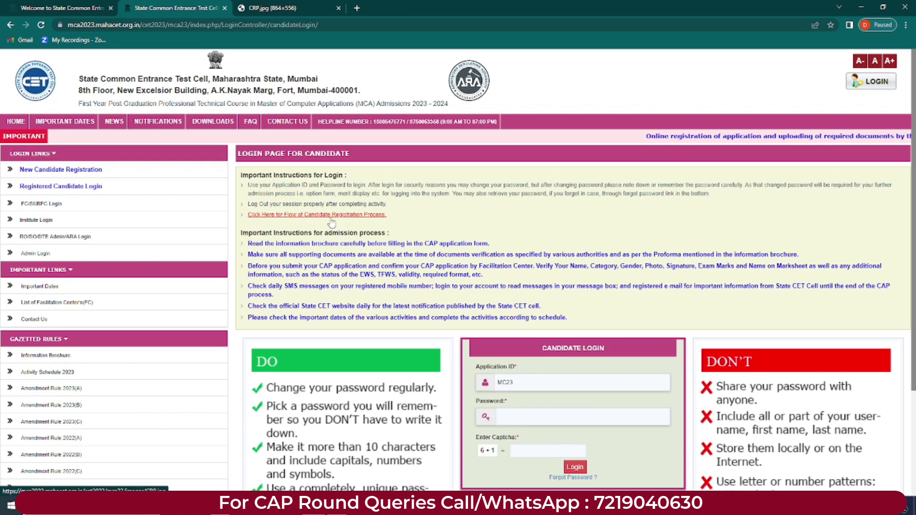
click(315, 214)
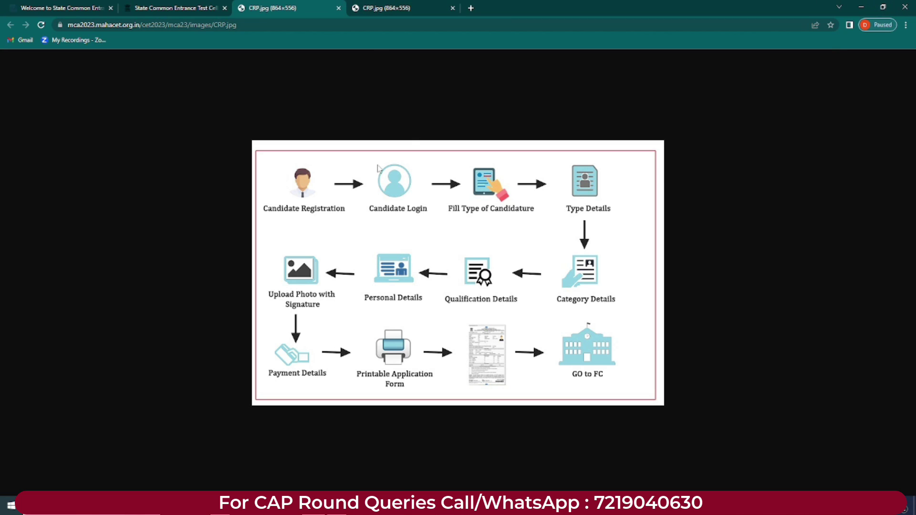
click(337, 8)
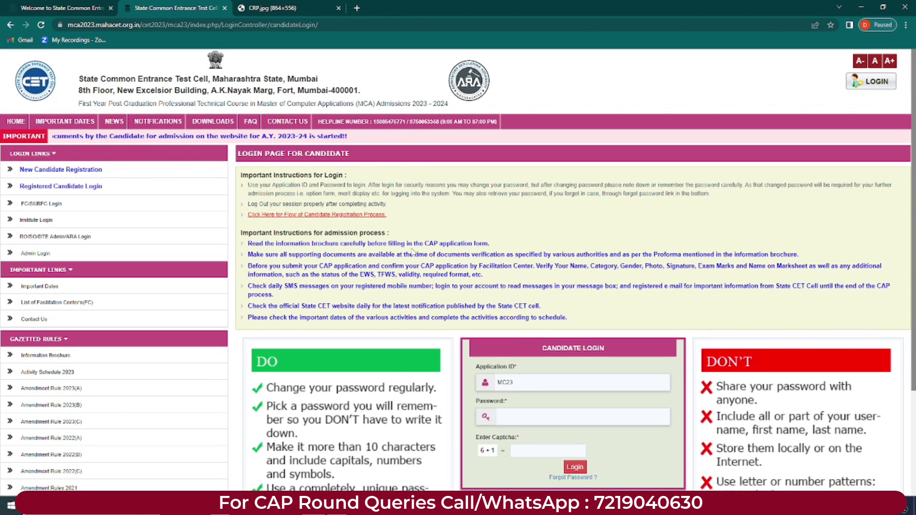
scroll(470, 240, down, 2)
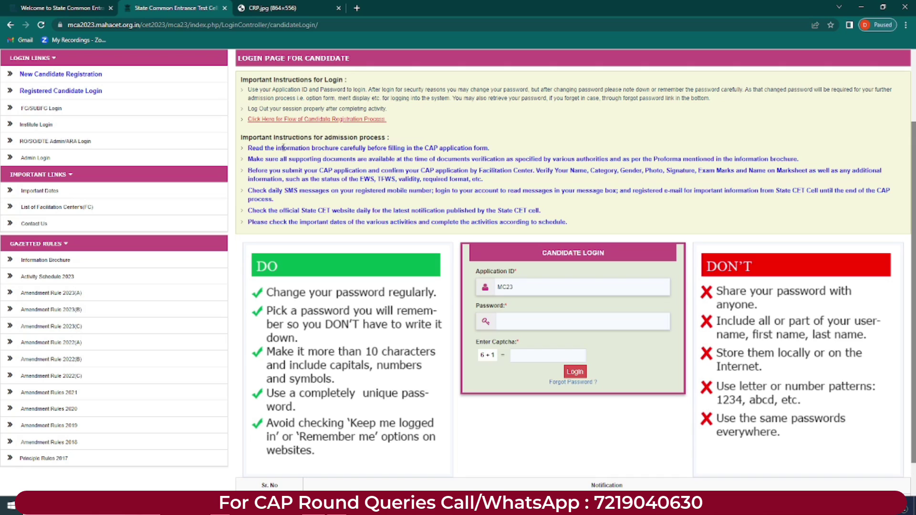
drag(277, 147, 385, 148)
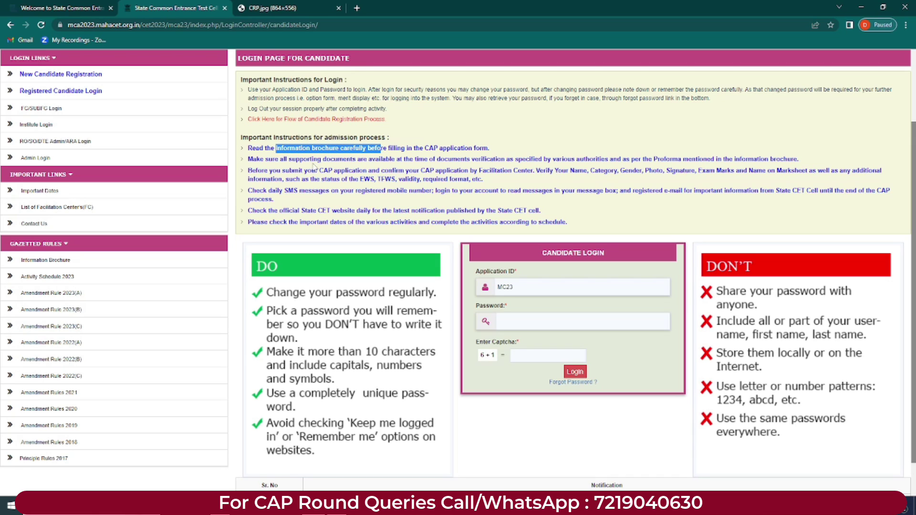
drag(265, 159, 474, 158)
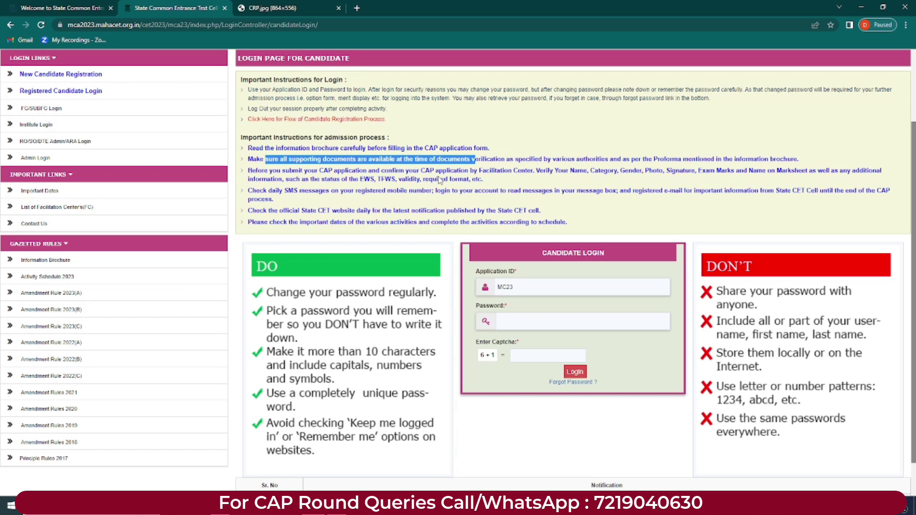
drag(307, 171, 385, 171)
drag(384, 172, 808, 170)
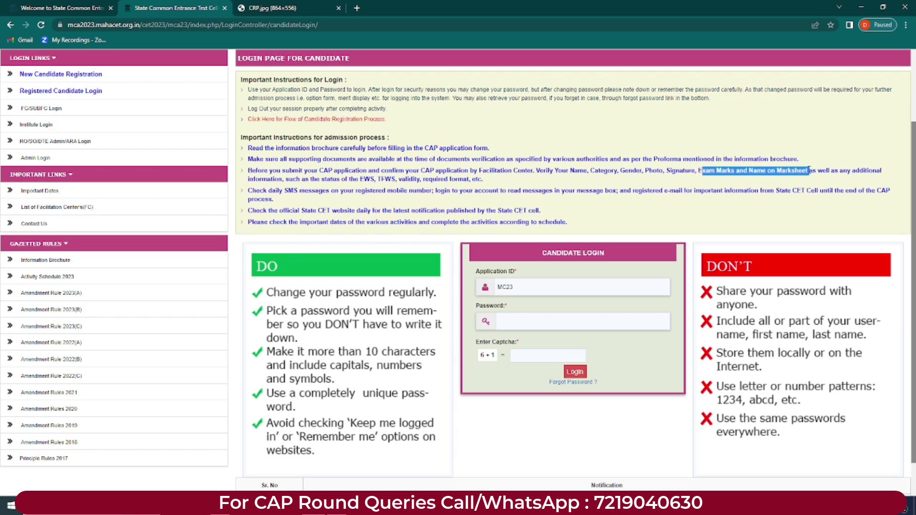
drag(316, 179, 375, 180)
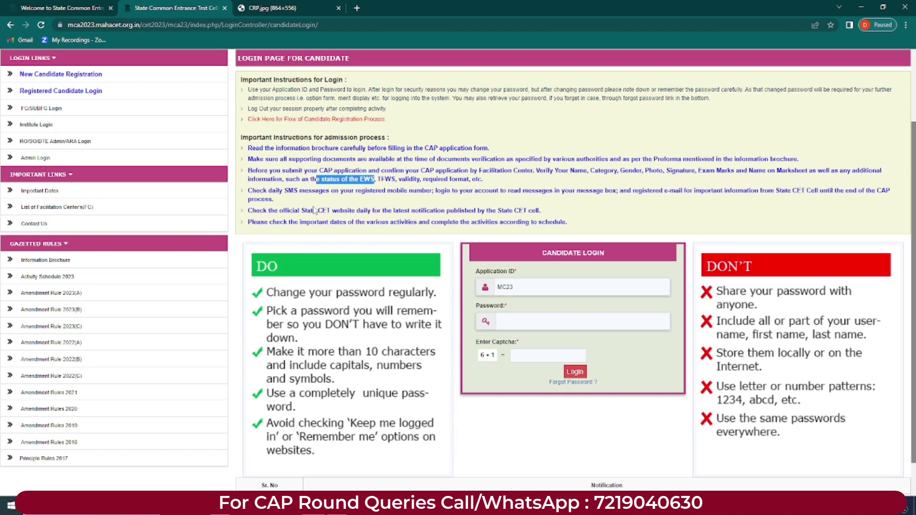
drag(267, 191, 337, 191)
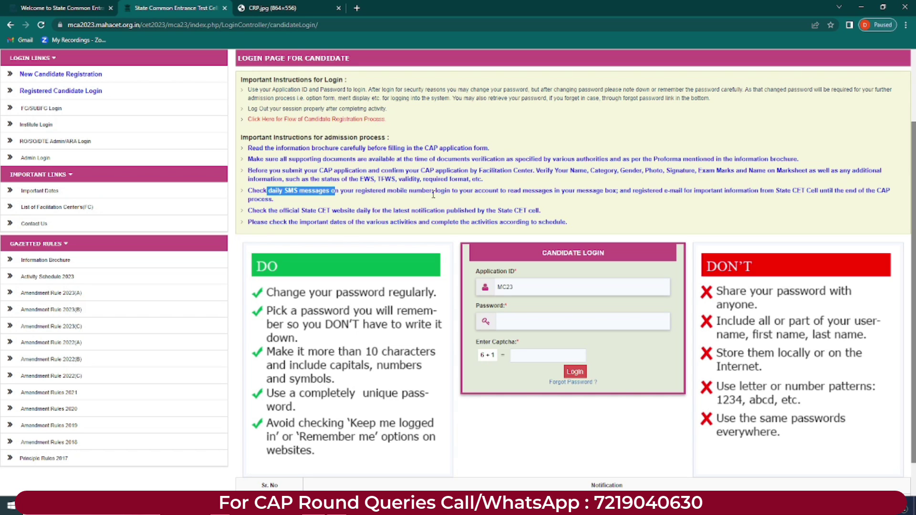
drag(514, 191, 582, 191)
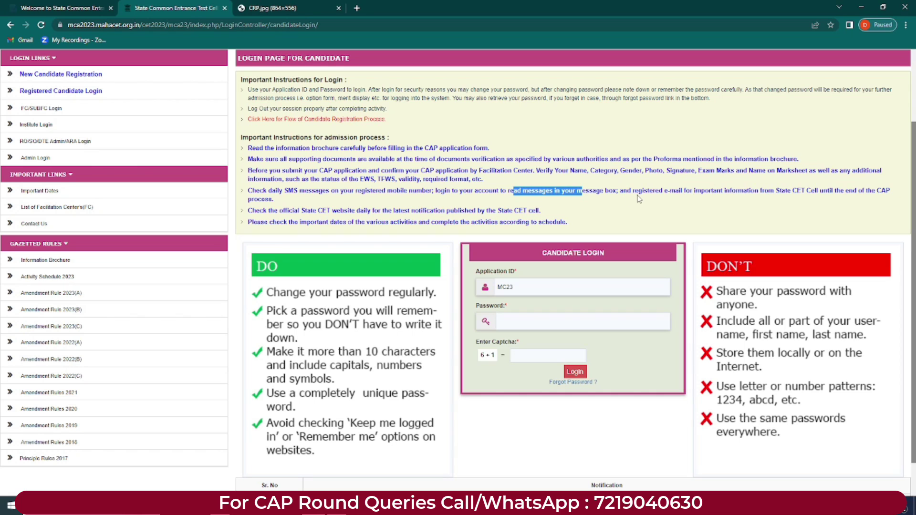
drag(252, 212, 425, 212)
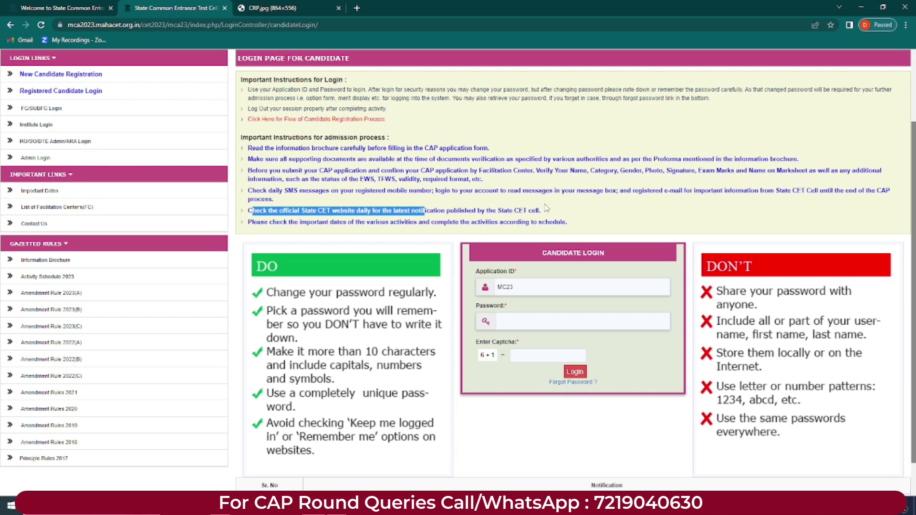
click(578, 206)
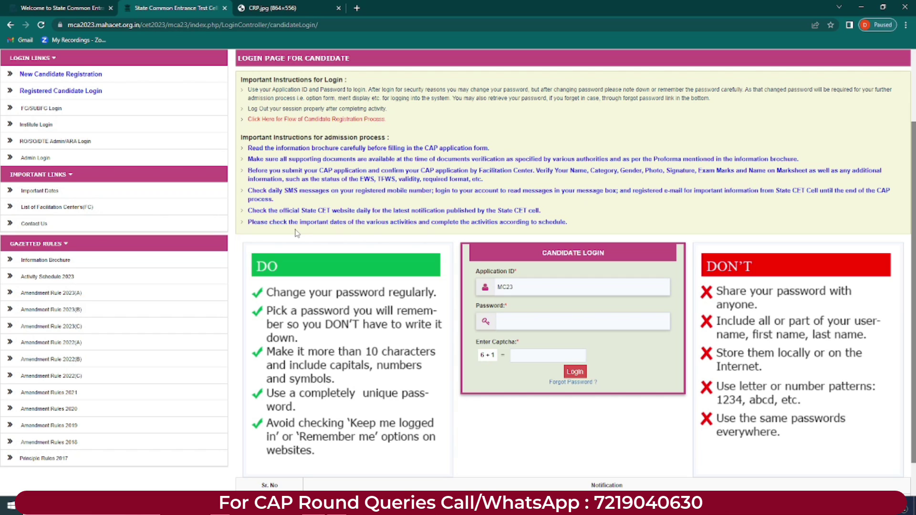
drag(297, 224, 521, 224)
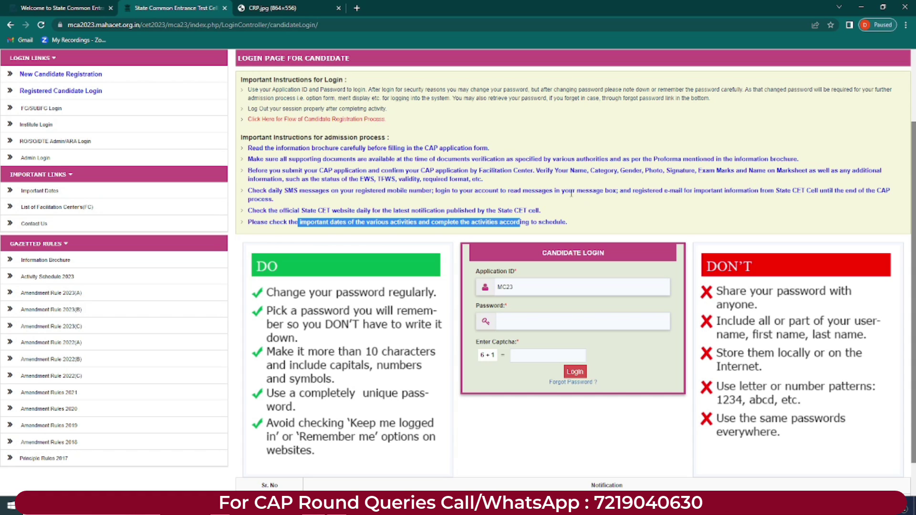
click(556, 197)
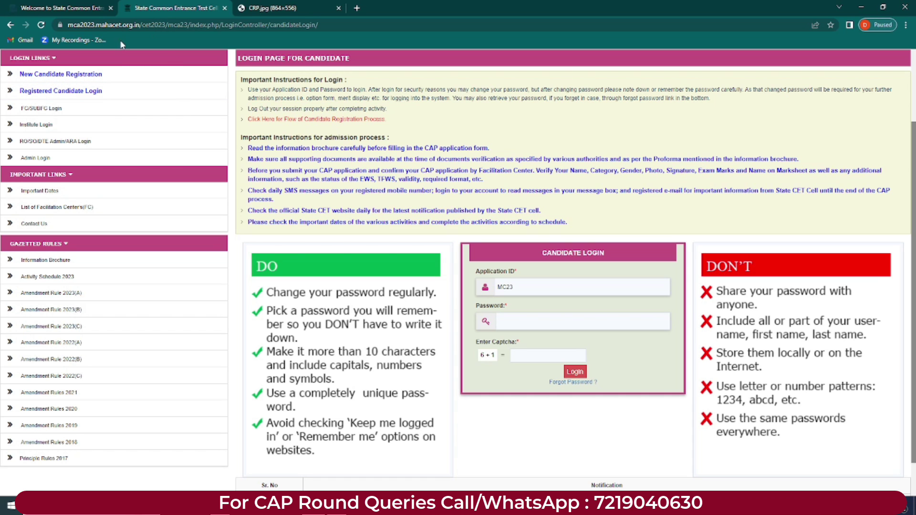
Step: Reopen the MCA admission notice and check the schedule dates, including the 26-06-2023 start dates
click(286, 120)
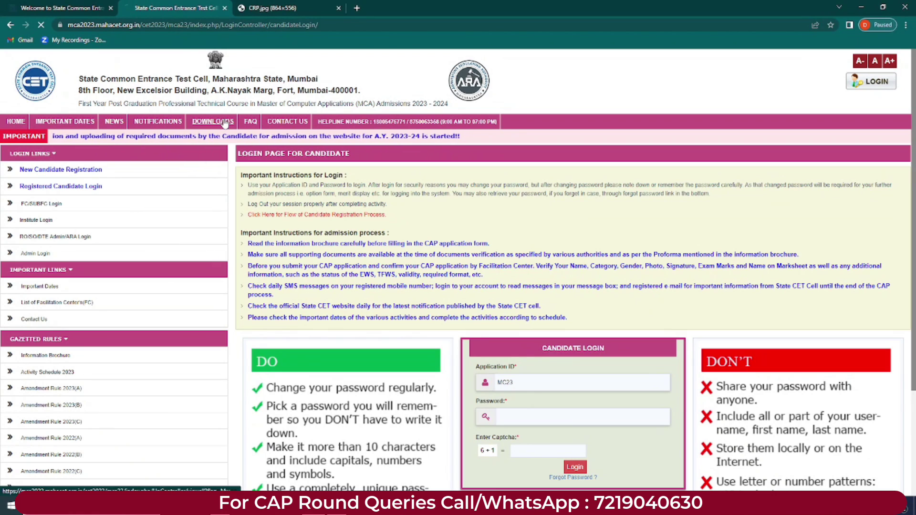
click(352, 192)
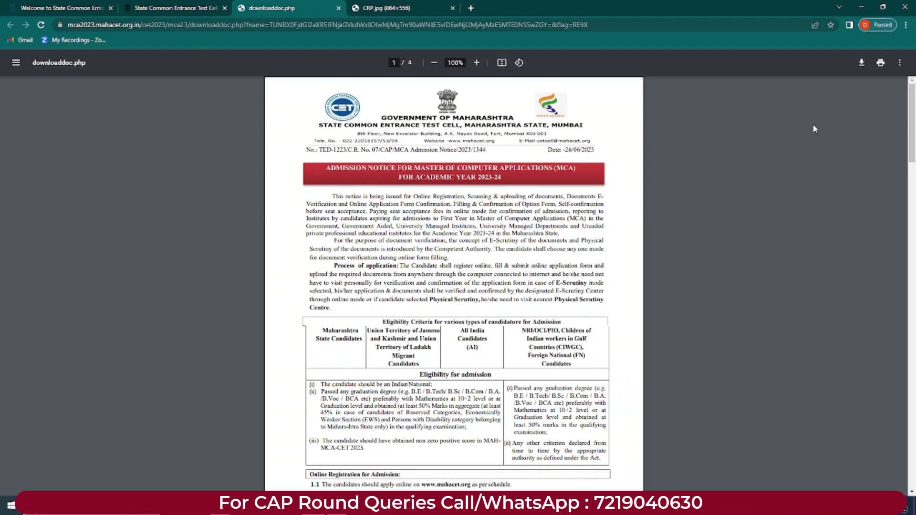
drag(908, 123, 908, 248)
scroll(450, 188, up, 3)
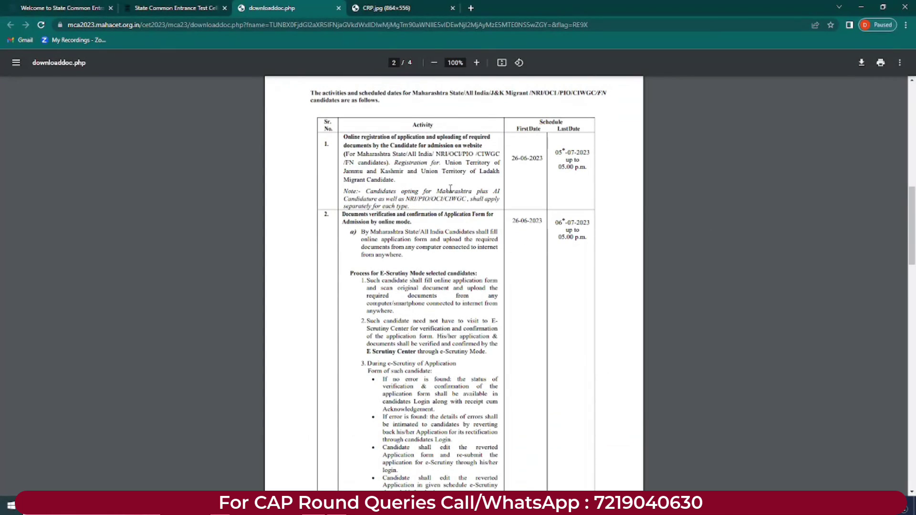
drag(512, 158, 585, 167)
click(560, 197)
drag(514, 221, 581, 222)
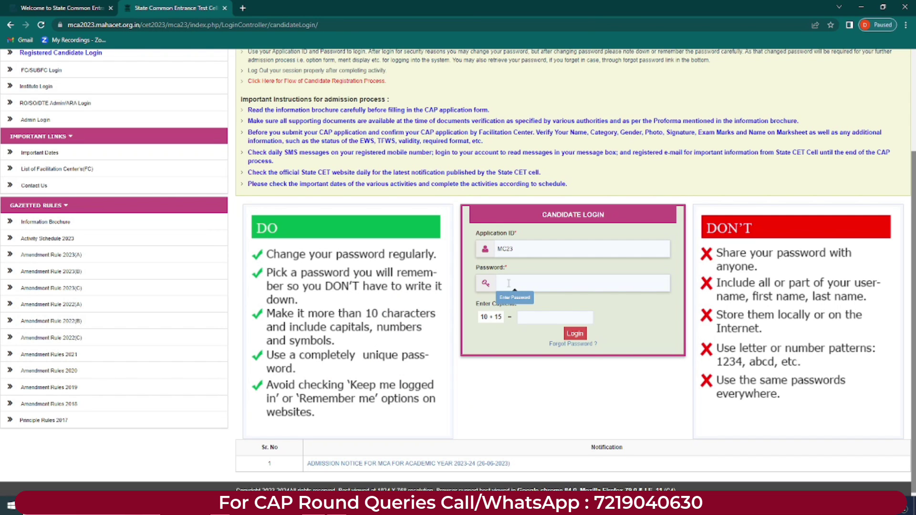
Step: Log in with the pasted Application ID and captcha answer 25, accepting the alert
drag(559, 249, 497, 249)
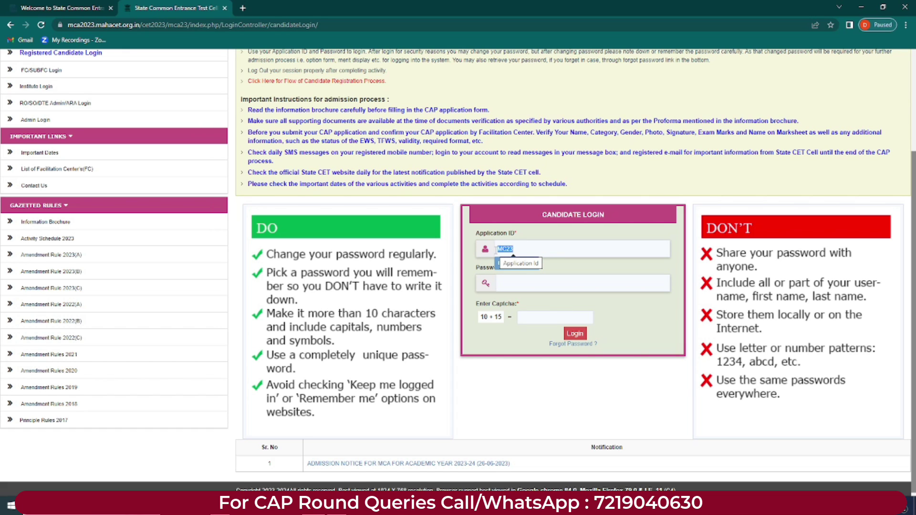
key(ctrl+v)
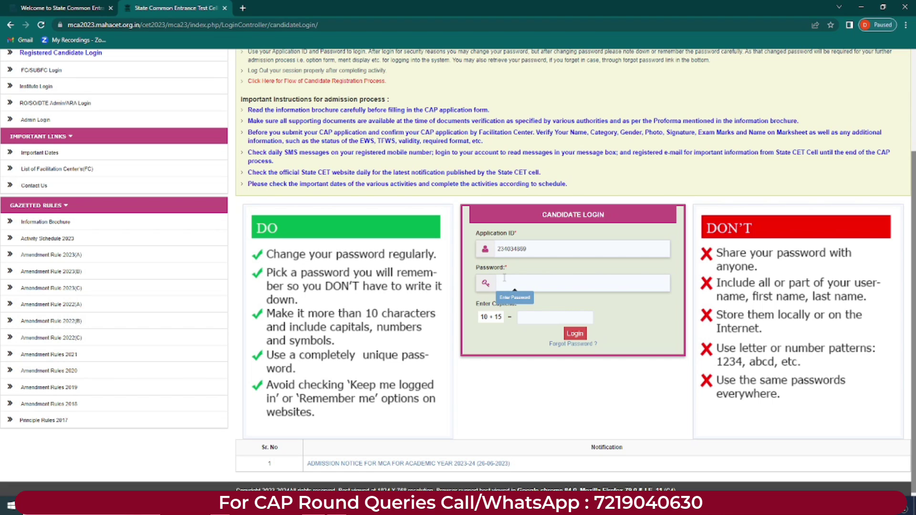
click(529, 317)
text(25)
click(575, 333)
key(Return)
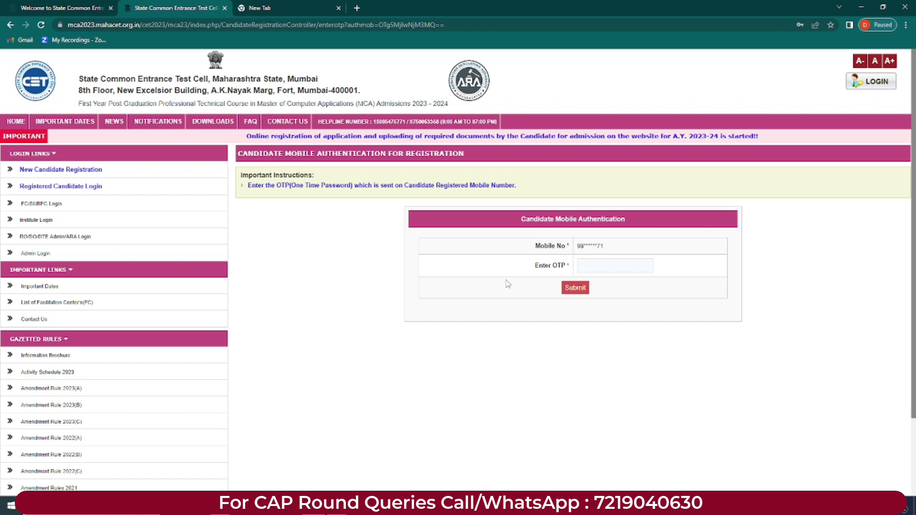
Step: Submit the mobile OTP and note the generated Application ID on the success page
click(614, 266)
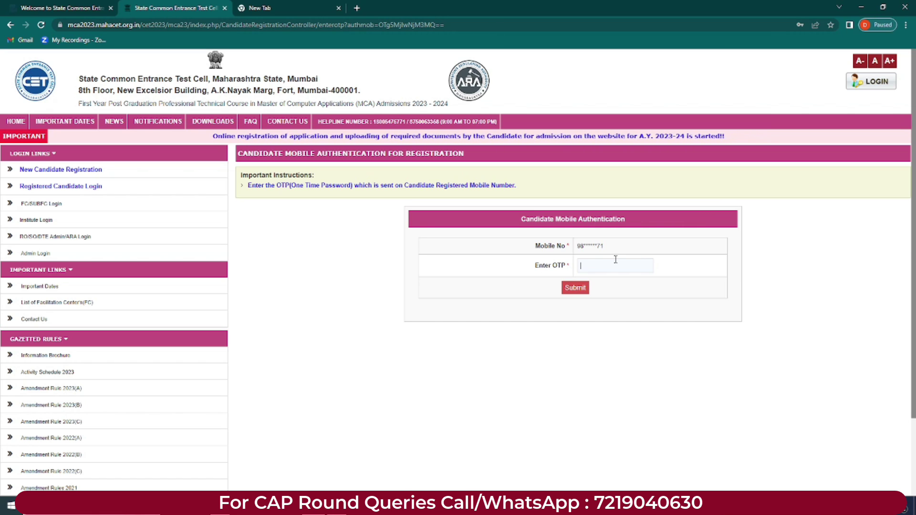
key(Return)
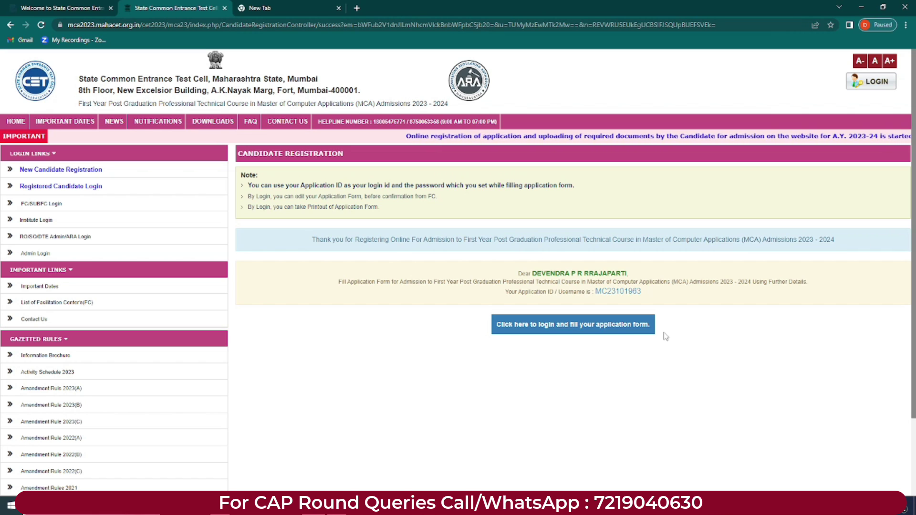
drag(505, 292, 644, 292)
key(ctrl+c)
click(654, 294)
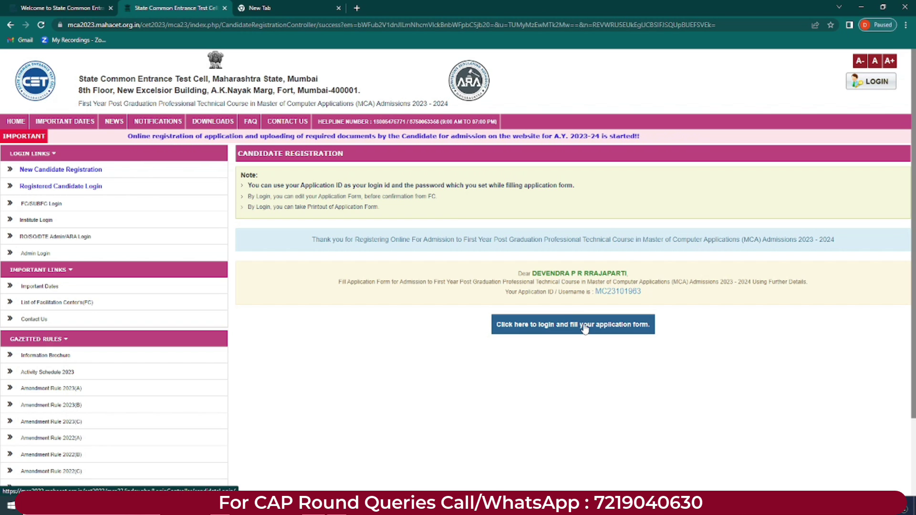
Step: Sign in with the new Application ID, the account password and captcha answer 11
click(585, 328)
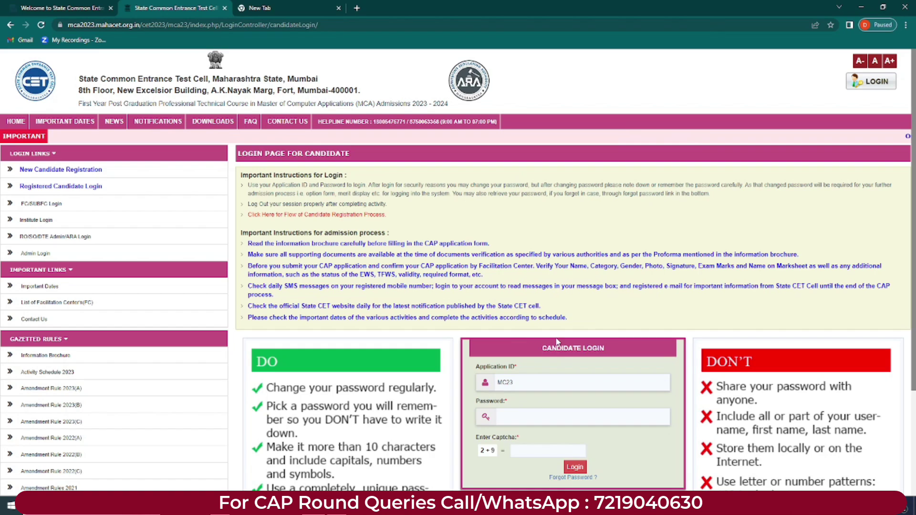
scroll(556, 341, down, 3)
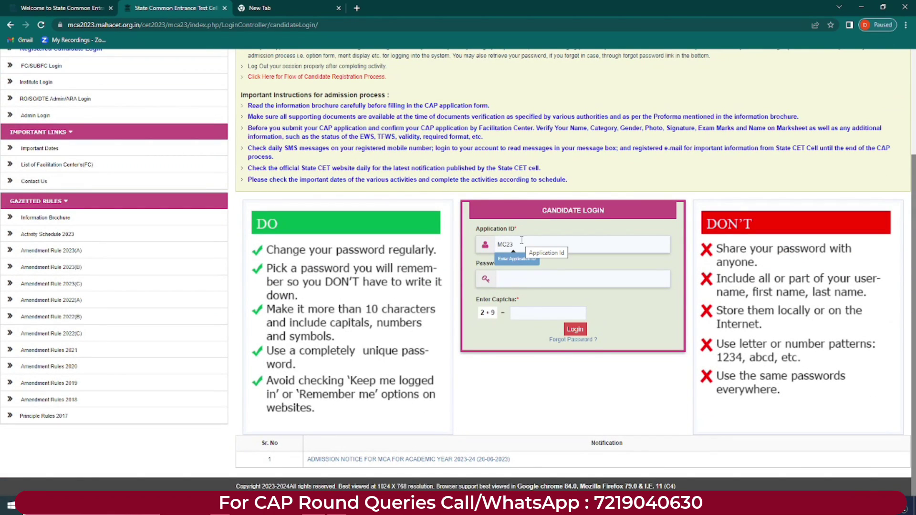
double_click(499, 242)
key(ctrl+v)
click(507, 278)
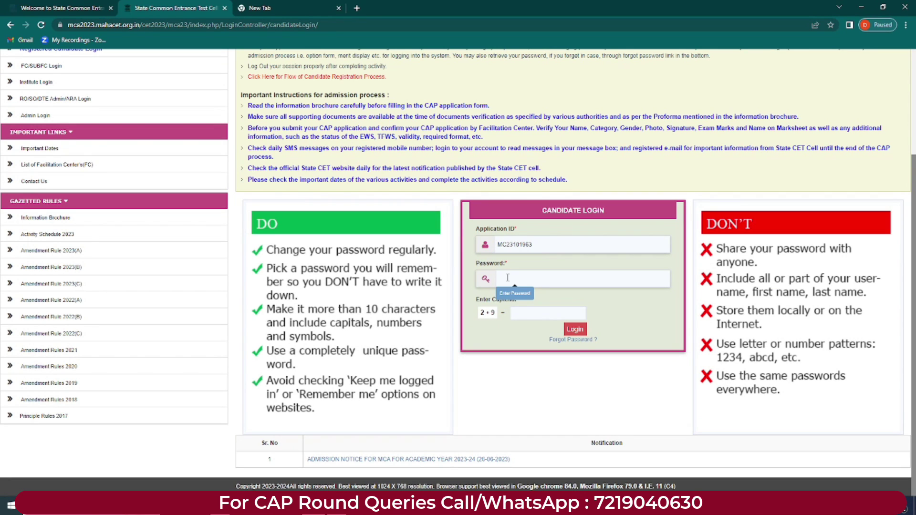
key(ctrl+v)
text(11)
click(574, 329)
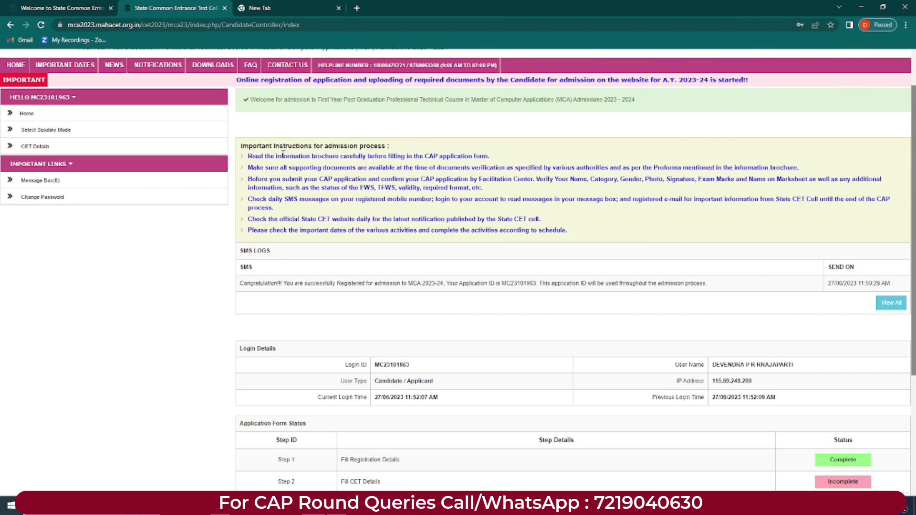
mouse_move(248, 156)
mouse_down()
mouse_move(305, 188)
mouse_move(572, 234)
mouse_move(248, 199)
mouse_move(247, 159)
mouse_up()
click(580, 236)
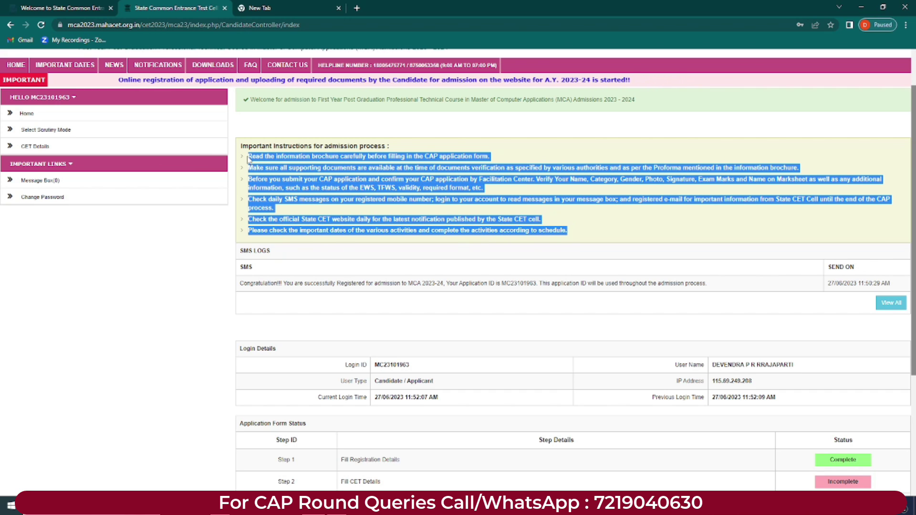
click(267, 134)
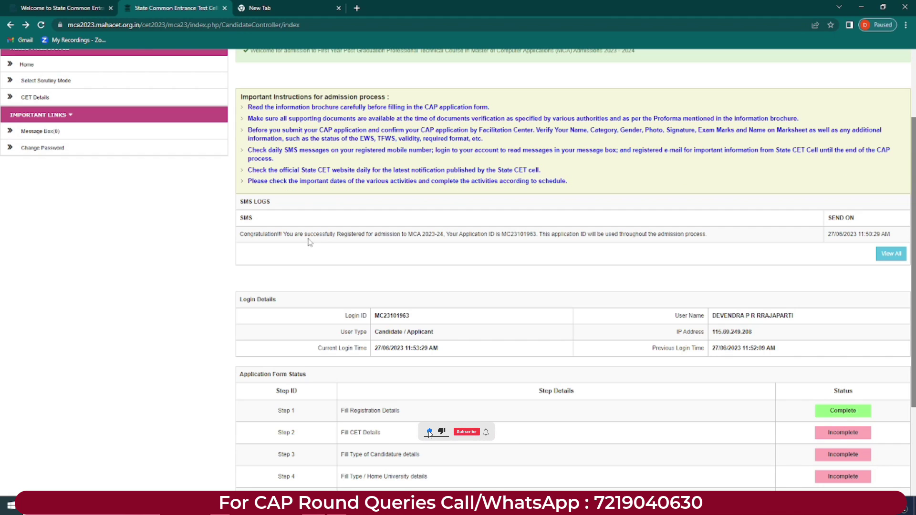
drag(310, 234, 445, 235)
click(361, 234)
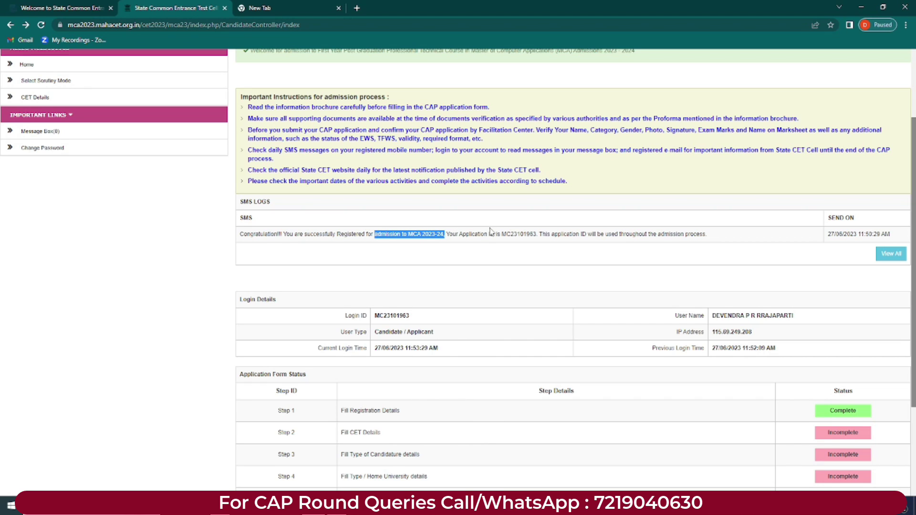
drag(503, 234, 685, 232)
click(782, 242)
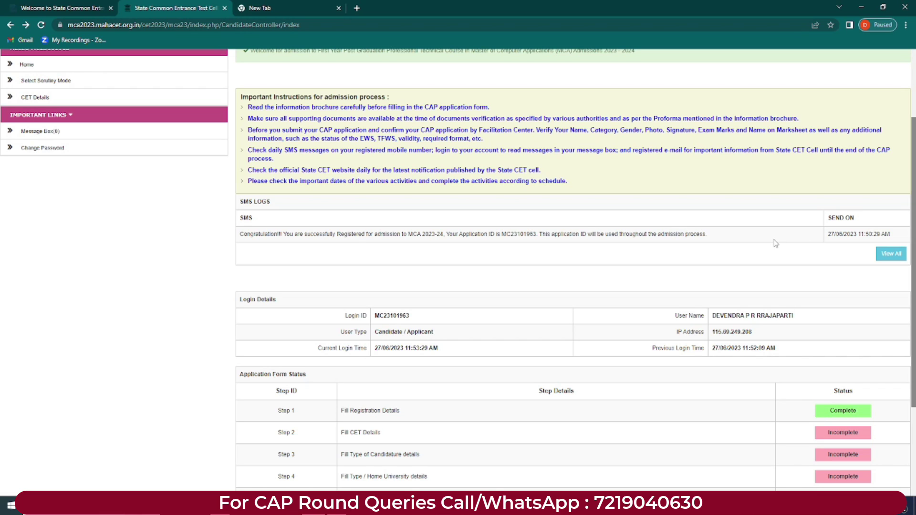
click(890, 254)
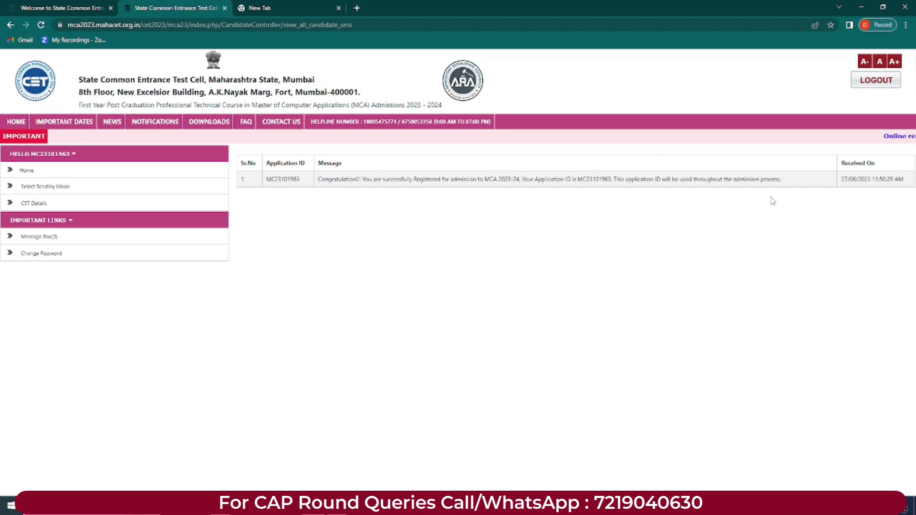
click(14, 121)
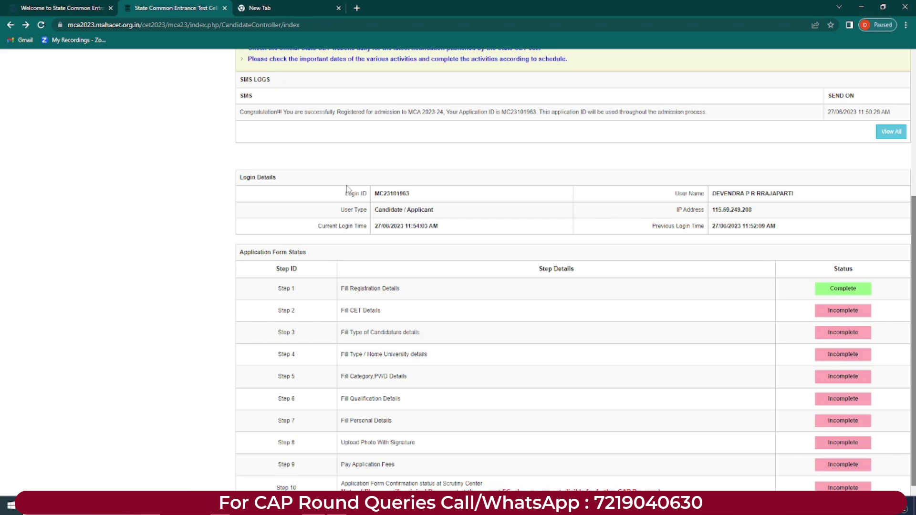
drag(342, 194, 399, 194)
drag(644, 201, 770, 212)
click(226, 244)
scroll(226, 245, down, 1)
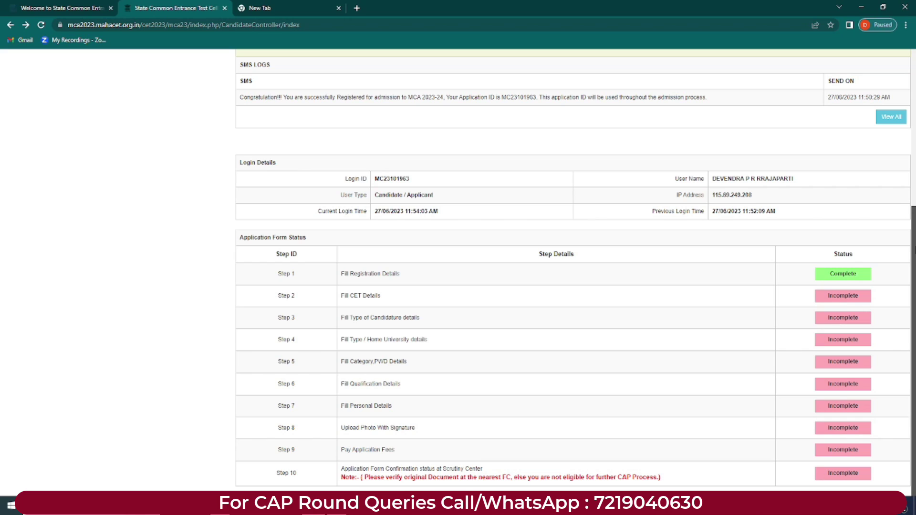
drag(342, 274, 420, 276)
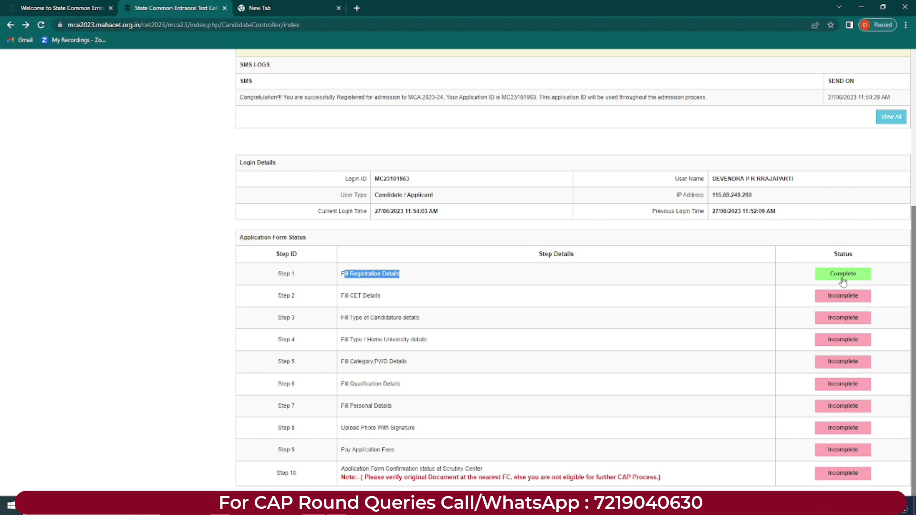
click(390, 306)
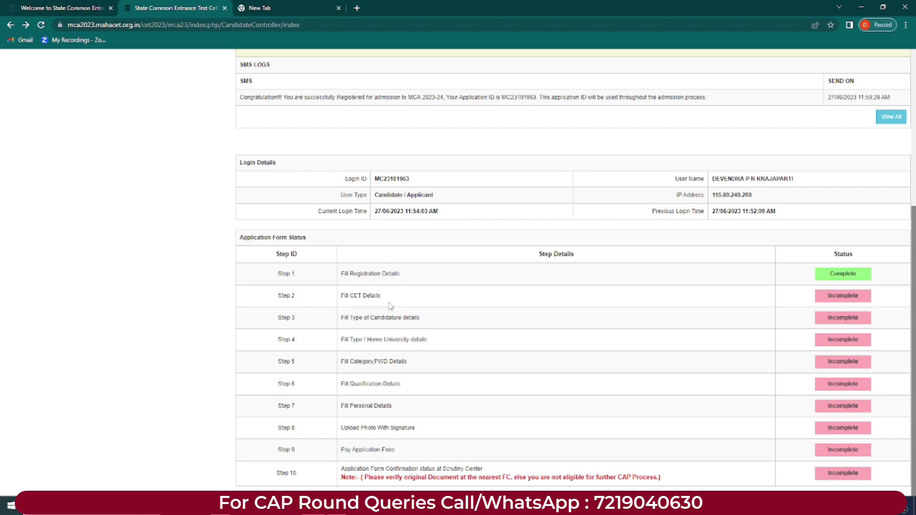
drag(275, 305, 389, 299)
click(845, 297)
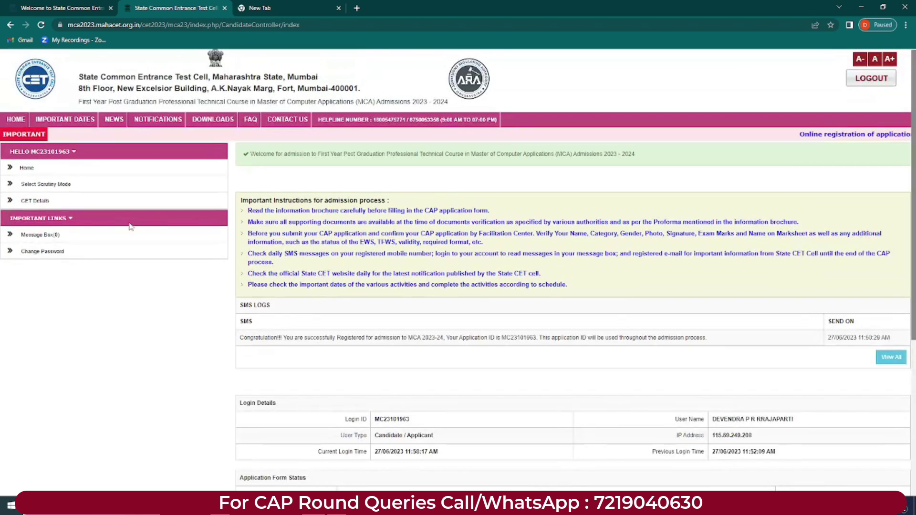
Step: Review the seven E-Scrutiny instructions on Select Scrutiny Mode and save E-Scrutiny
click(55, 189)
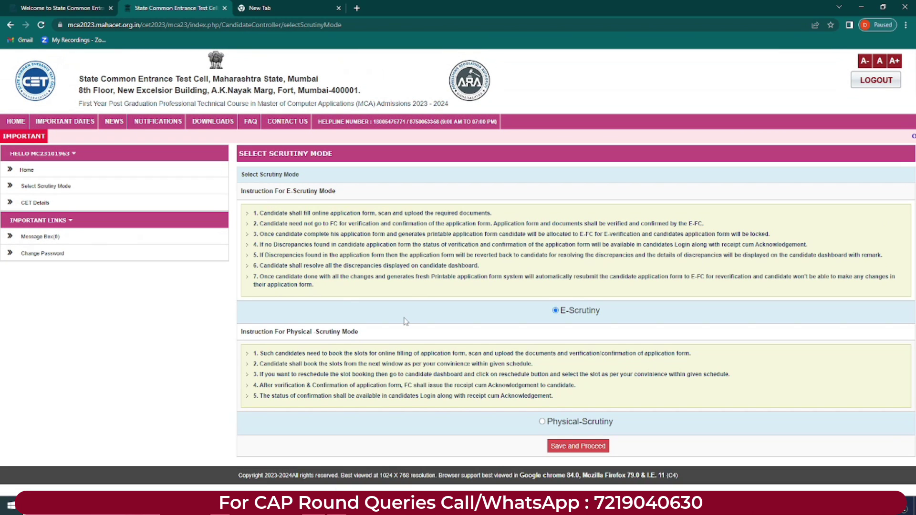
drag(286, 190, 328, 191)
click(383, 337)
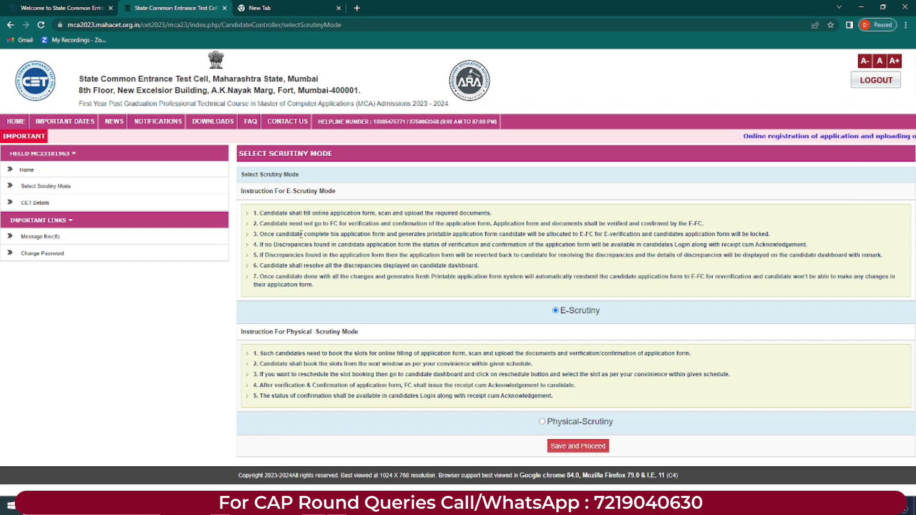
drag(257, 212, 338, 294)
click(338, 294)
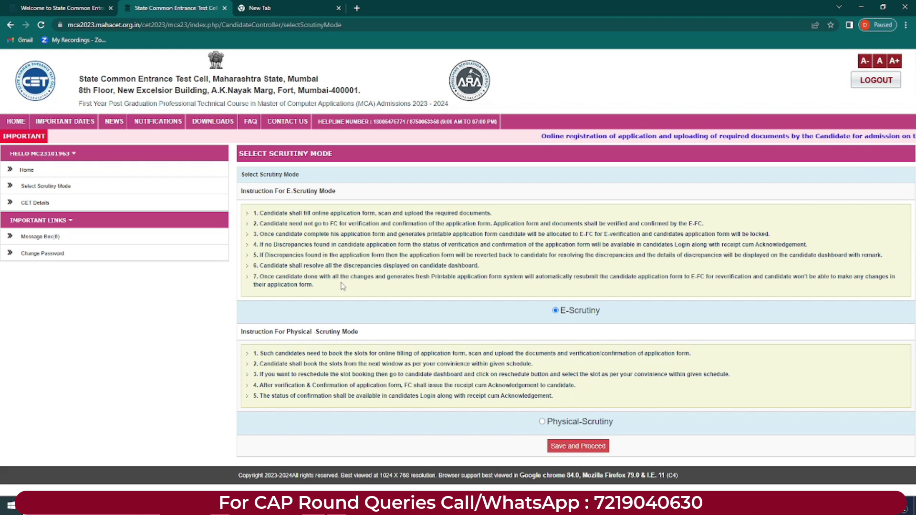
drag(259, 210, 260, 364)
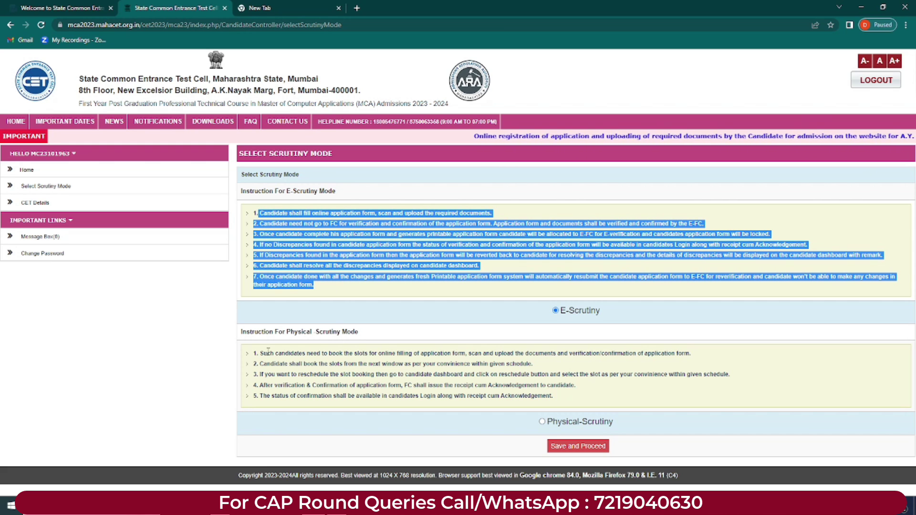
click(604, 394)
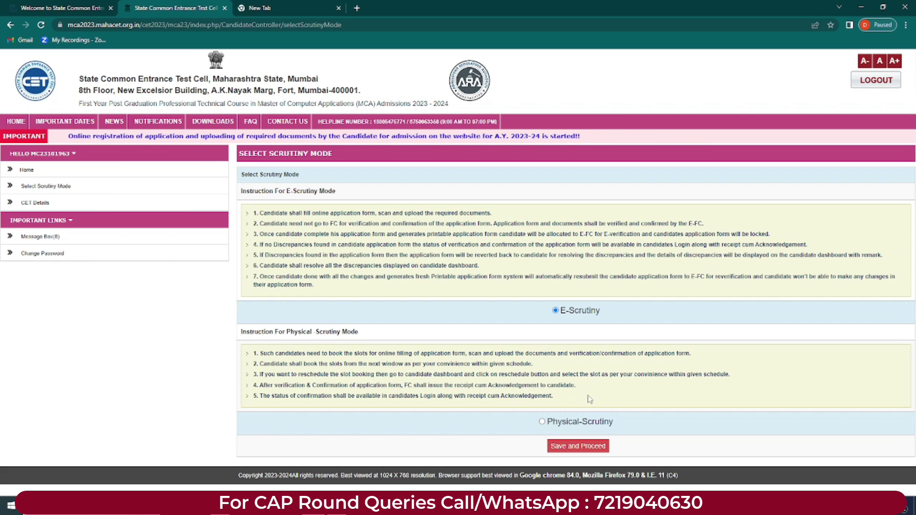
click(561, 448)
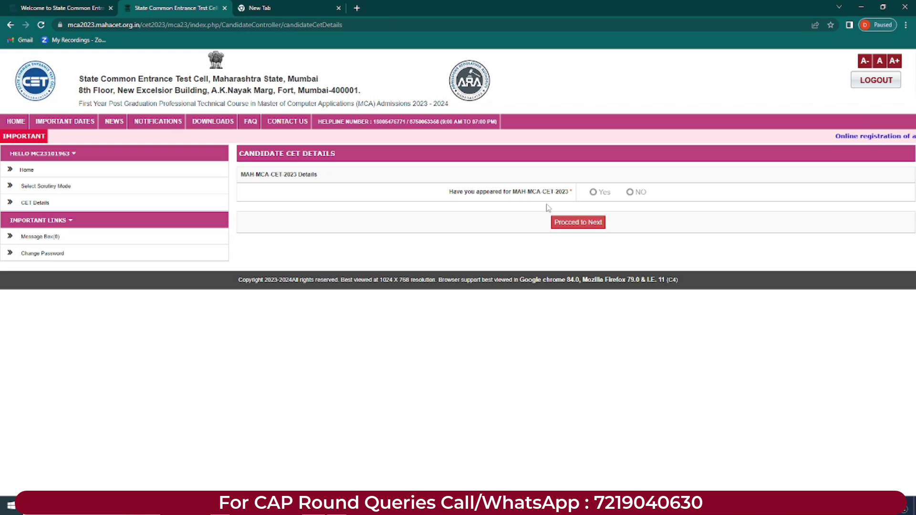
Step: Answer Yes to MAH MCA CET 2023, paste the CET roll and registration numbers, and save
click(593, 197)
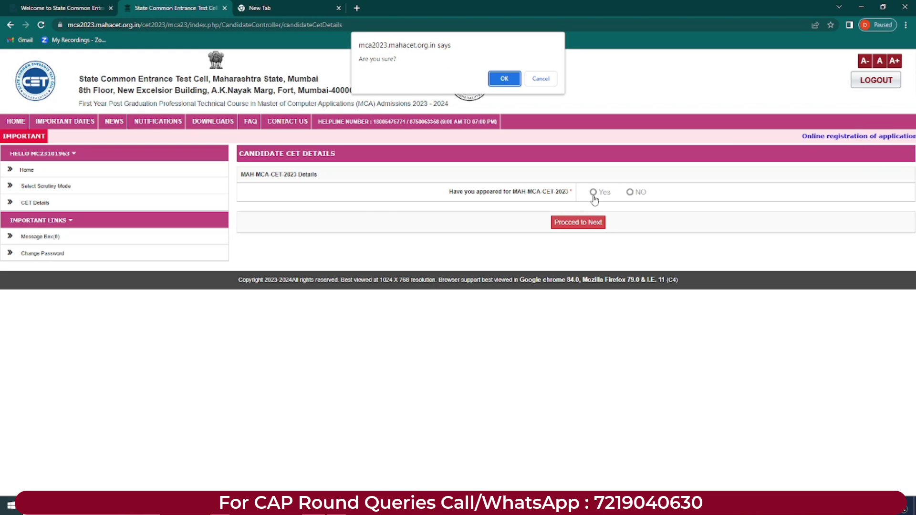
click(509, 79)
click(602, 223)
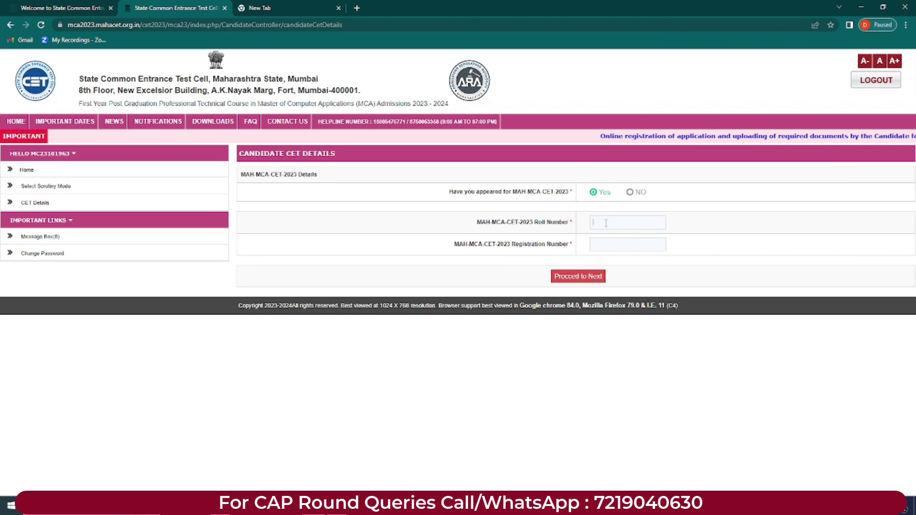
key(ctrl+v)
click(603, 245)
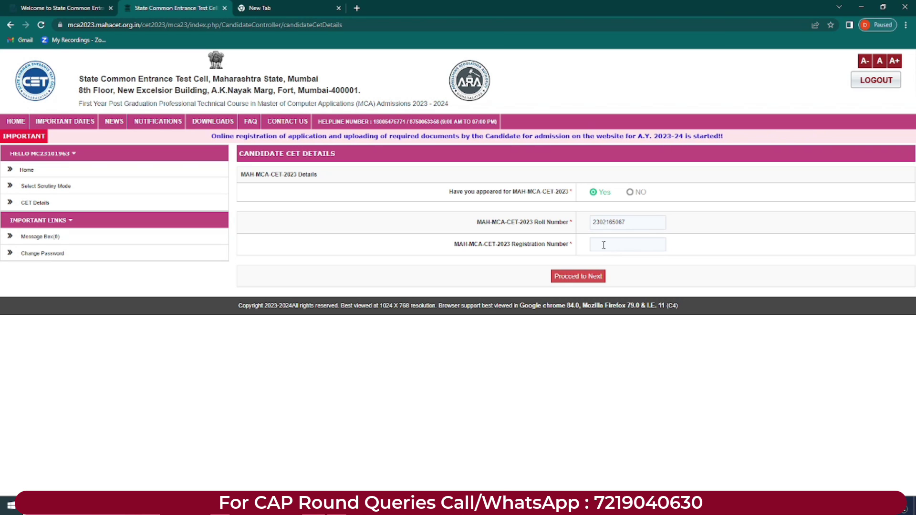
click(588, 277)
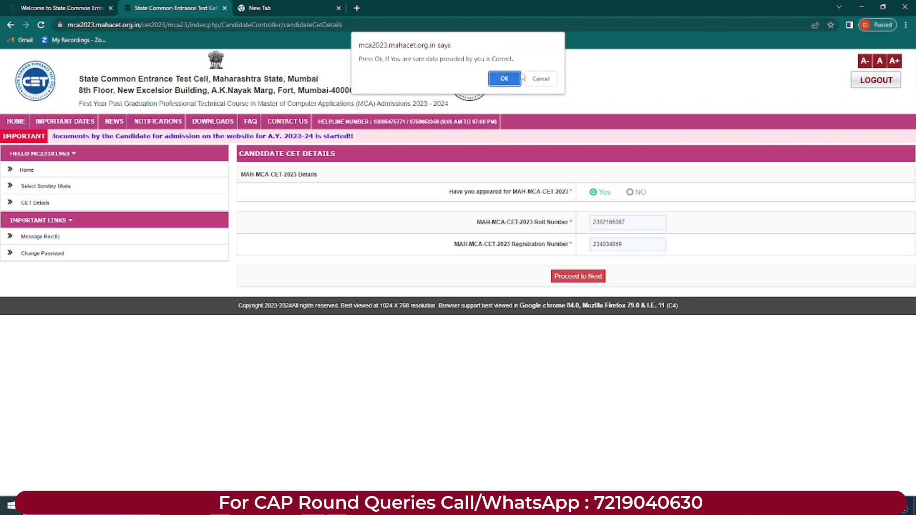
key(Return)
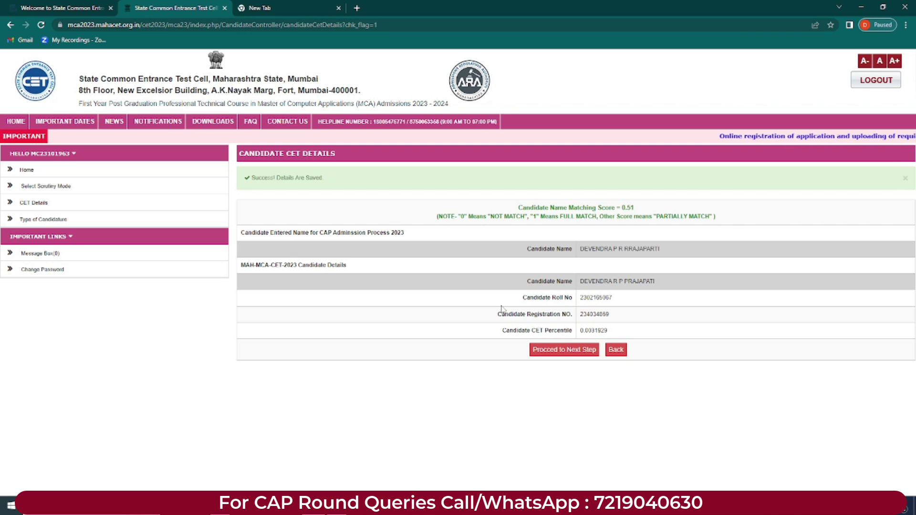
Step: Review the saved CET details including the CET percentile, then proceed to the next step
drag(523, 287, 591, 334)
click(541, 313)
drag(527, 314, 557, 330)
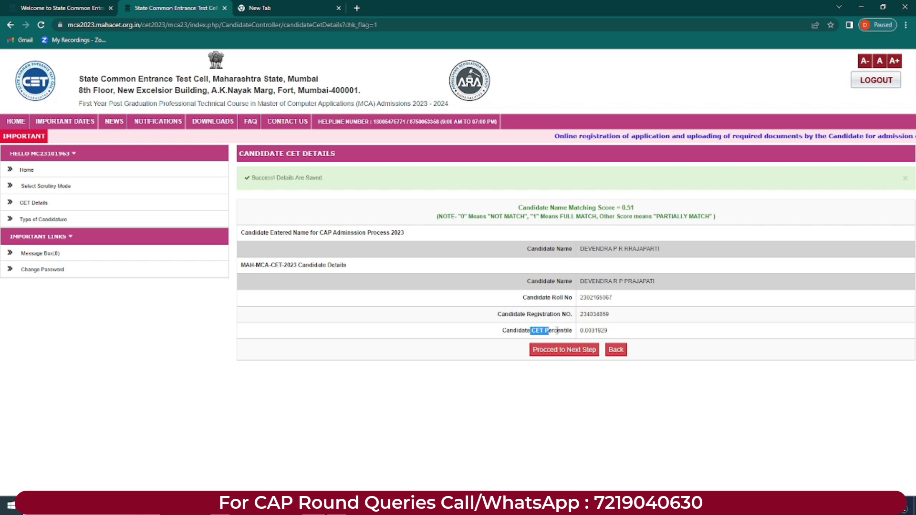
click(638, 330)
click(560, 355)
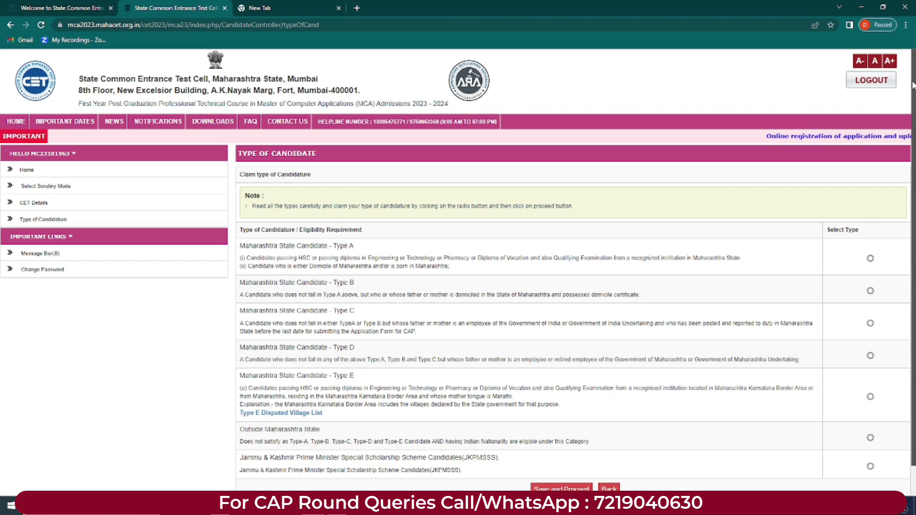
Step: Select Maharashtra State Candidate – Type A after reading its eligibility, then read Type B's conditions
scroll(300, 225, down, 2)
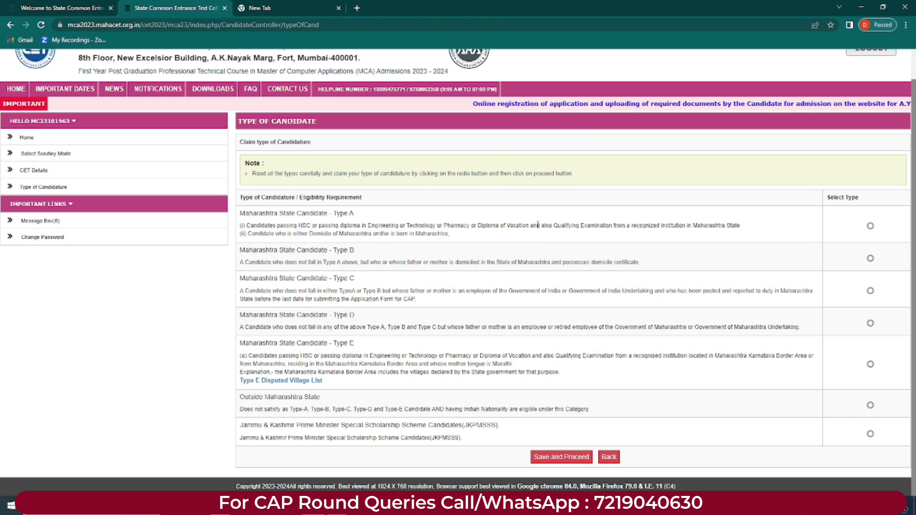
drag(615, 228, 686, 227)
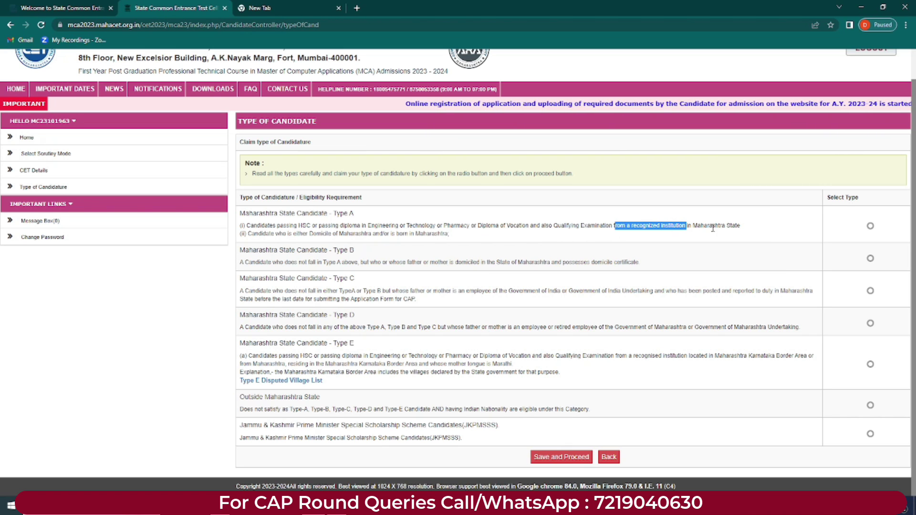
drag(247, 233, 453, 237)
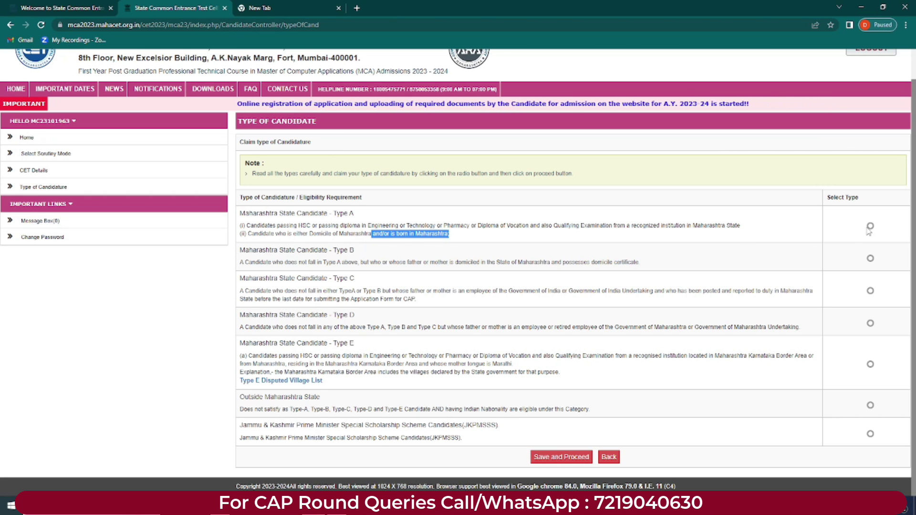
click(870, 227)
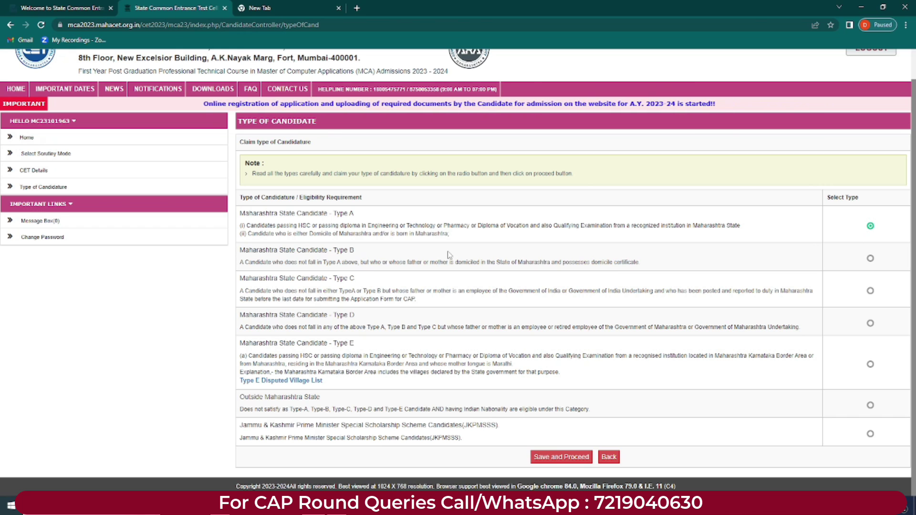
drag(245, 262, 460, 263)
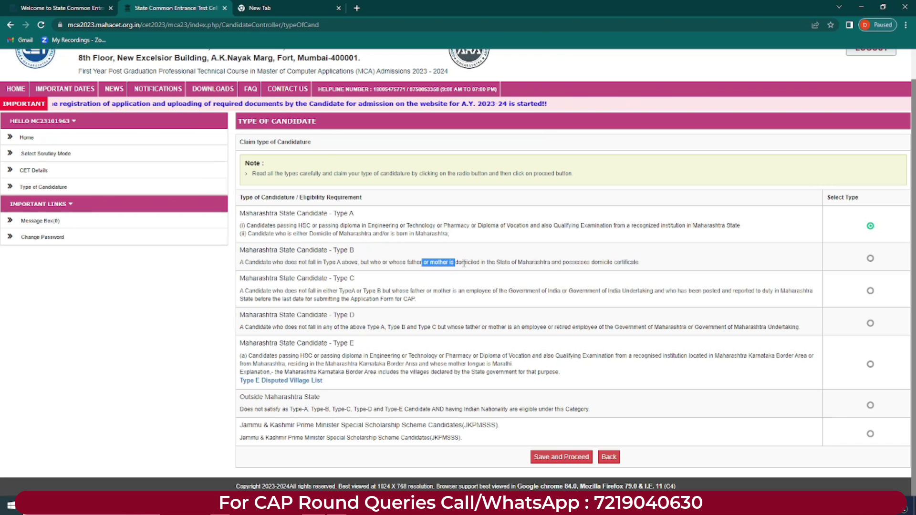
drag(507, 262, 544, 264)
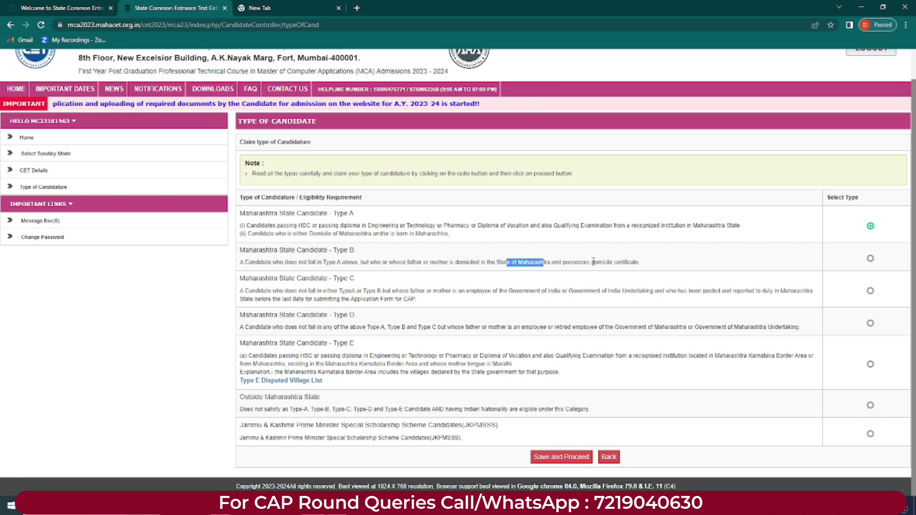
drag(596, 264, 647, 267)
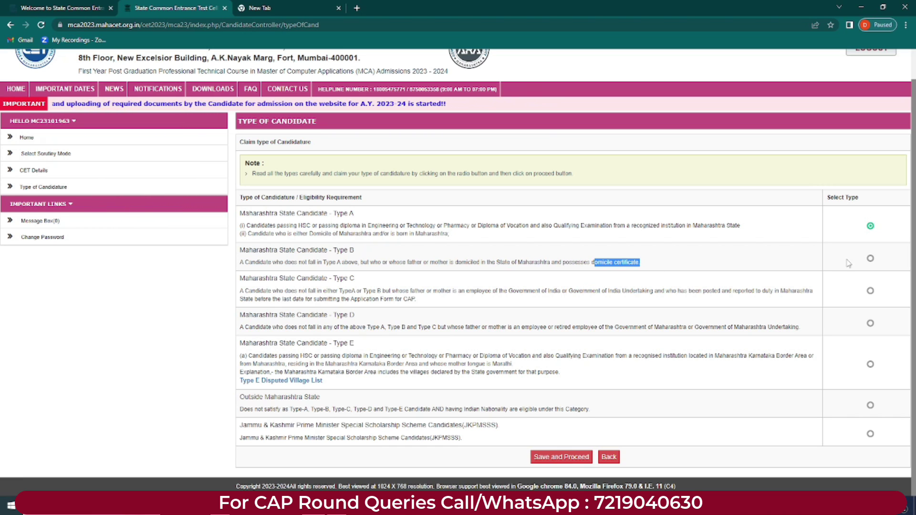
Step: Select the Type B radio button and read through the Type C eligibility conditions
click(869, 259)
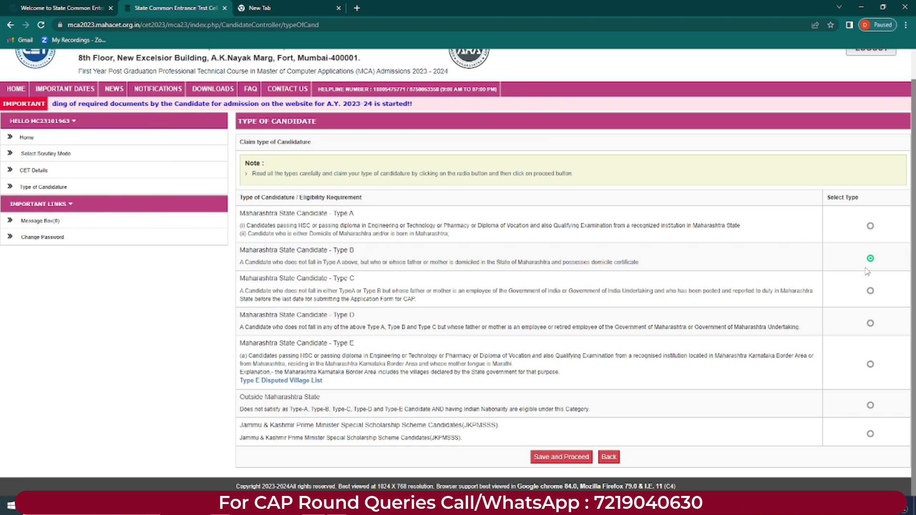
drag(331, 279, 356, 279)
drag(252, 291, 292, 291)
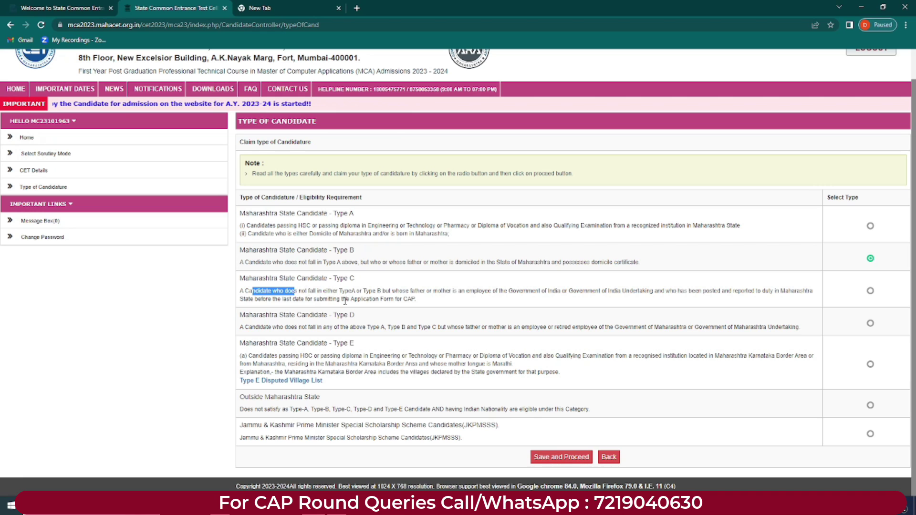
drag(399, 291, 804, 290)
click(682, 289)
drag(243, 299, 413, 300)
click(427, 301)
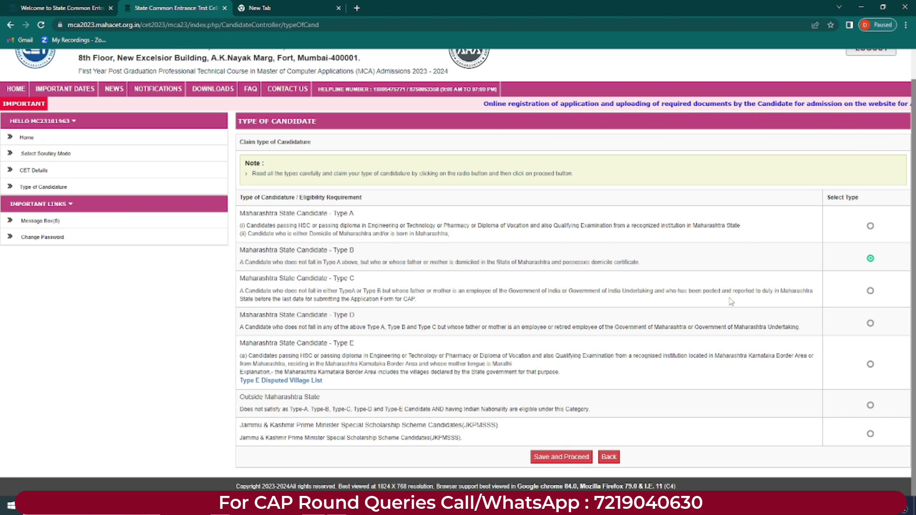
drag(495, 290, 542, 294)
click(481, 293)
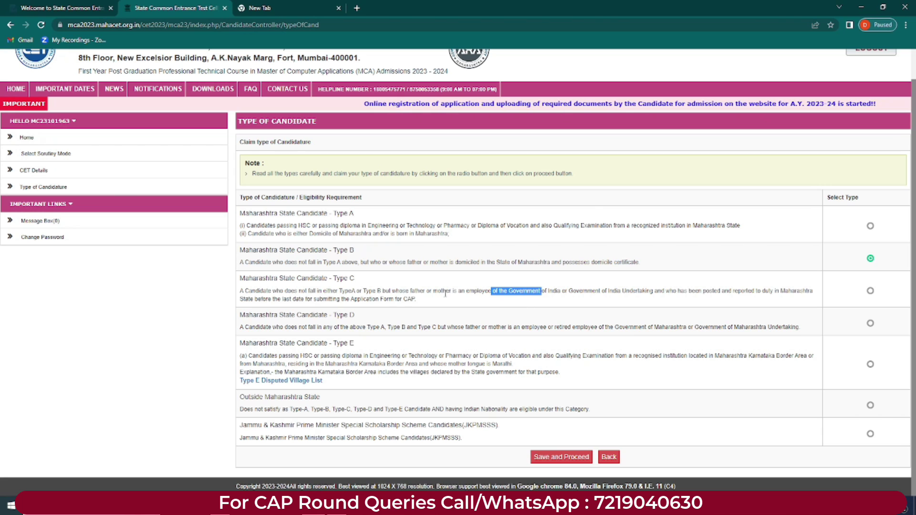
Step: Select the Type C radio button and review the Type D eligibility wording
click(870, 291)
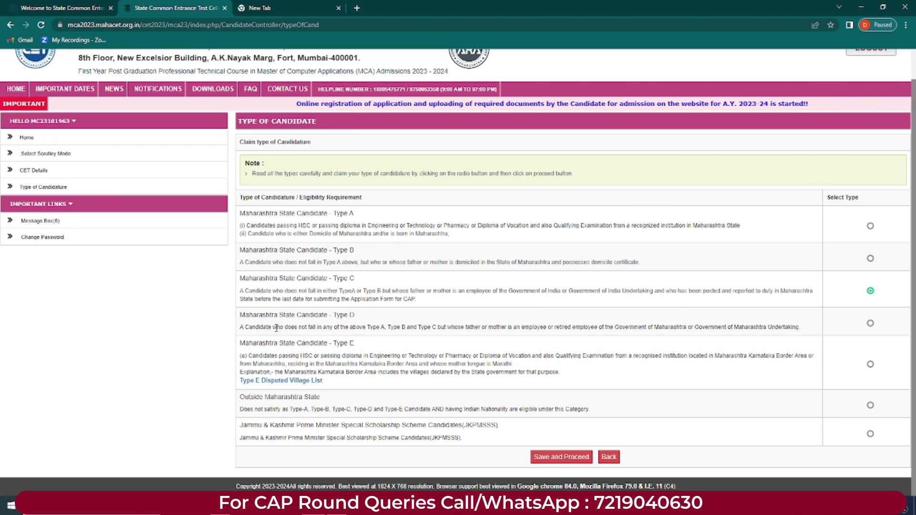
drag(244, 327, 269, 330)
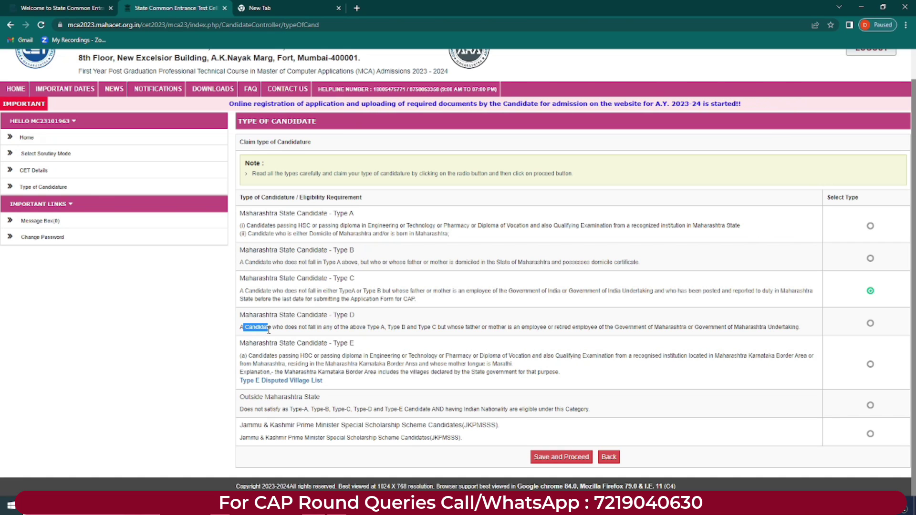
drag(340, 327, 685, 328)
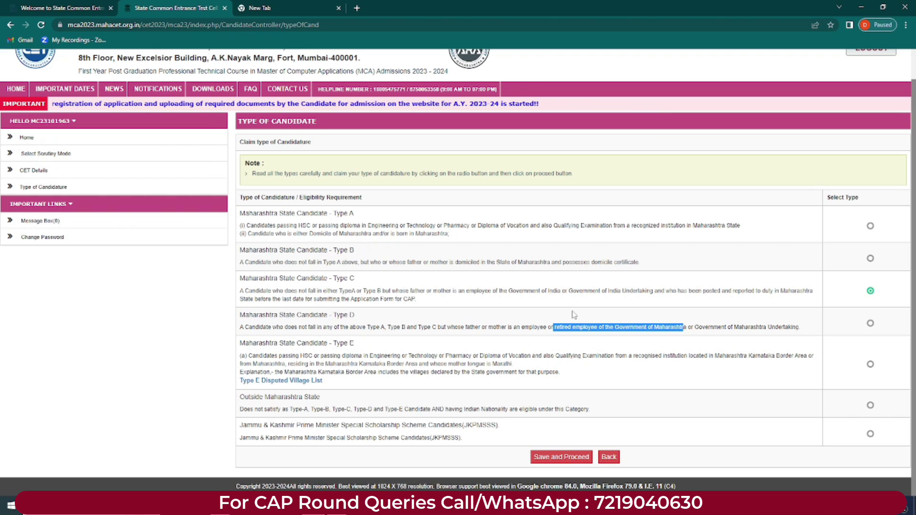
drag(509, 291, 559, 292)
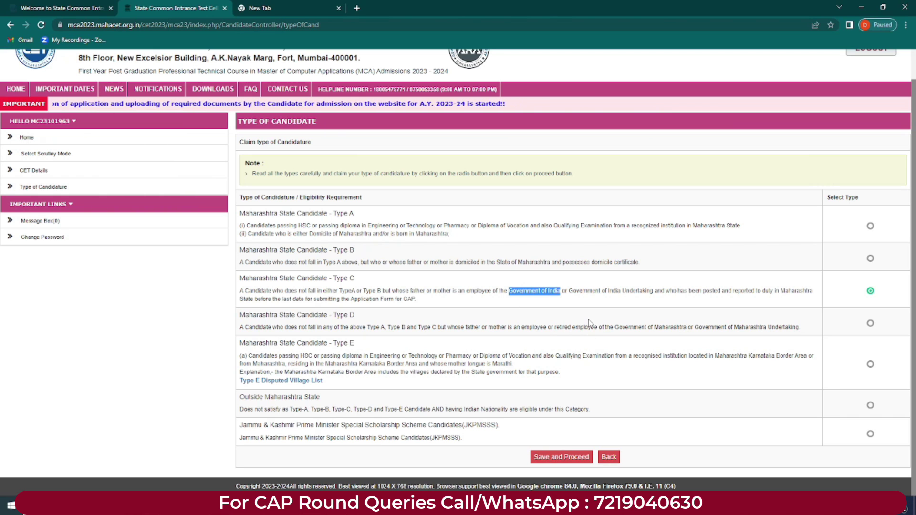
click(589, 323)
drag(489, 327, 524, 328)
click(540, 325)
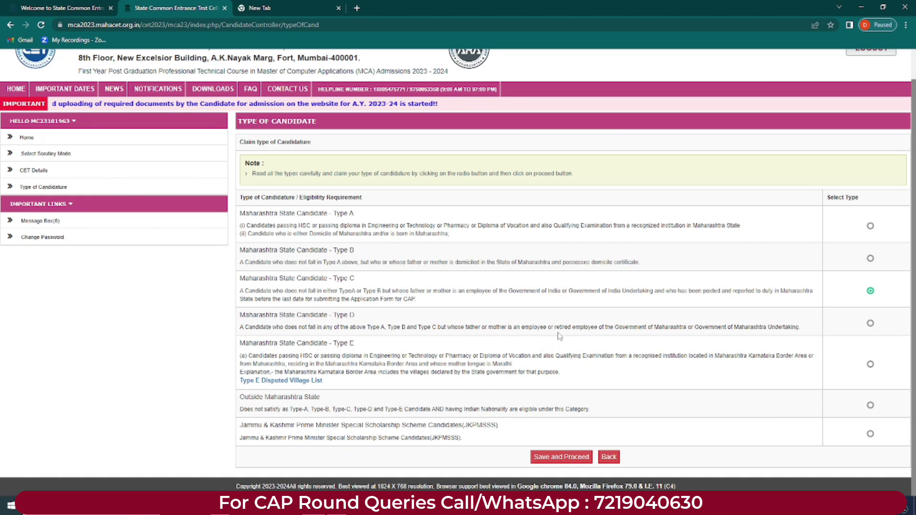
drag(603, 327, 806, 329)
click(708, 329)
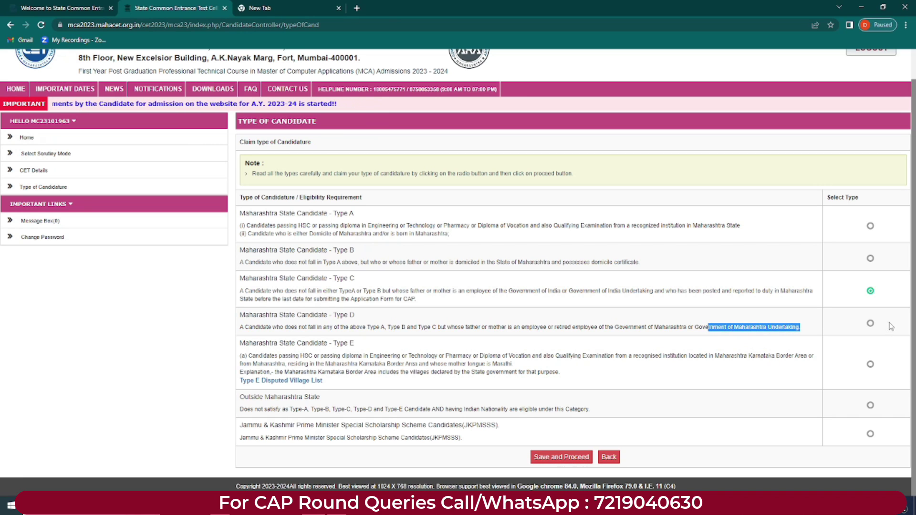
Step: Select Type D, then read the Type E diploma, Karnataka border and mother-tongue conditions
click(870, 324)
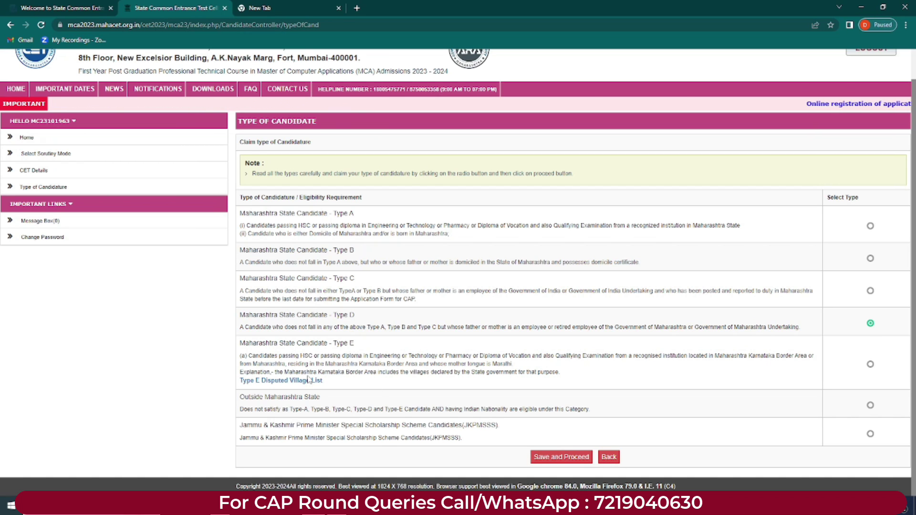
drag(321, 356, 538, 355)
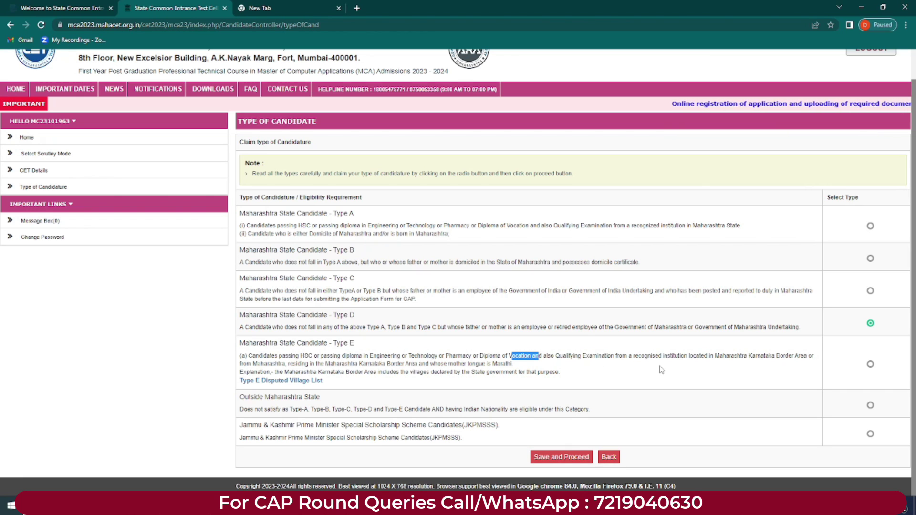
drag(690, 355, 786, 356)
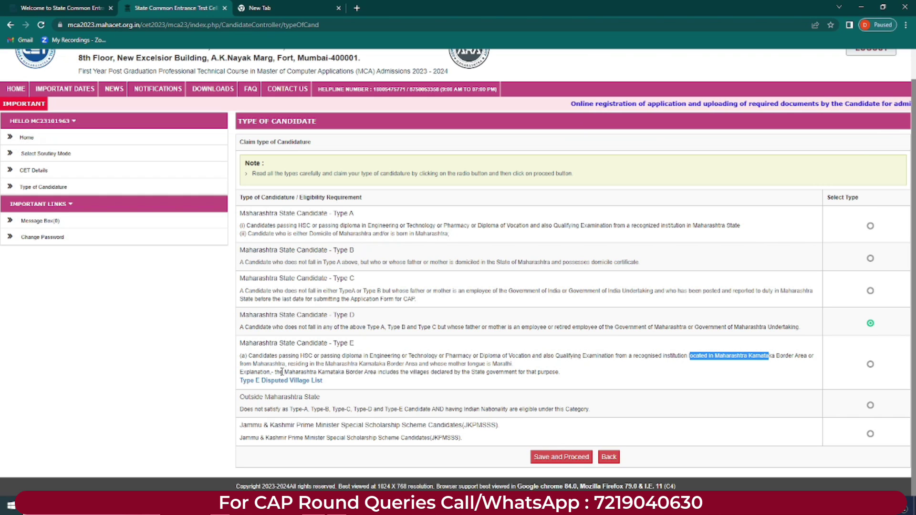
drag(290, 364, 512, 372)
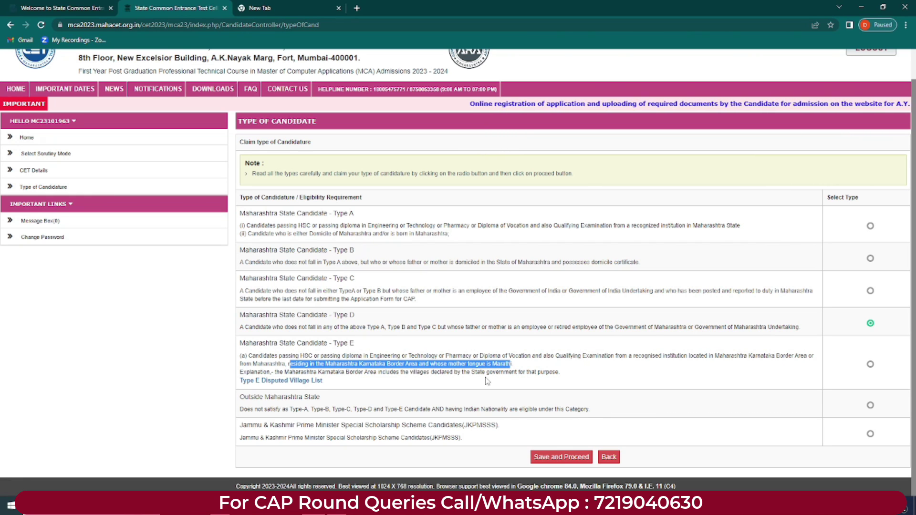
click(297, 359)
drag(333, 343, 354, 343)
click(297, 411)
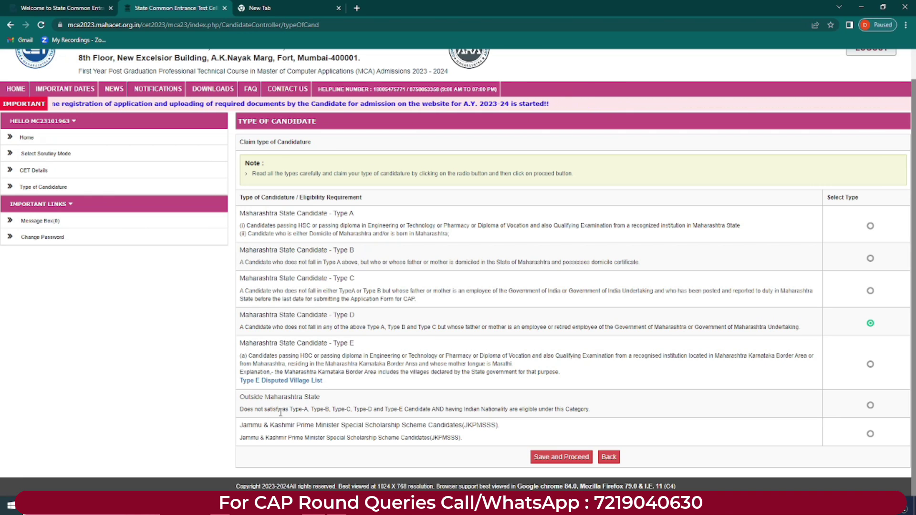
Step: Read the Outside Maharashtra State conditions and select the Jammu & Kashmir JKPMSSS category
drag(352, 409, 377, 409)
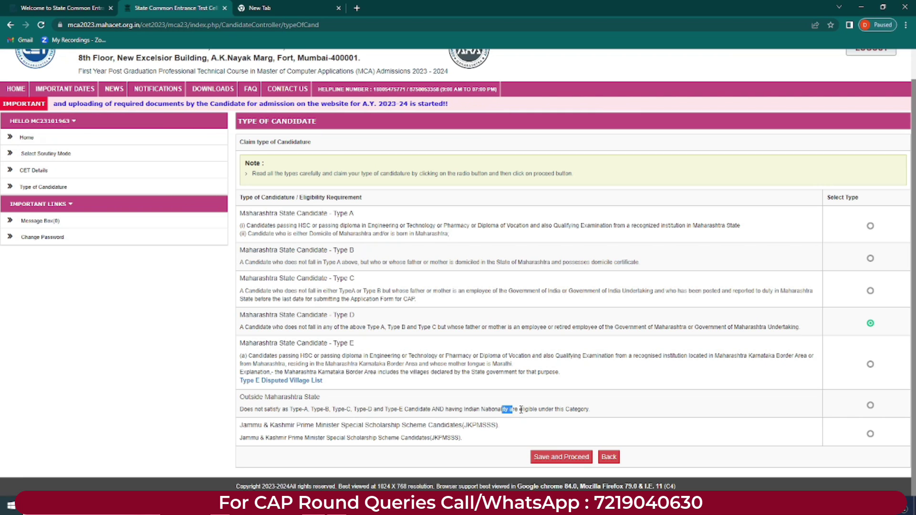
drag(502, 409, 572, 407)
drag(239, 397, 323, 400)
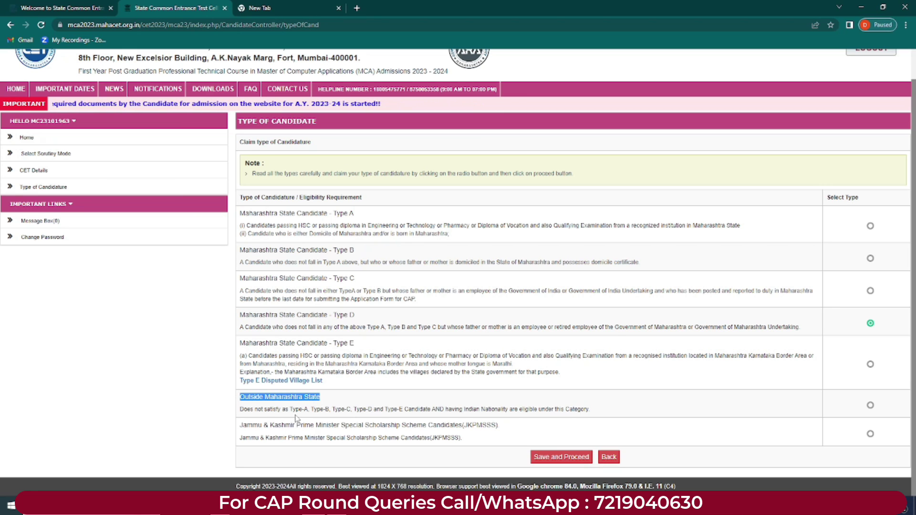
drag(242, 425, 295, 435)
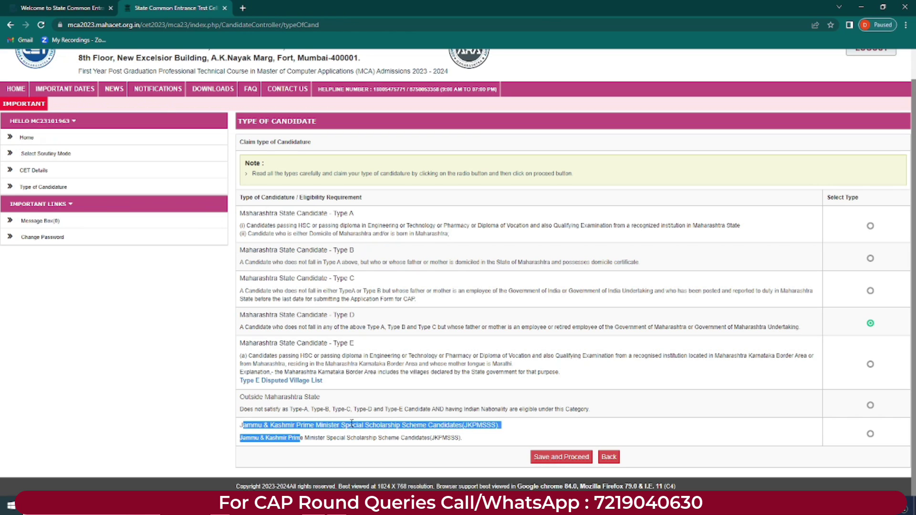
click(431, 425)
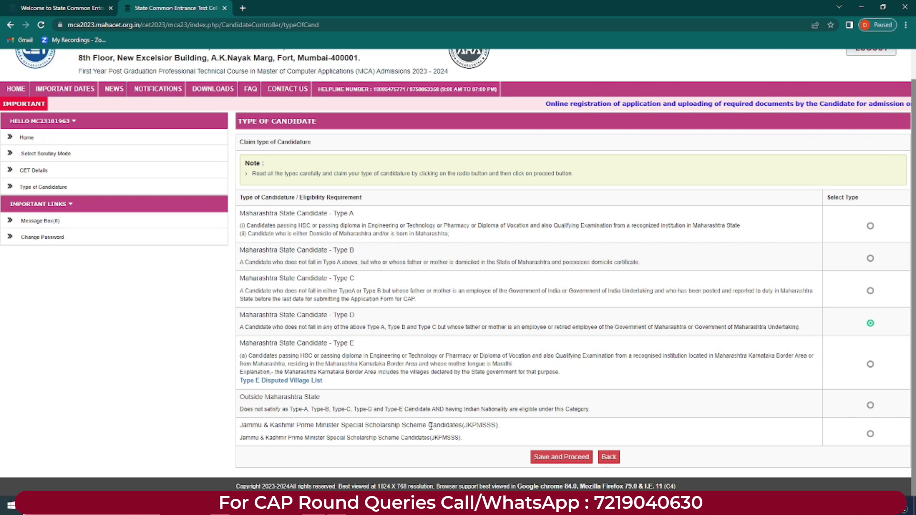
click(870, 434)
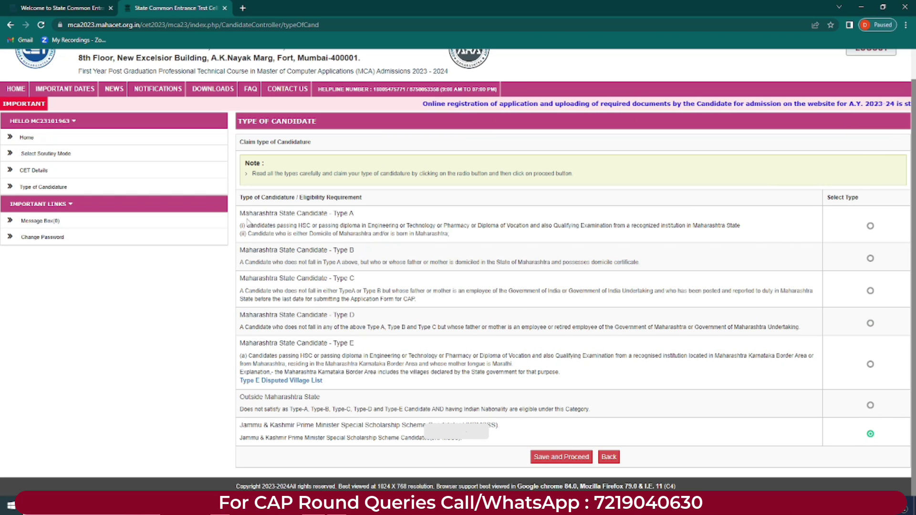
Step: Switch back to Maharashtra State Candidate – Type A and save the candidature type
drag(247, 225, 316, 225)
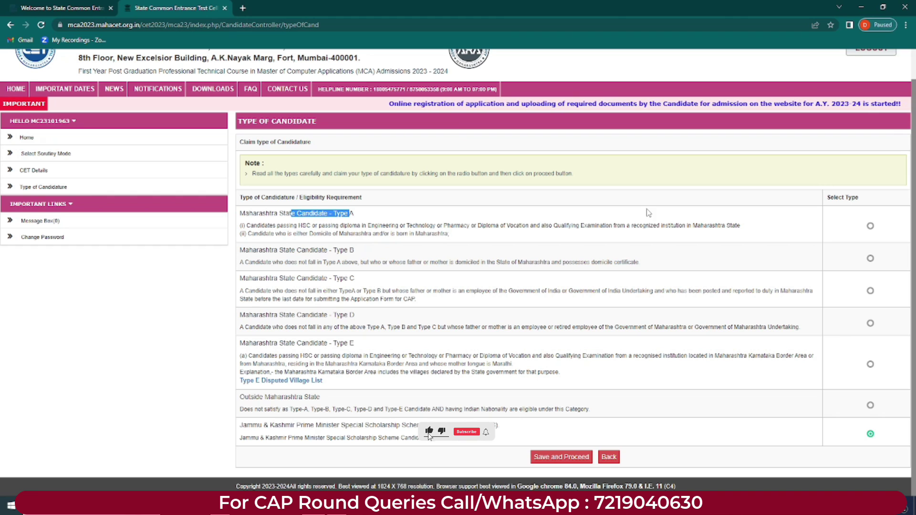
click(870, 226)
click(552, 457)
Step: Accept the Type A candidature confirmation and review the Type Details questions
key(Return)
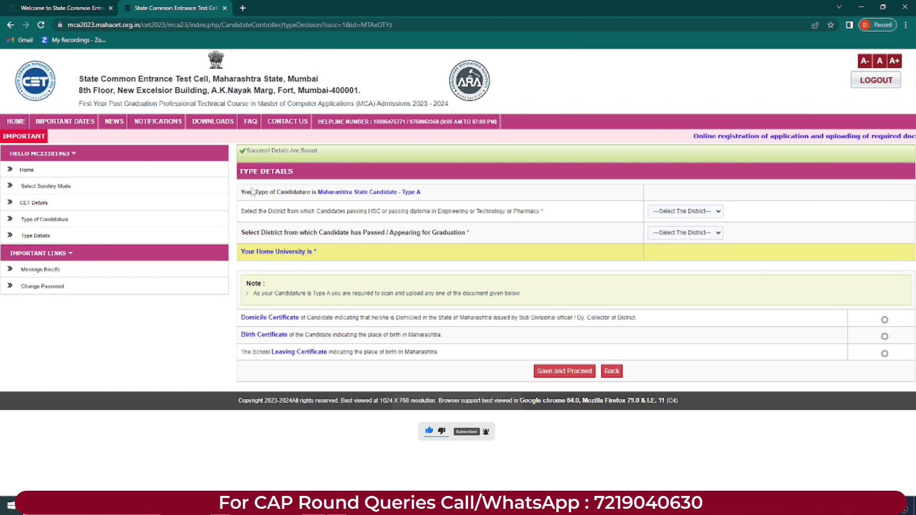
drag(298, 174, 238, 176)
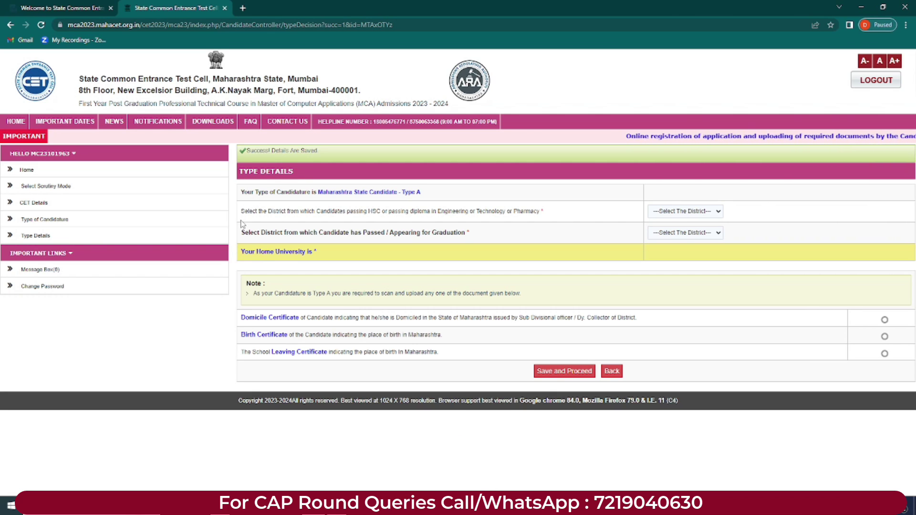
drag(319, 192, 398, 193)
click(422, 195)
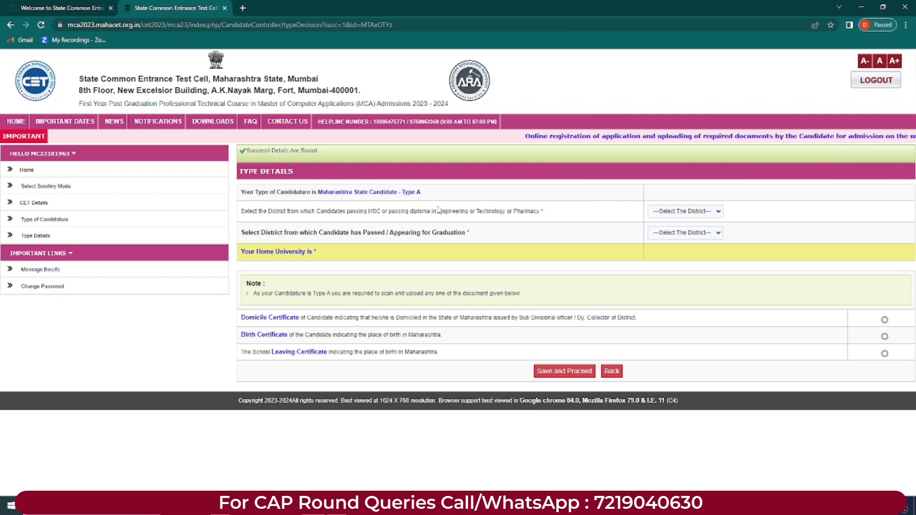
drag(241, 210, 553, 221)
click(294, 211)
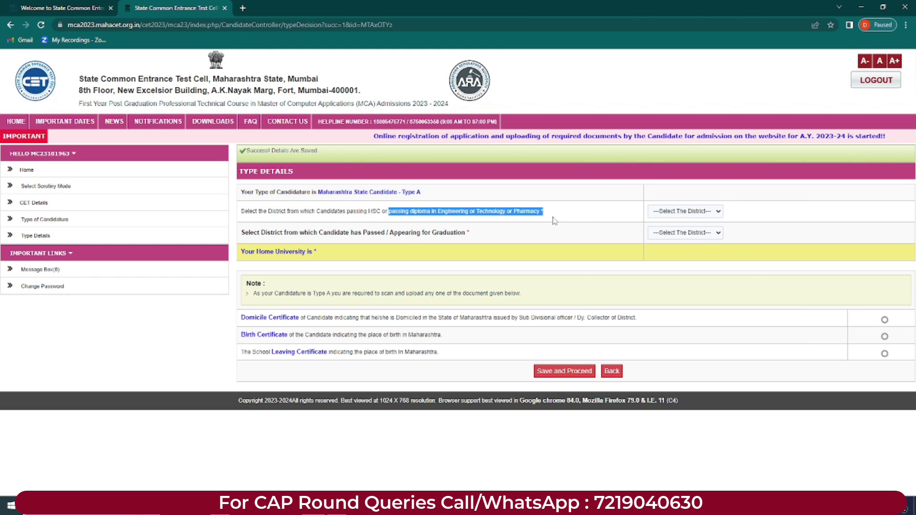
Step: Set both the HSC/diploma and graduation districts to Mumbai City
click(703, 212)
scroll(682, 310, down, 2)
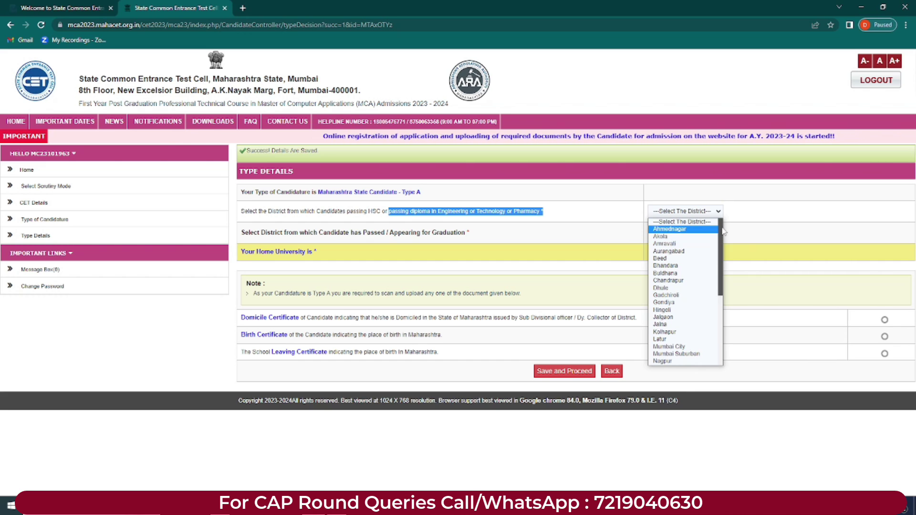
click(668, 353)
drag(299, 233, 351, 233)
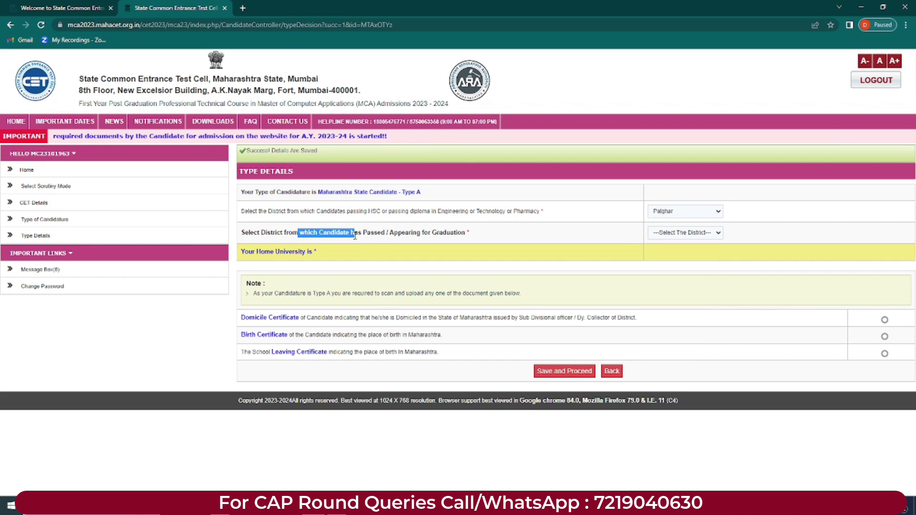
click(411, 233)
drag(411, 234, 694, 244)
click(695, 232)
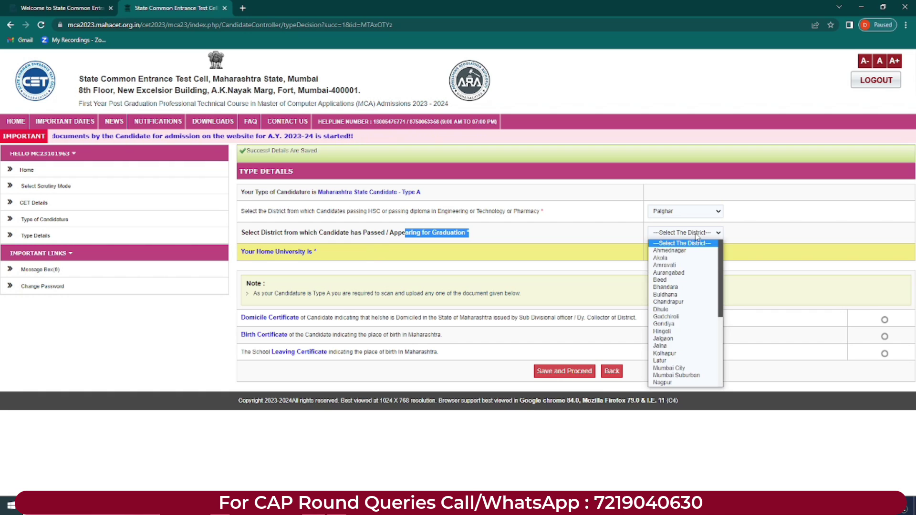
click(668, 359)
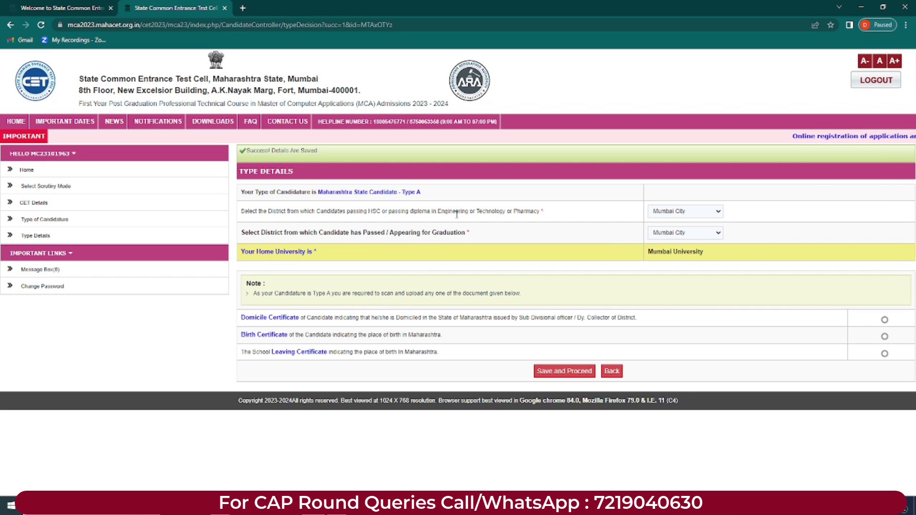
Step: Check that Mumbai University shows as home university and read the Type A documents note
drag(243, 252, 313, 254)
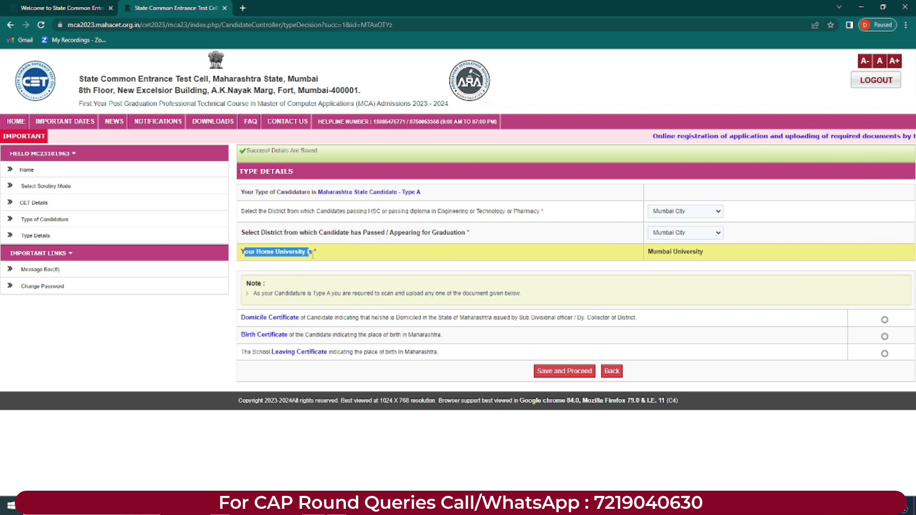
click(656, 265)
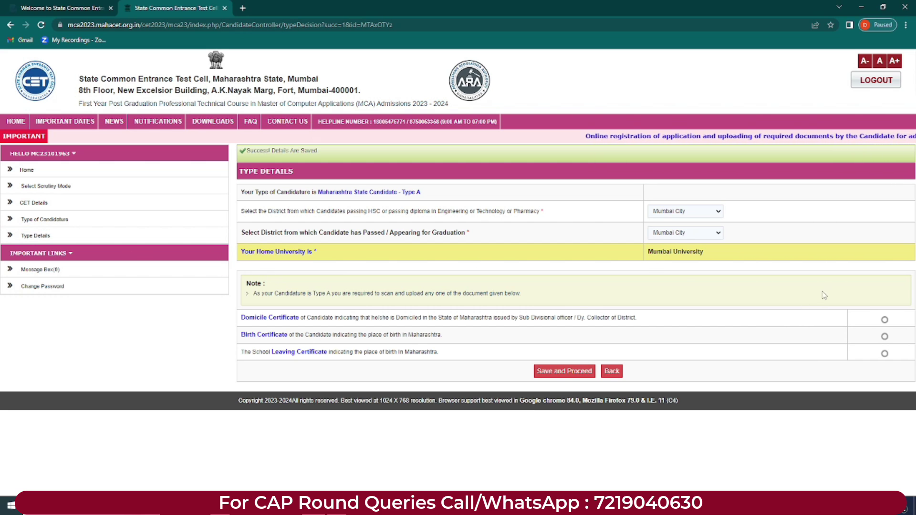
drag(647, 252, 725, 250)
click(257, 293)
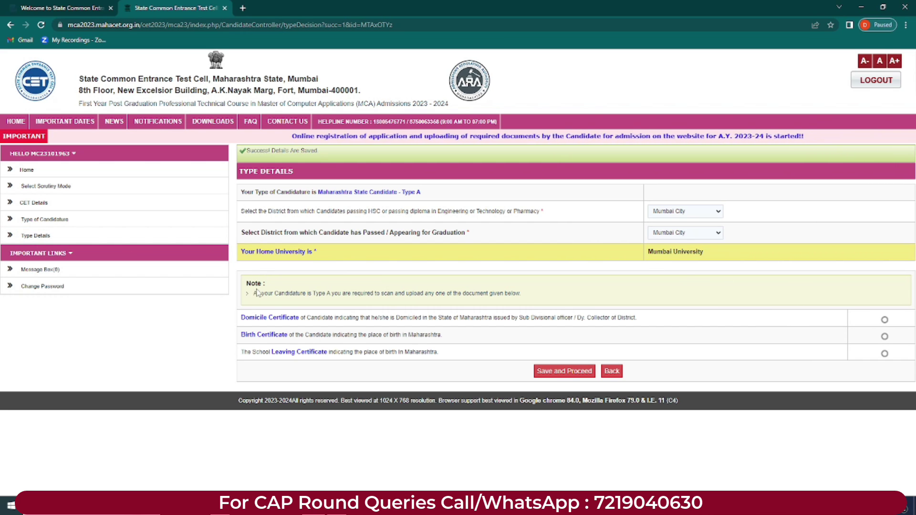
drag(253, 294, 519, 295)
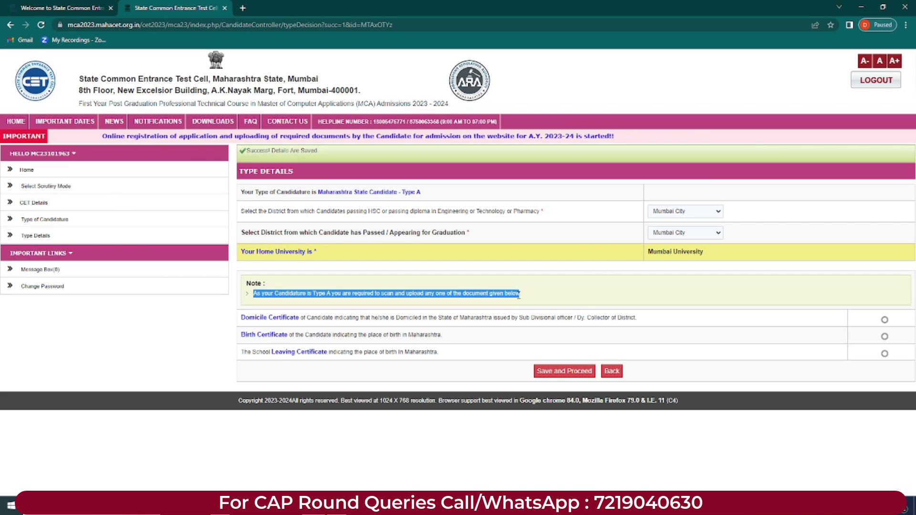
click(522, 294)
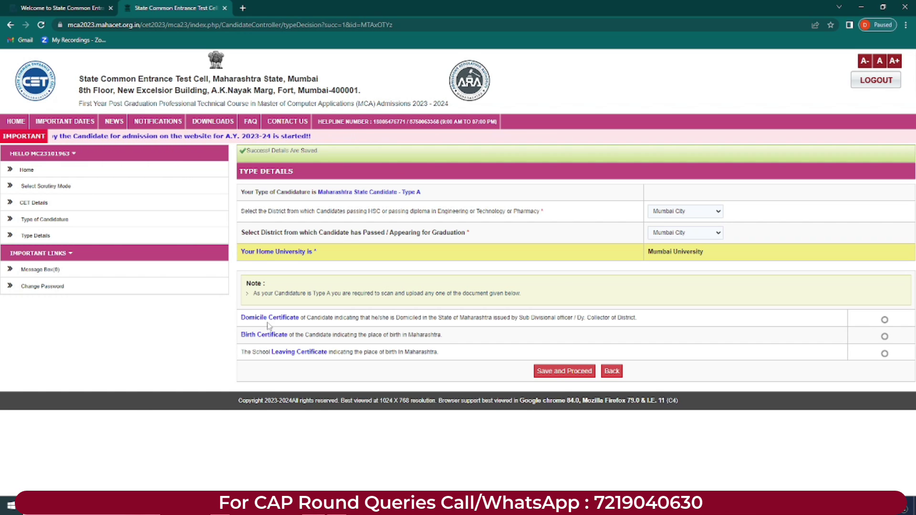
Step: Review the proof options: Domicile, Birth and School Leaving Certificate
drag(436, 293, 536, 293)
click(241, 324)
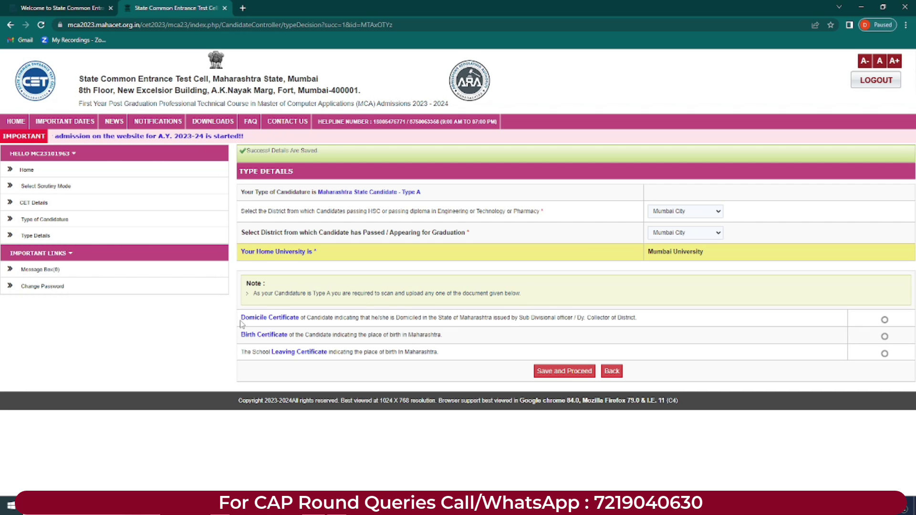
drag(243, 319, 516, 326)
drag(241, 335, 438, 341)
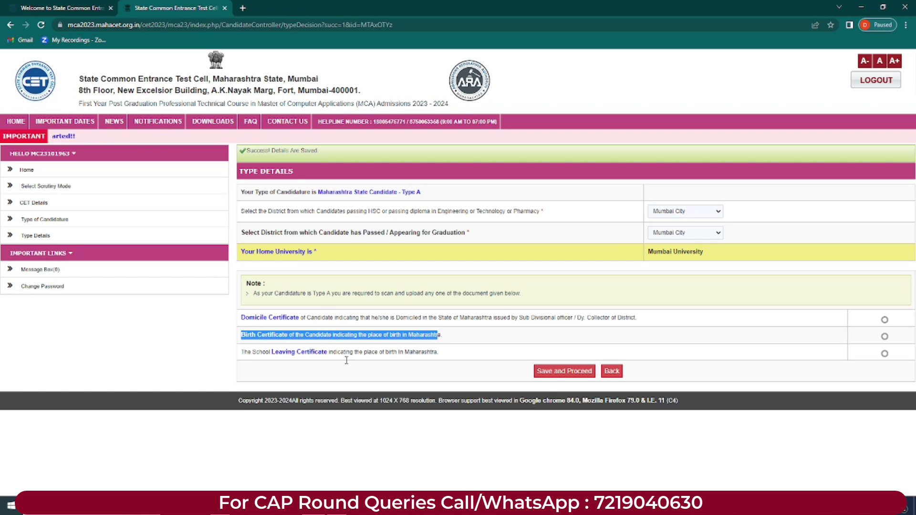
drag(241, 359, 332, 352)
click(450, 347)
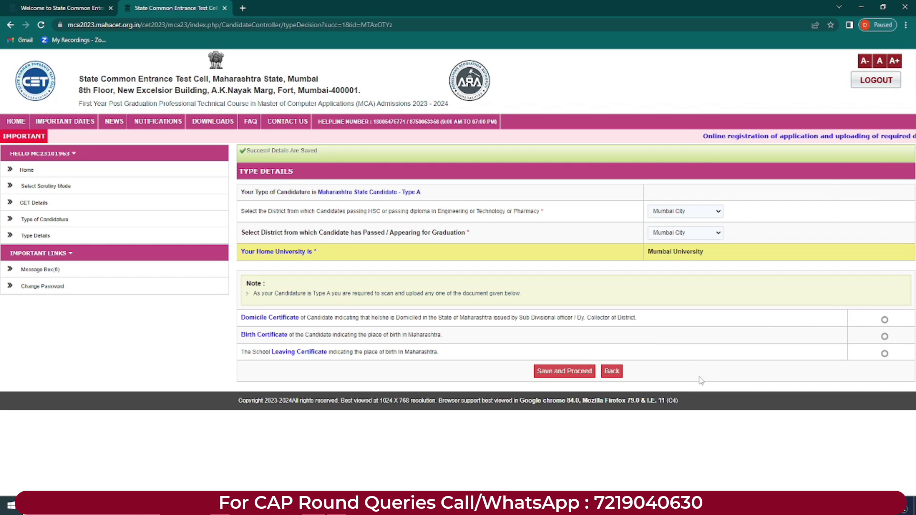
Step: Choose Birth Certificate as the proof document, then save and confirm the type details
click(884, 320)
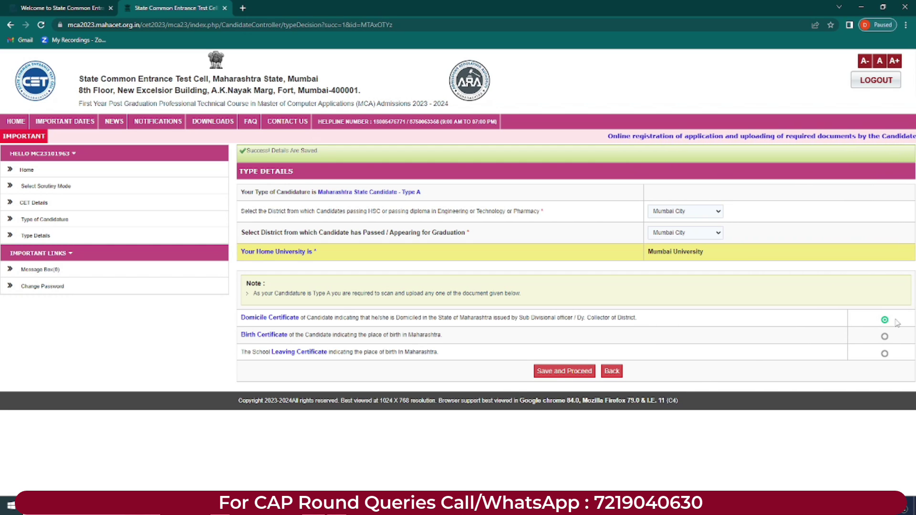
click(884, 337)
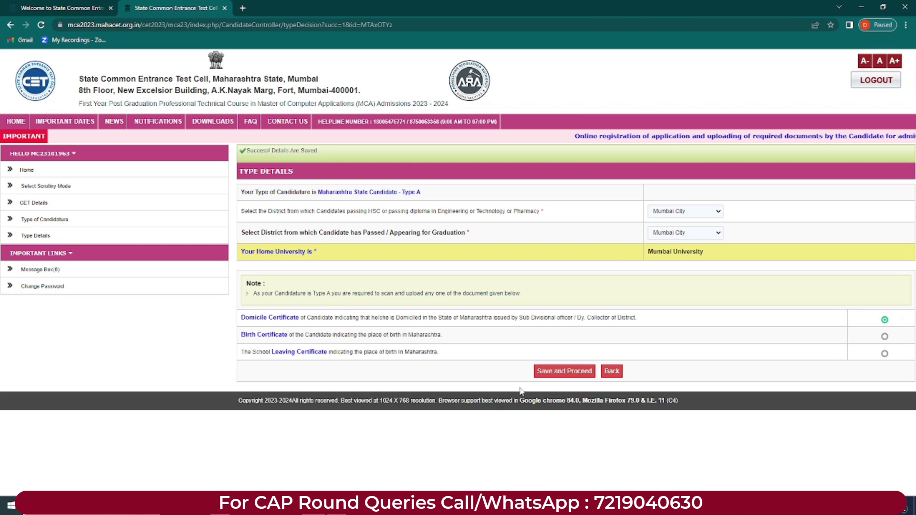
click(564, 371)
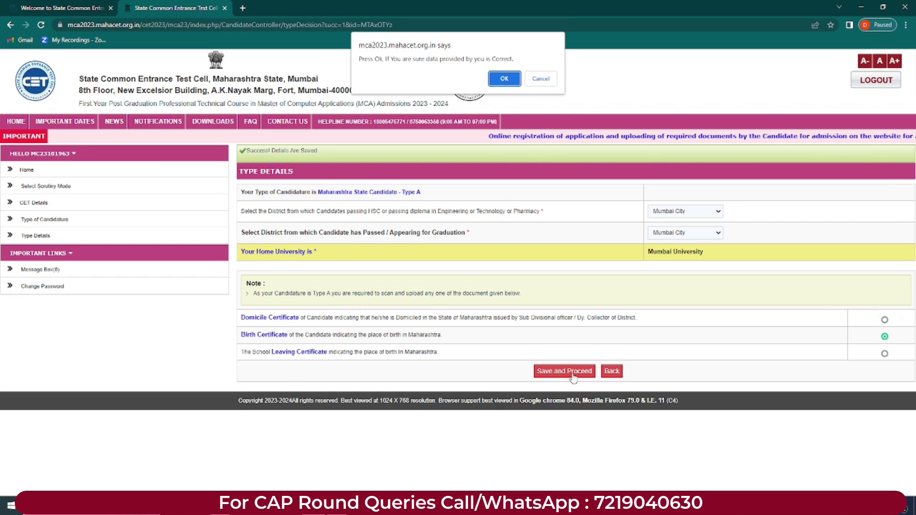
click(504, 79)
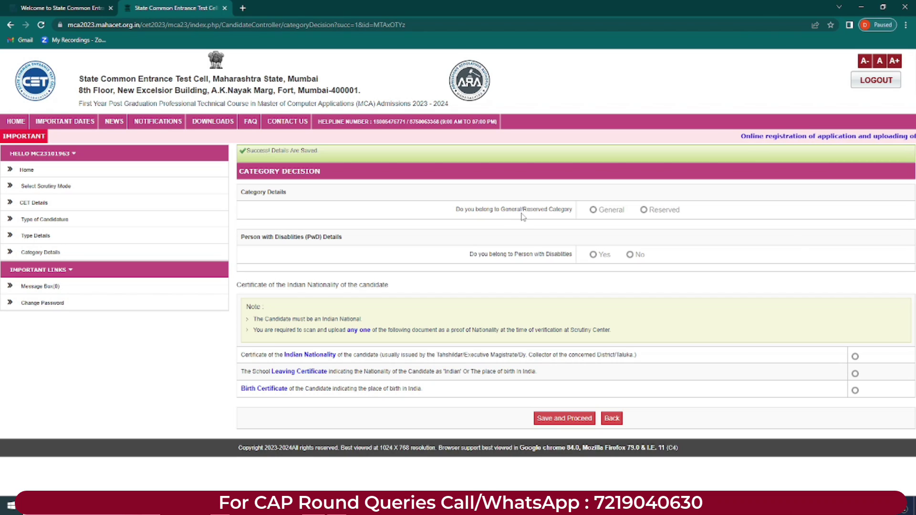
Step: Toggle the category between General and Reserved, finally settling on Reserved
click(593, 210)
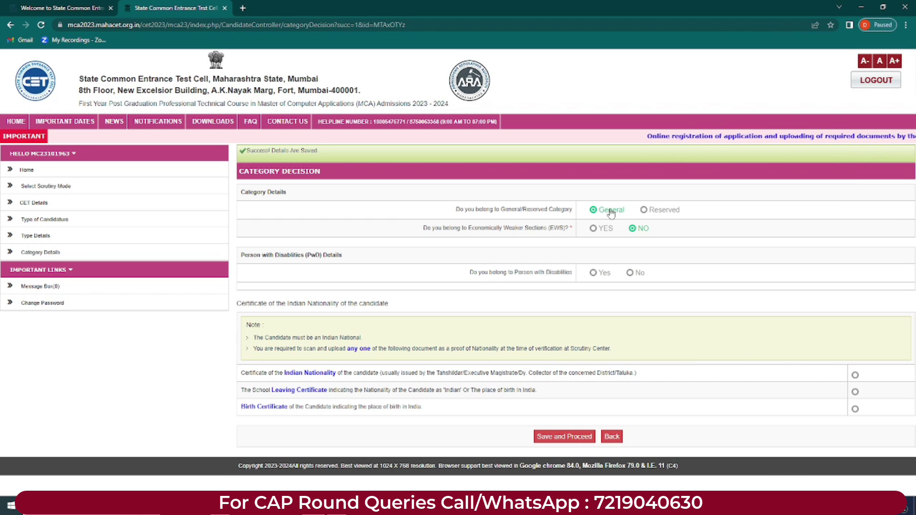
click(643, 210)
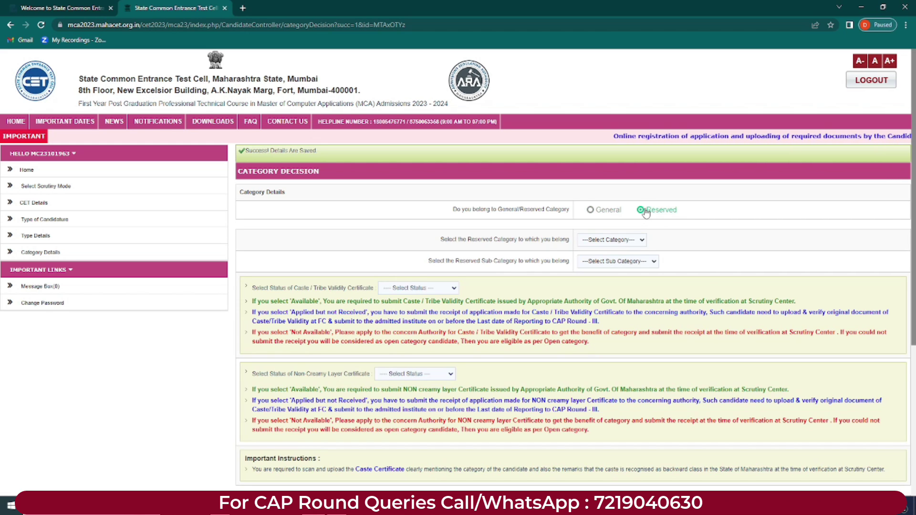
click(591, 210)
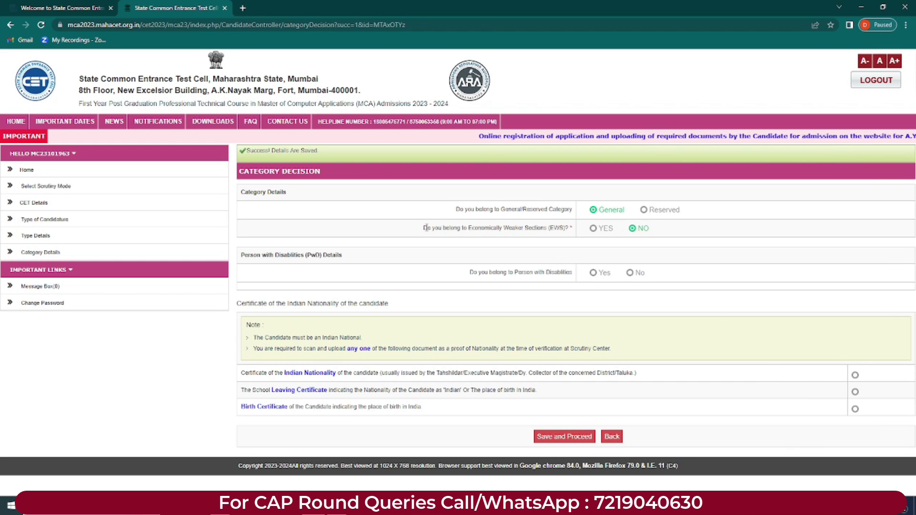
drag(426, 226, 556, 228)
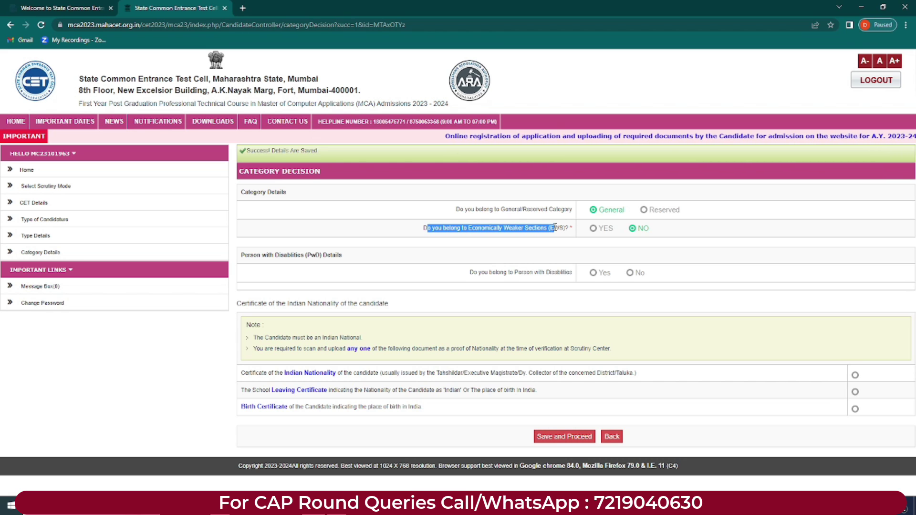
click(512, 230)
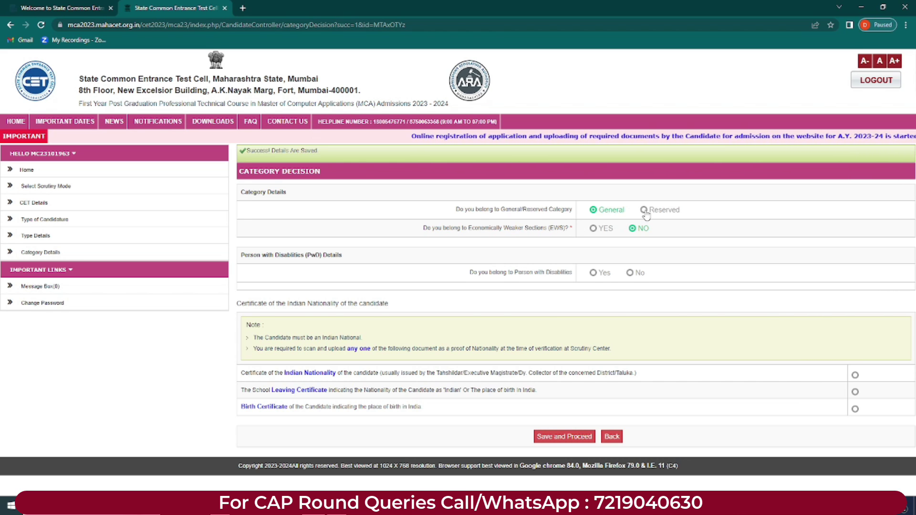
click(643, 210)
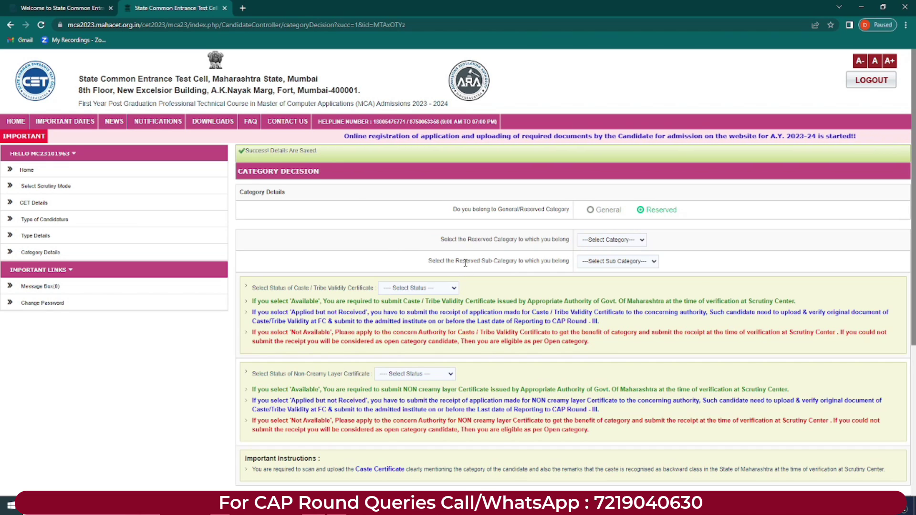
Step: Browse the reserved category and sub-category lists, trying SBC without choosing a sub-category
drag(442, 239, 554, 239)
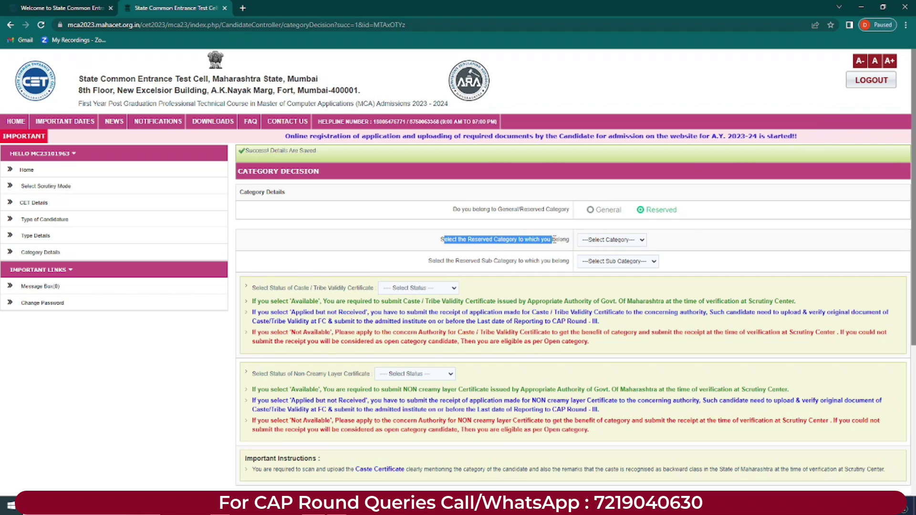
click(613, 241)
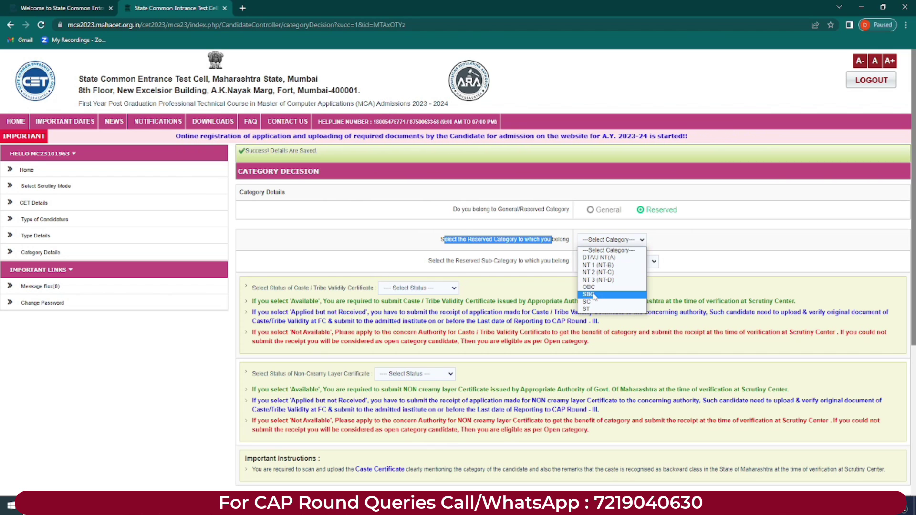
click(665, 242)
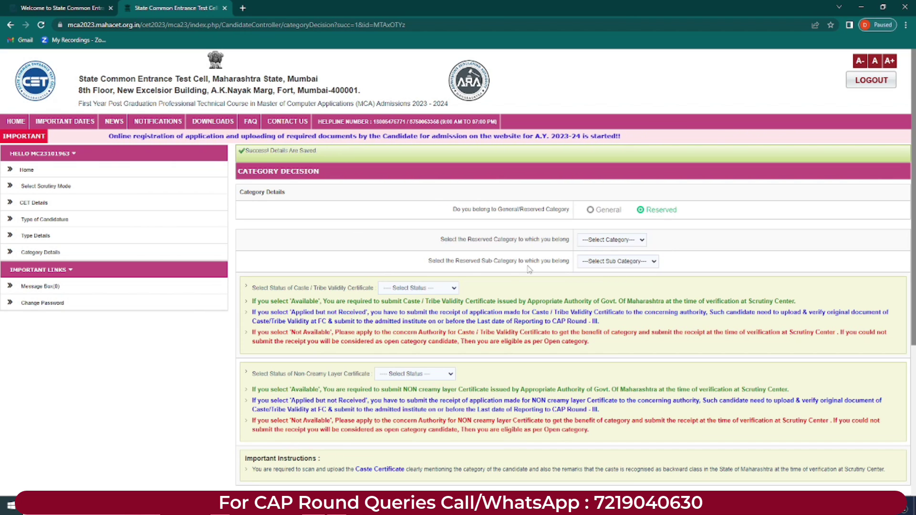
drag(462, 261, 550, 262)
click(630, 265)
click(654, 264)
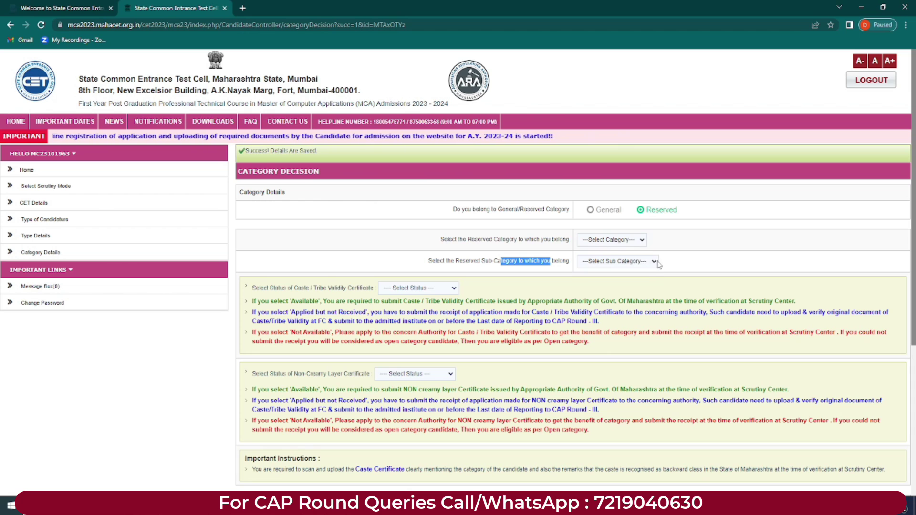
click(633, 242)
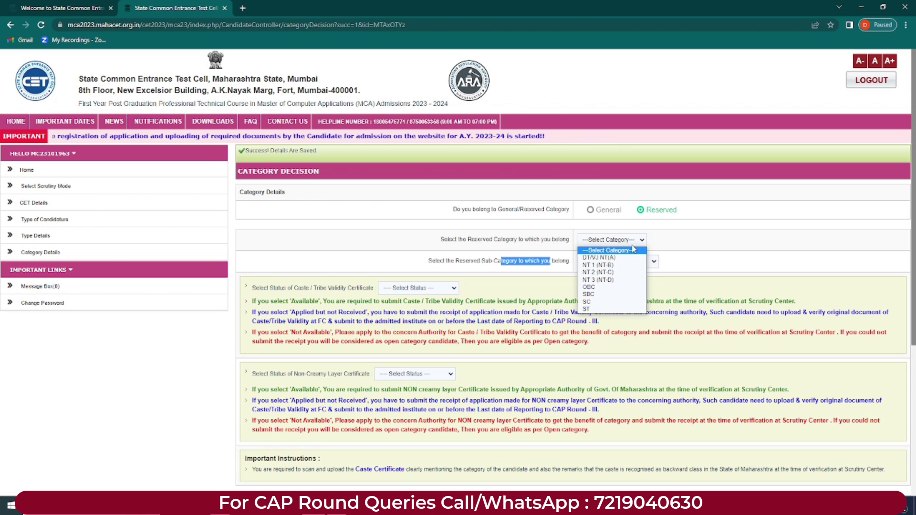
click(586, 295)
click(613, 262)
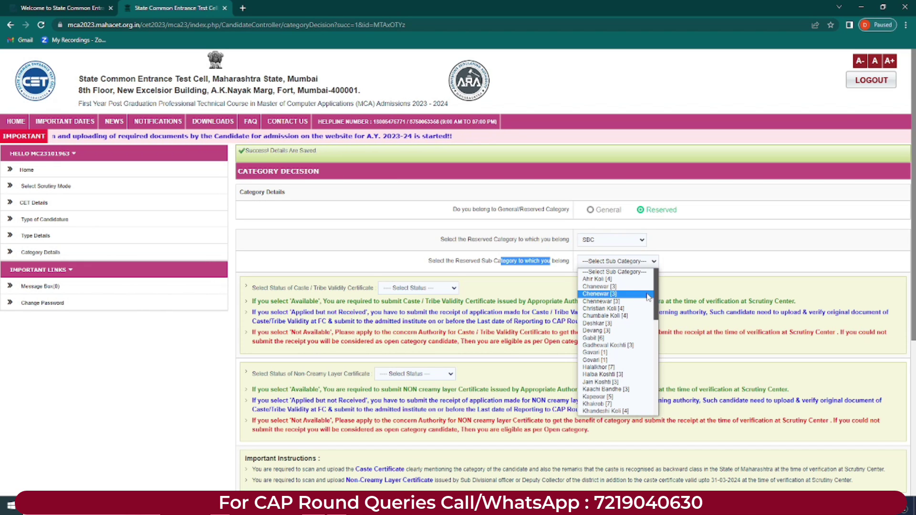
mouse_move(656, 282)
mouse_down()
mouse_move(652, 379)
mouse_move(654, 274)
mouse_up()
click(635, 260)
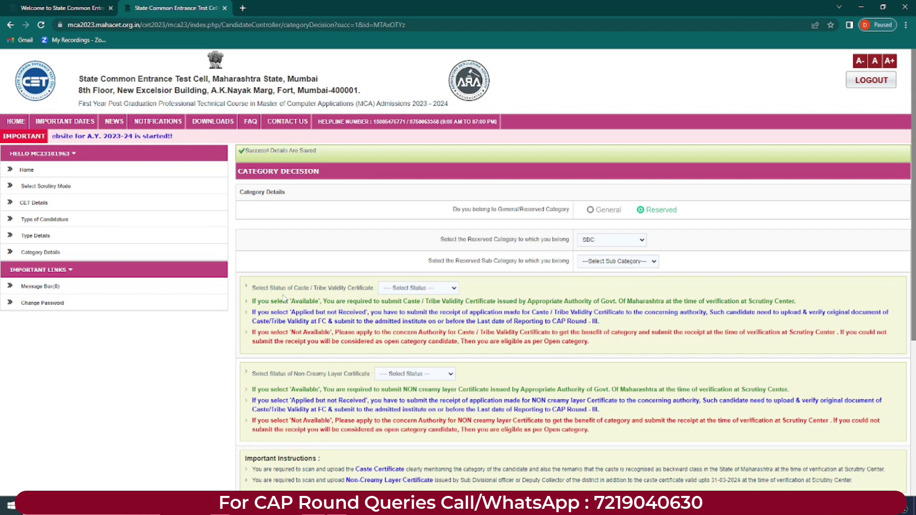
Step: Change the reserved category to OBC and pick Barai [13] as sub-category
click(611, 248)
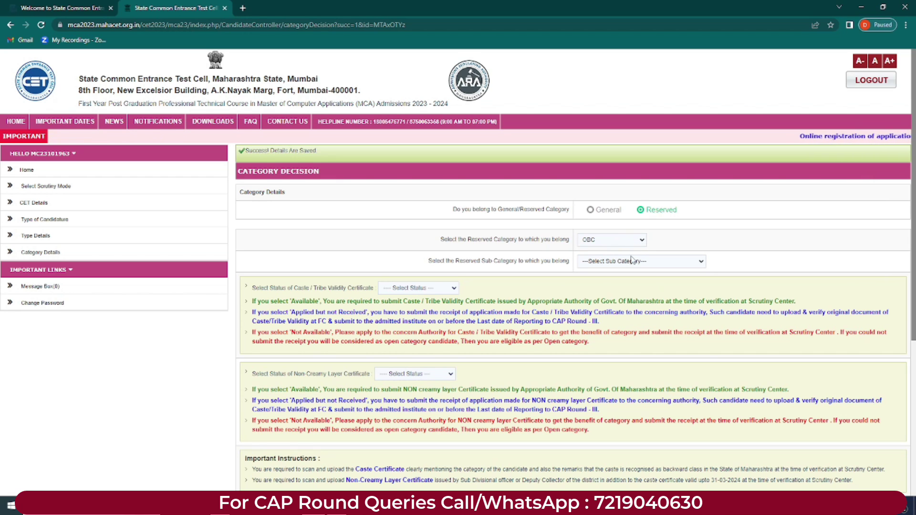
click(630, 261)
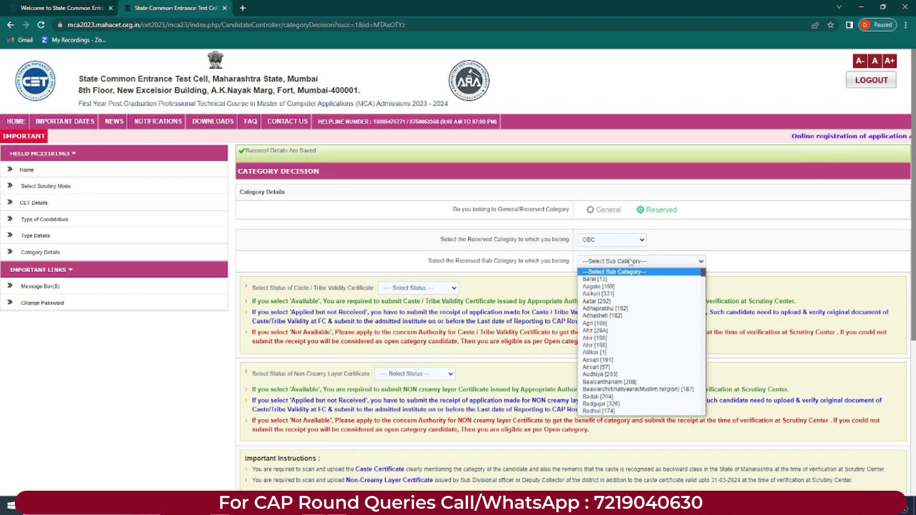
click(593, 279)
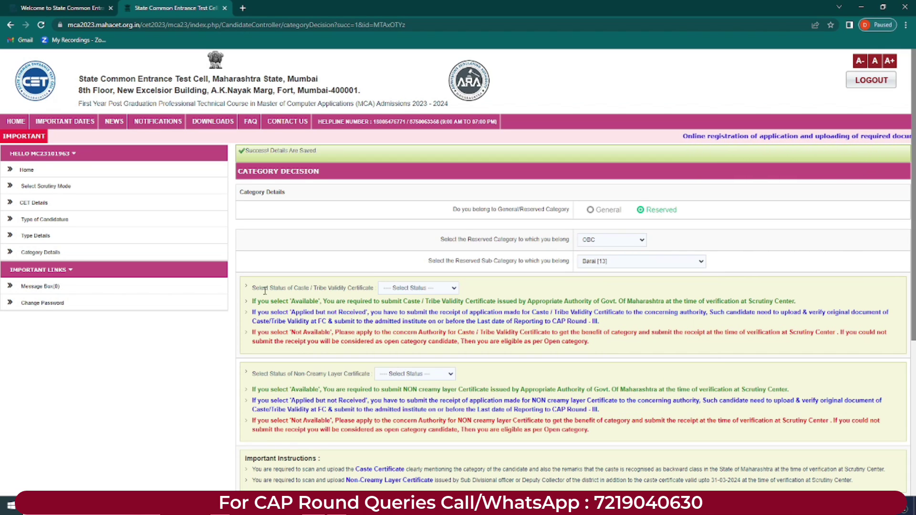
drag(298, 289, 370, 289)
Step: Try Available, Applied but not Received and Not Available for caste validity, ending on Available
click(413, 288)
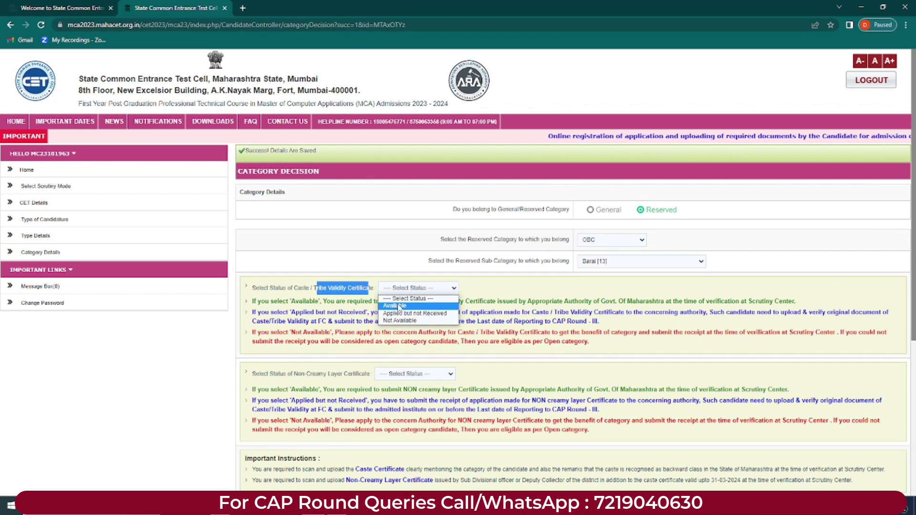
click(399, 305)
click(399, 289)
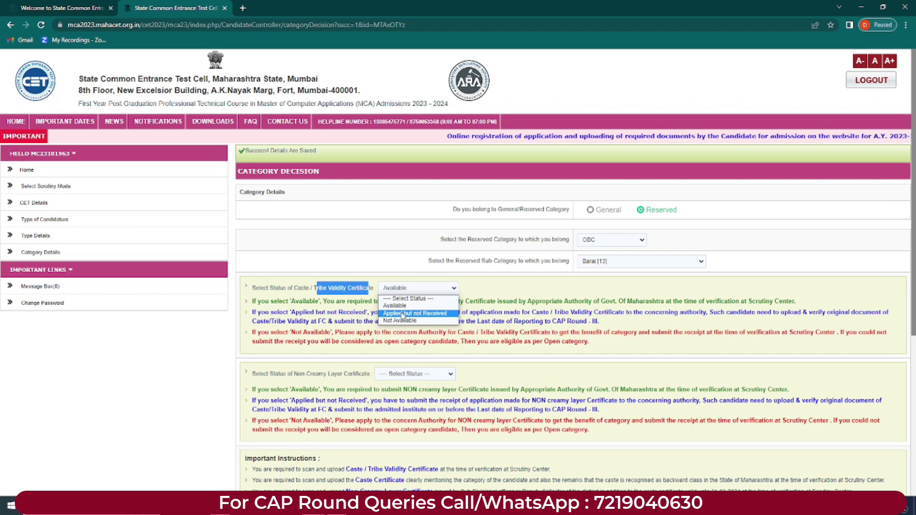
click(402, 314)
click(399, 289)
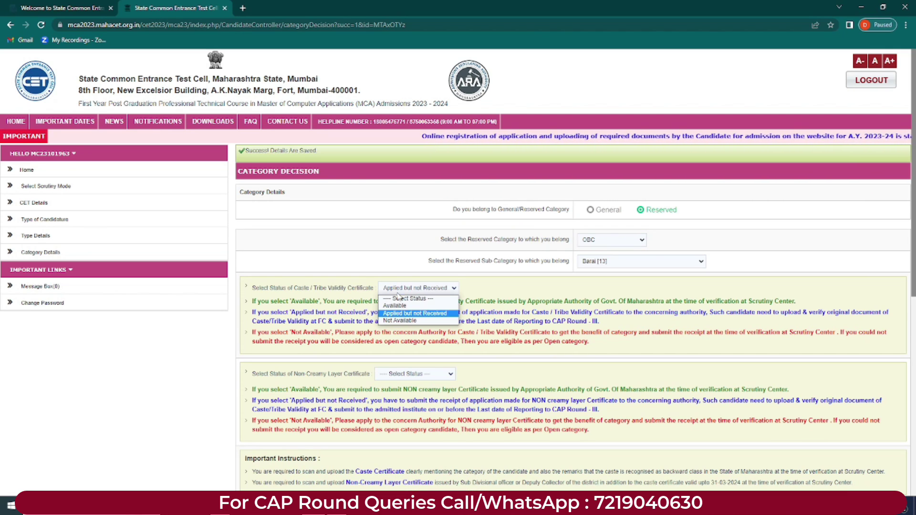
click(398, 321)
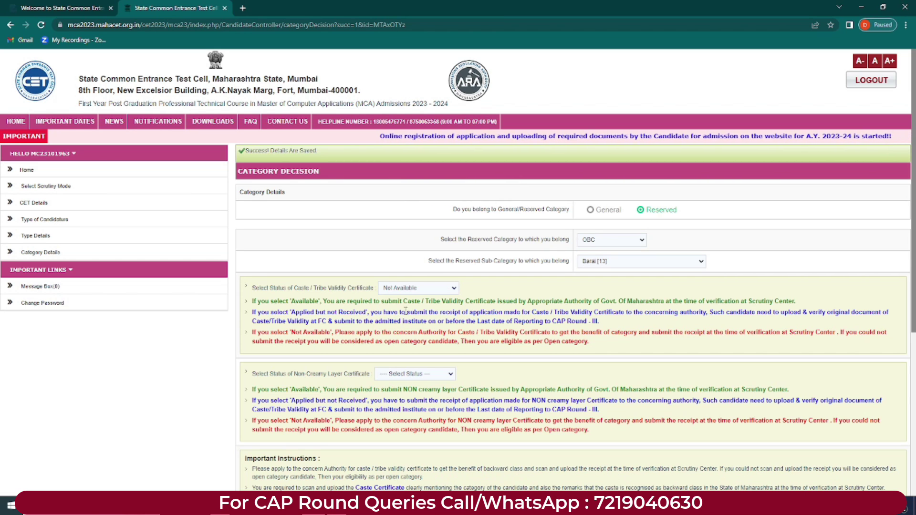
click(412, 288)
click(412, 307)
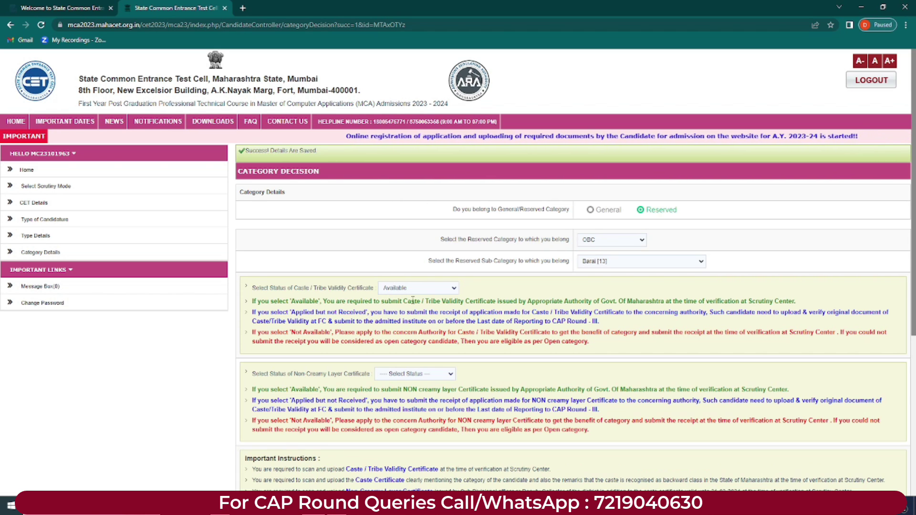
drag(254, 373, 410, 376)
click(301, 376)
Step: Try each Non-Creamy Layer status option, ending on Available
click(409, 375)
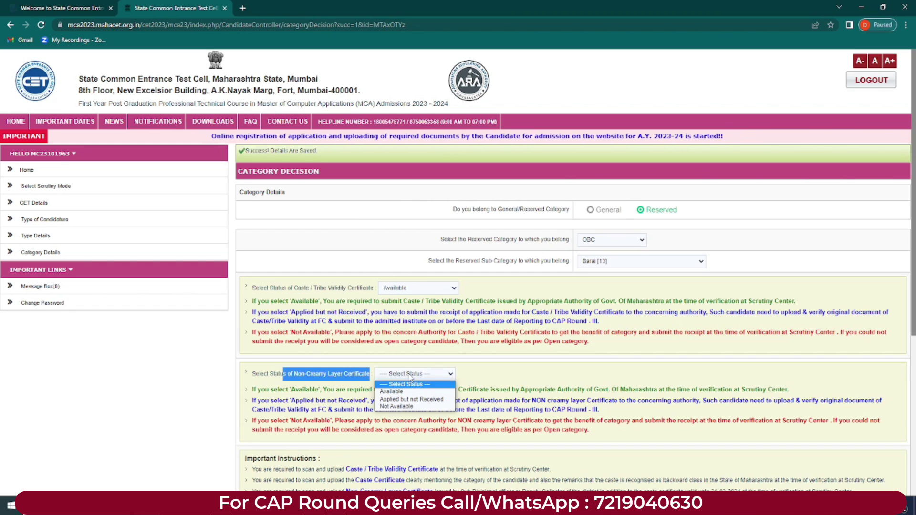
click(399, 391)
click(403, 375)
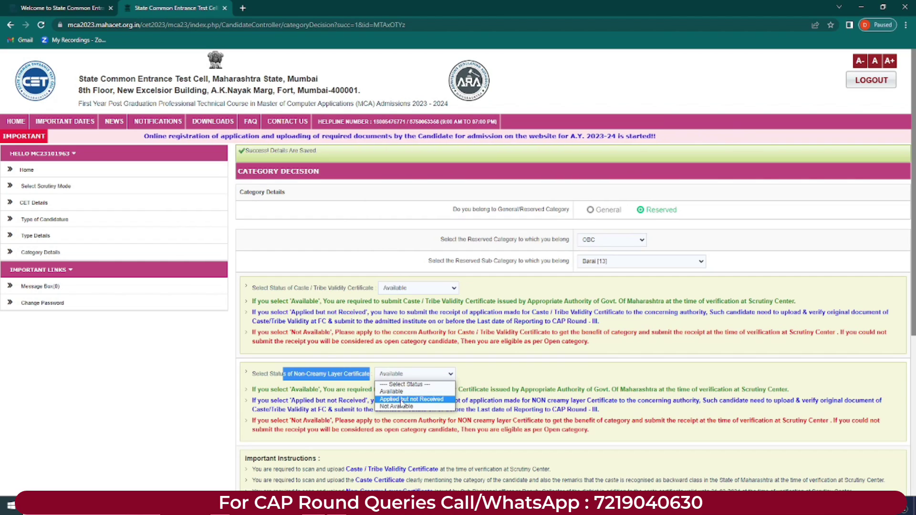
click(401, 399)
click(414, 373)
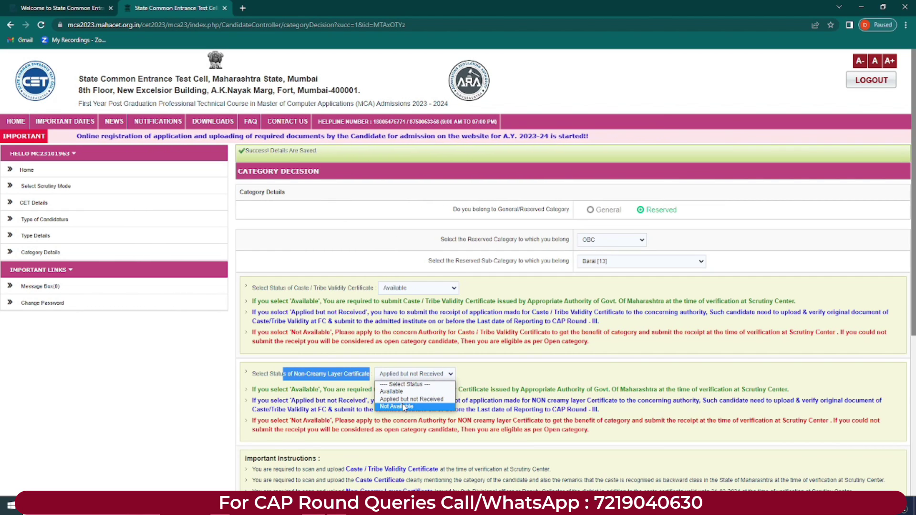
click(404, 407)
click(406, 374)
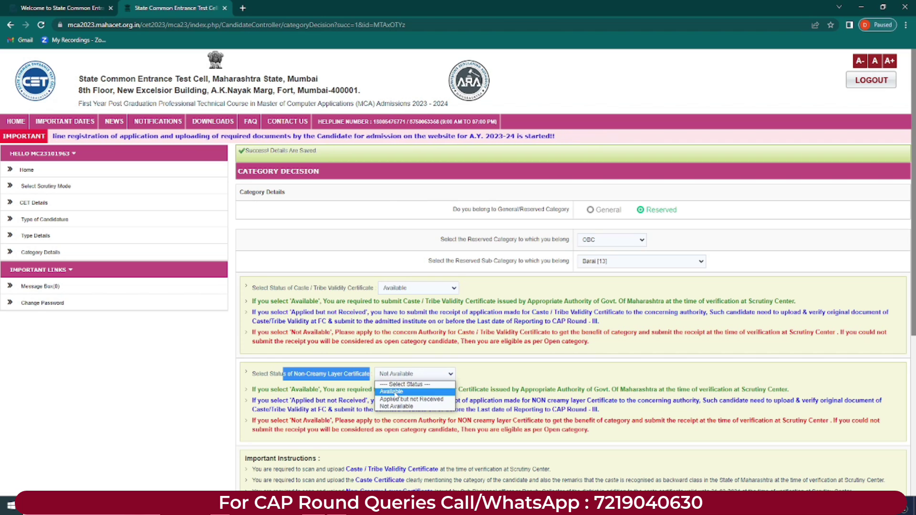
click(395, 391)
Step: Read the certificate upload instructions and confirm the caste validity status stays Available
scroll(397, 395, down, 2)
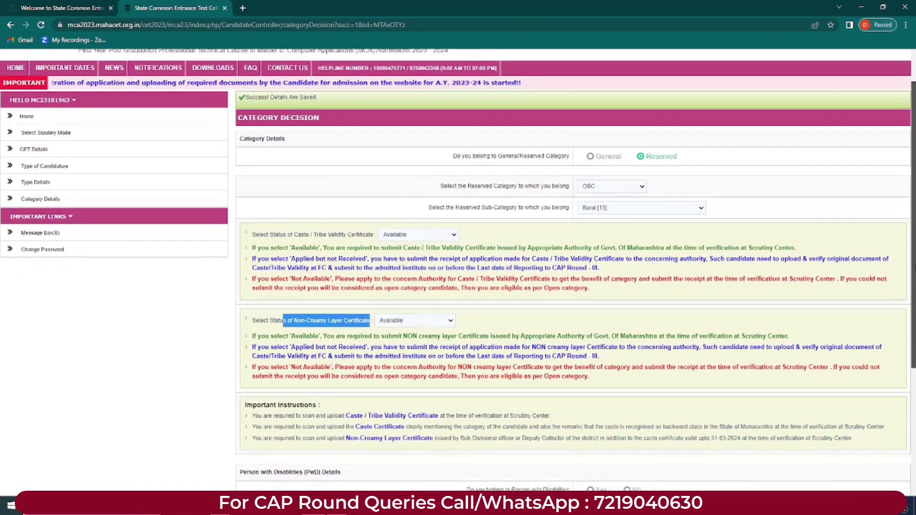
scroll(286, 401, down, 1)
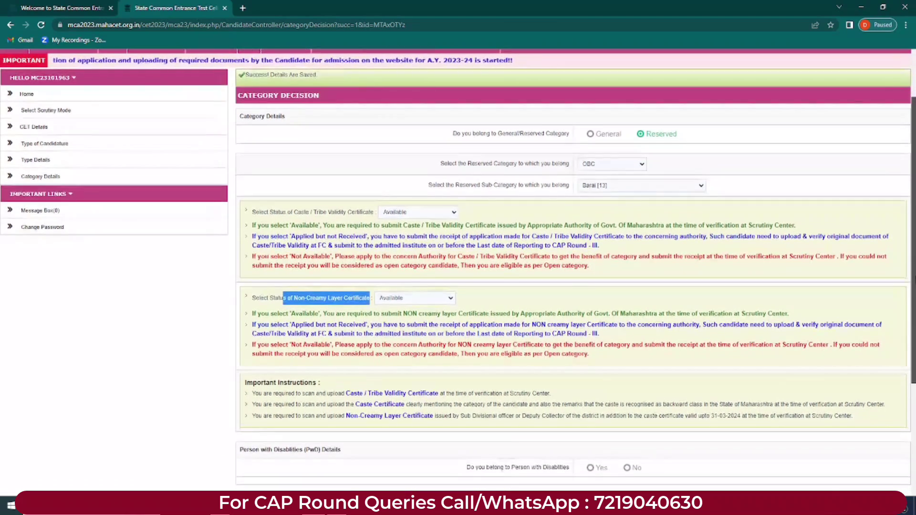
drag(251, 393, 345, 416)
click(258, 399)
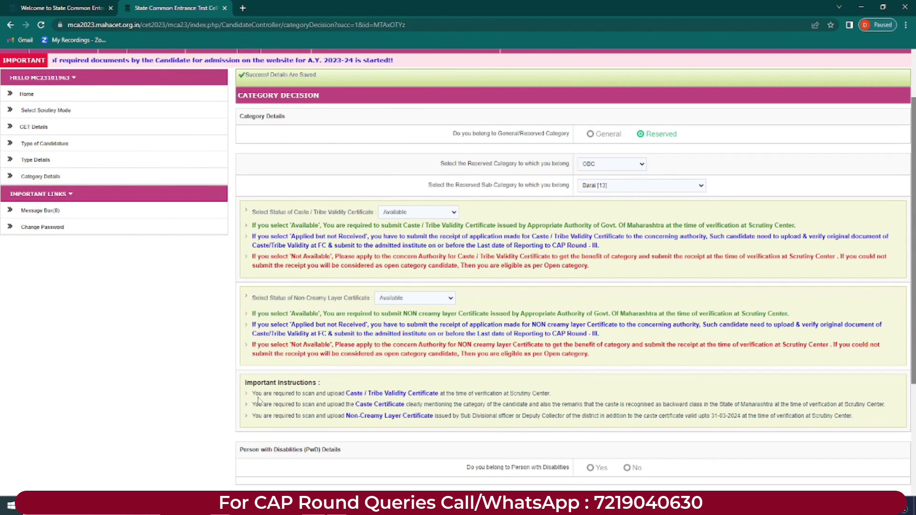
drag(252, 393, 559, 400)
click(347, 394)
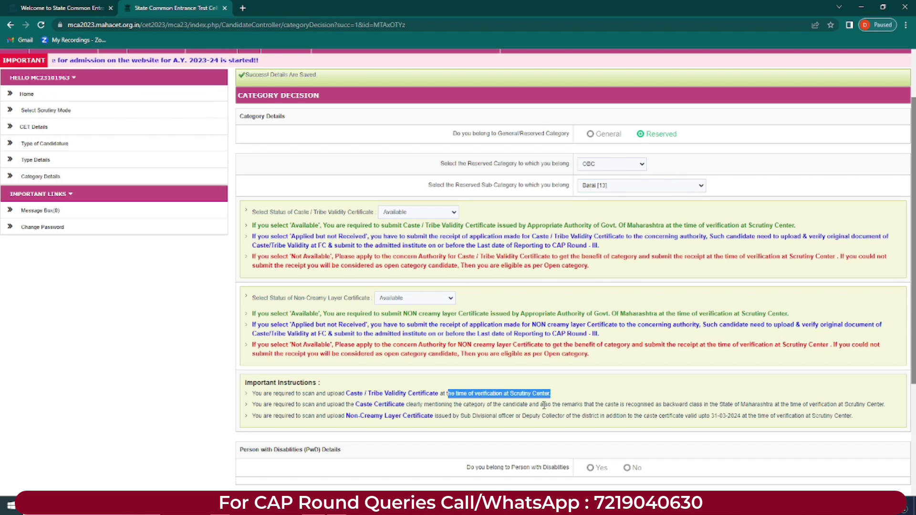
click(409, 216)
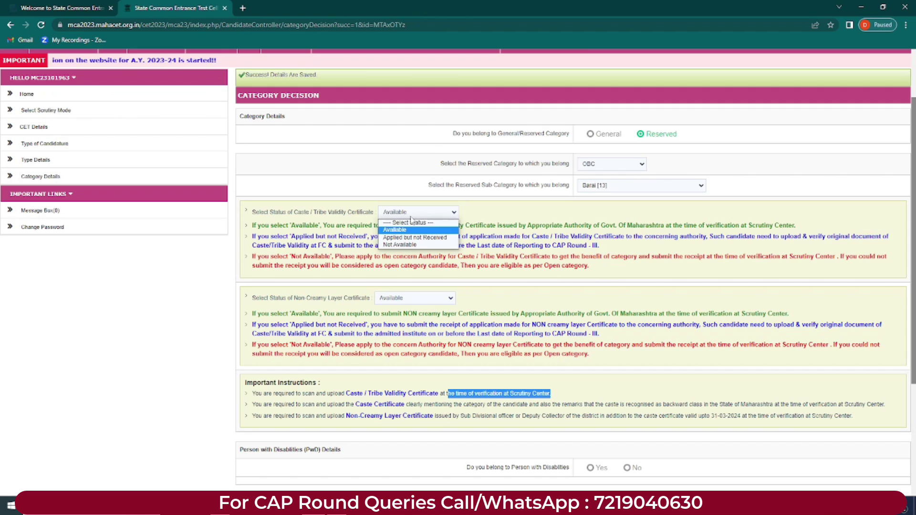
click(470, 214)
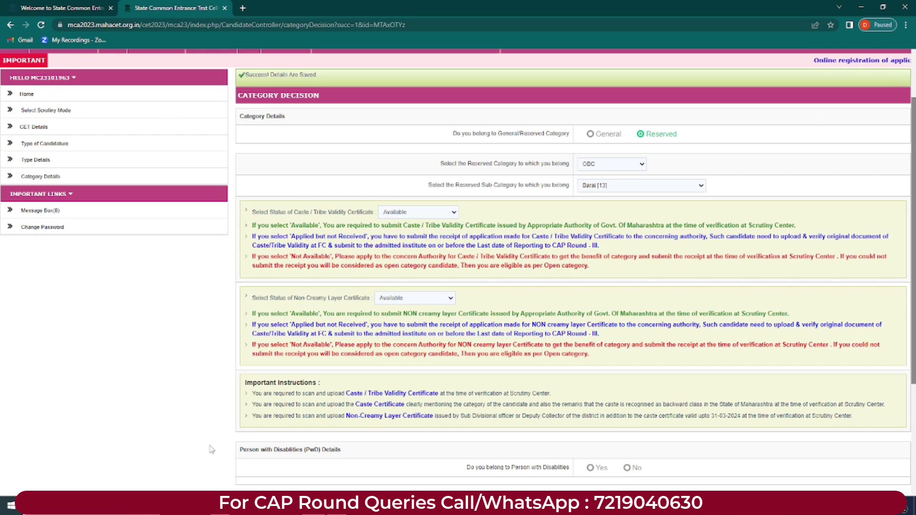
drag(277, 405, 761, 408)
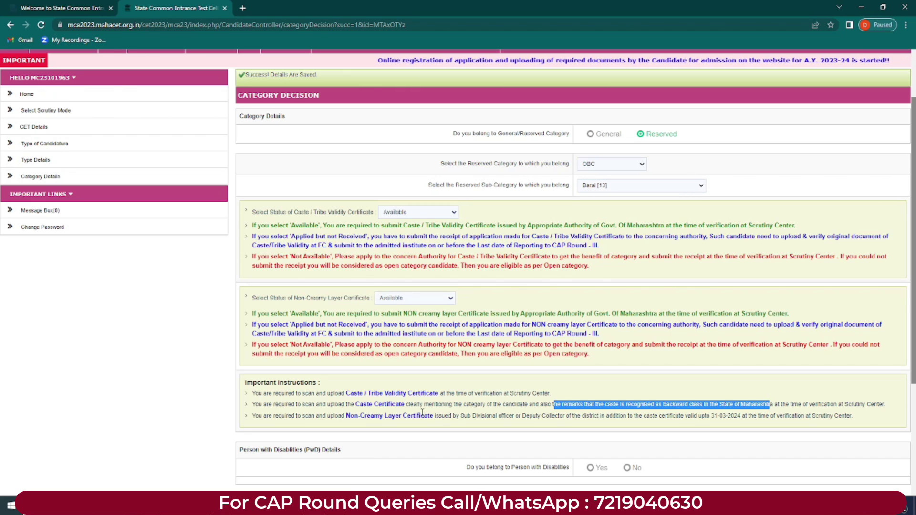
click(258, 416)
drag(257, 416, 589, 416)
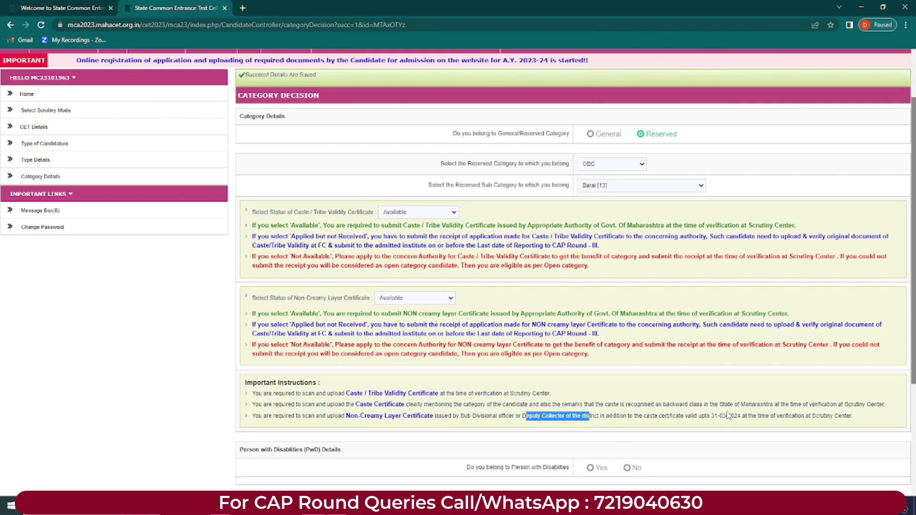
drag(756, 416, 850, 416)
scroll(704, 178, up, 3)
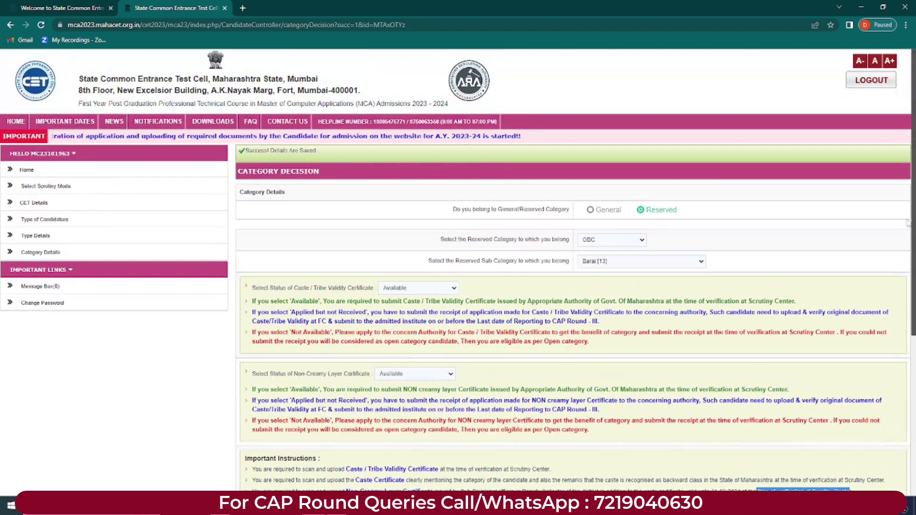
scroll(704, 178, down, 2)
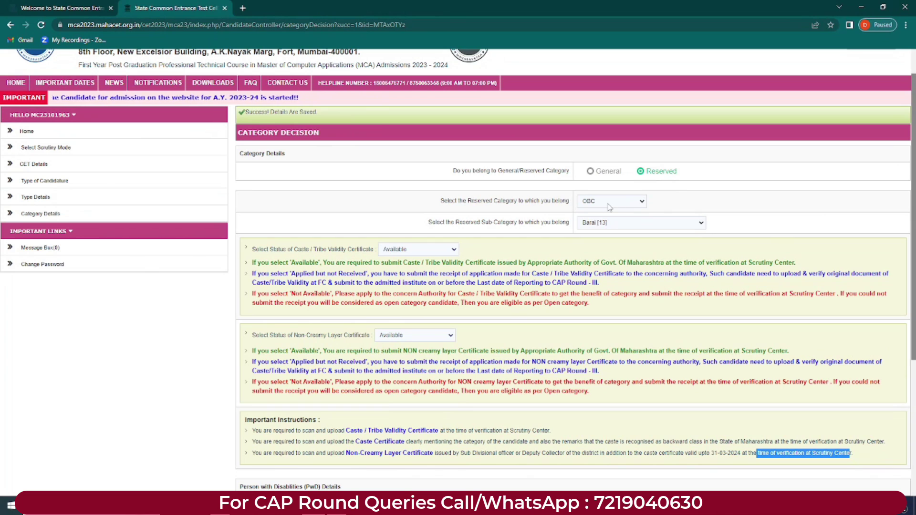
Step: Set the category to General and answer No to the disability question
click(591, 171)
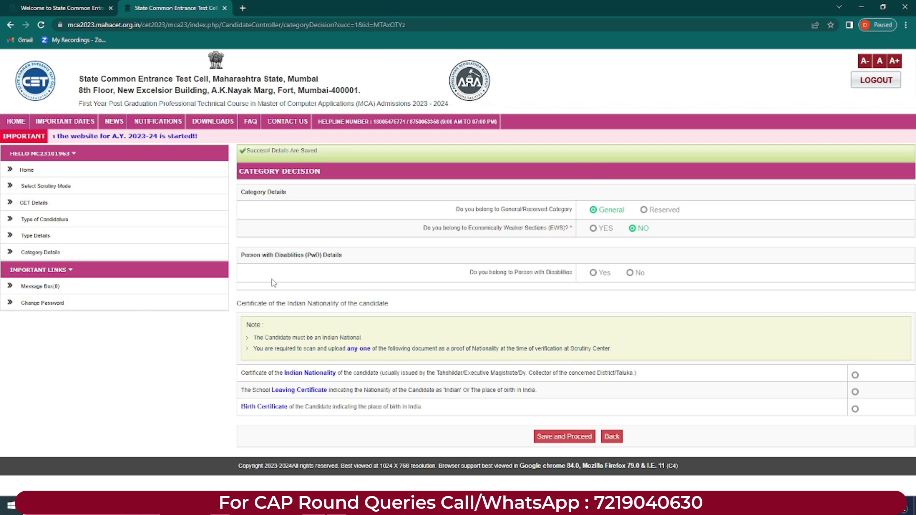
drag(242, 255, 343, 255)
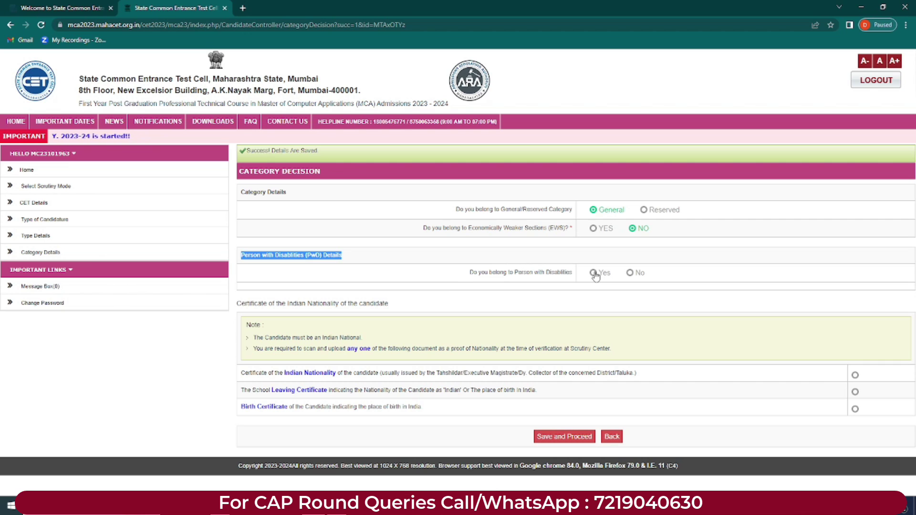
click(629, 273)
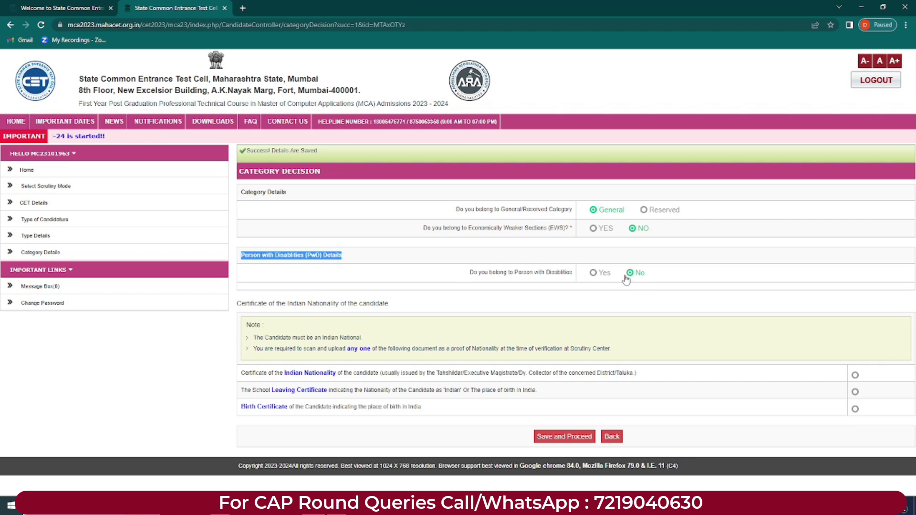
click(592, 273)
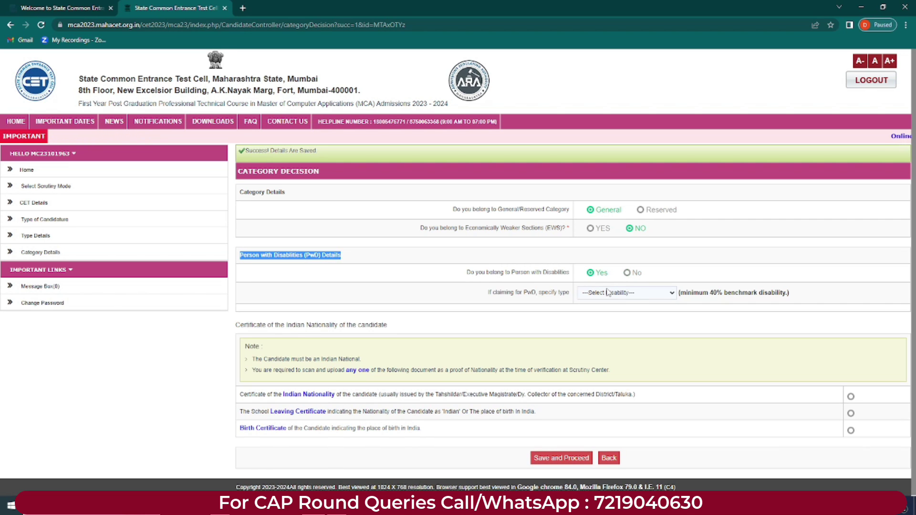
click(638, 295)
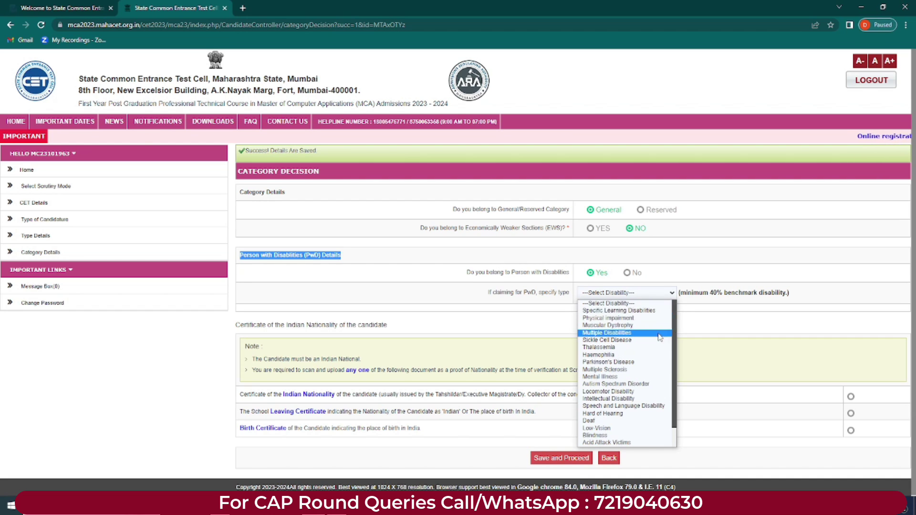
click(671, 294)
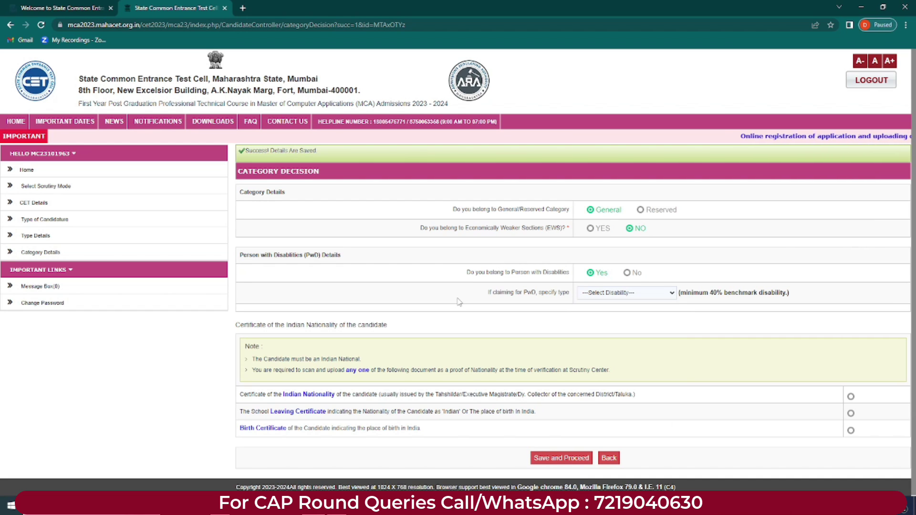
click(627, 273)
Step: Read the nationality certificate note about Indian nationals uploading scanned proof
drag(292, 304, 400, 305)
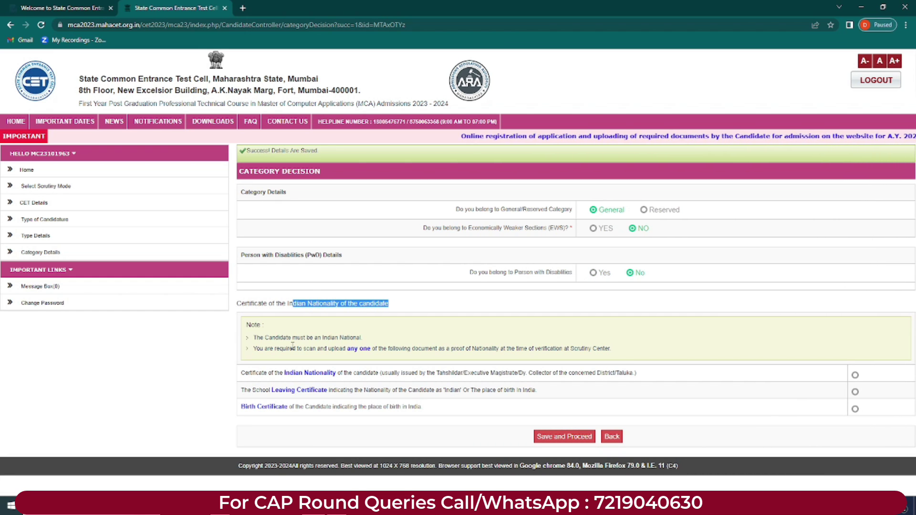
drag(269, 338, 353, 344)
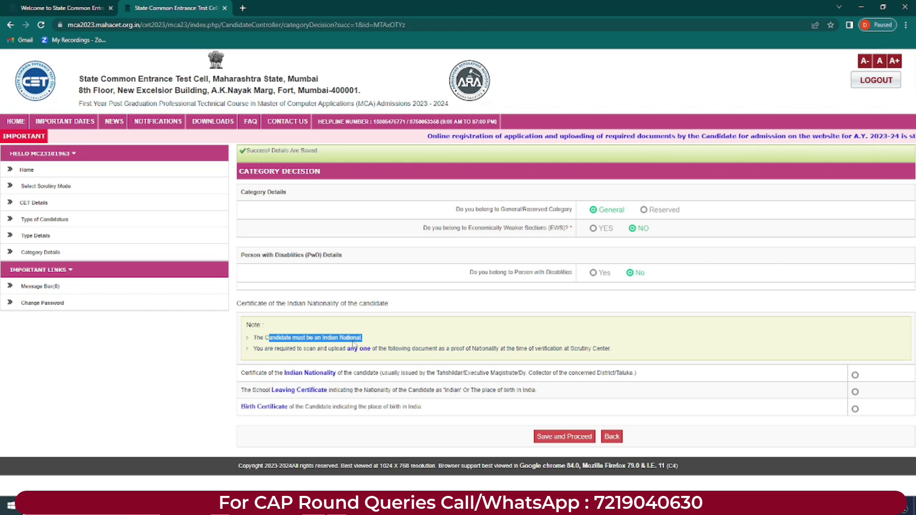
drag(254, 349, 621, 355)
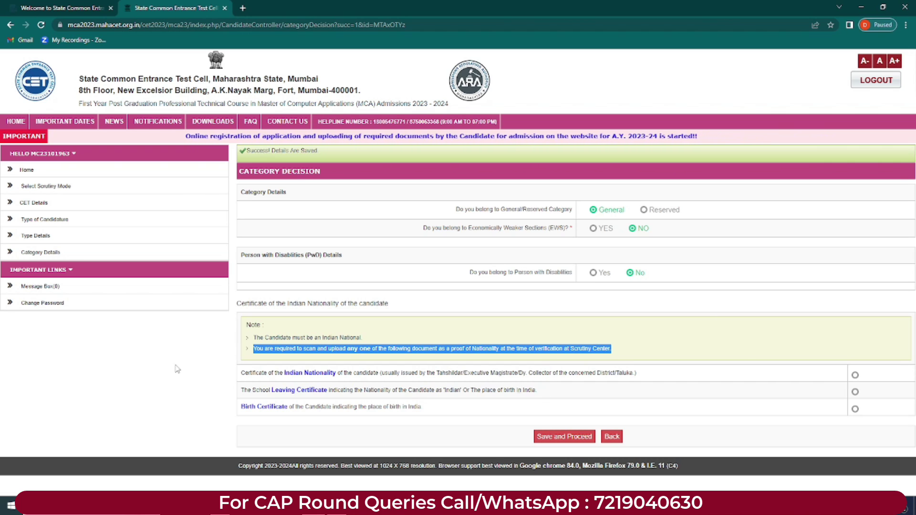
Step: Pick Birth Certificate over the Indian Nationality and School Leaving options, then save and proceed
click(241, 372)
drag(241, 372, 520, 382)
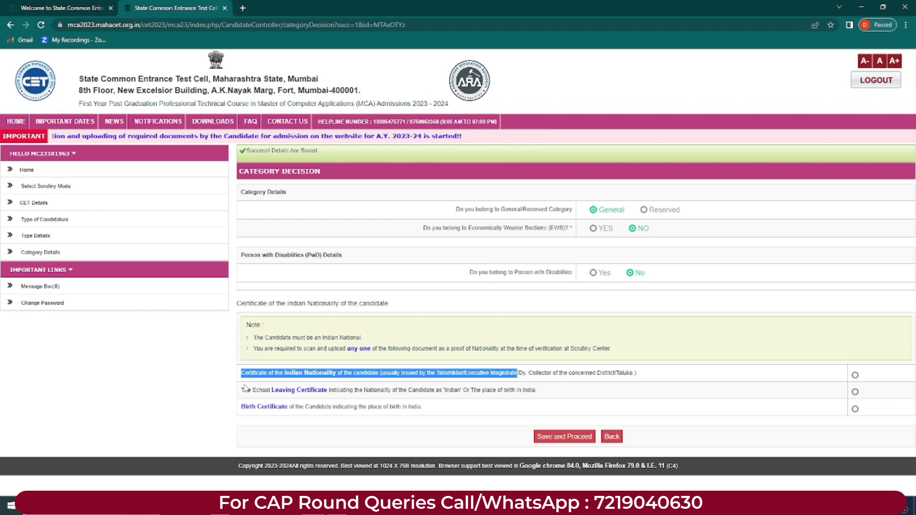
drag(243, 391, 536, 391)
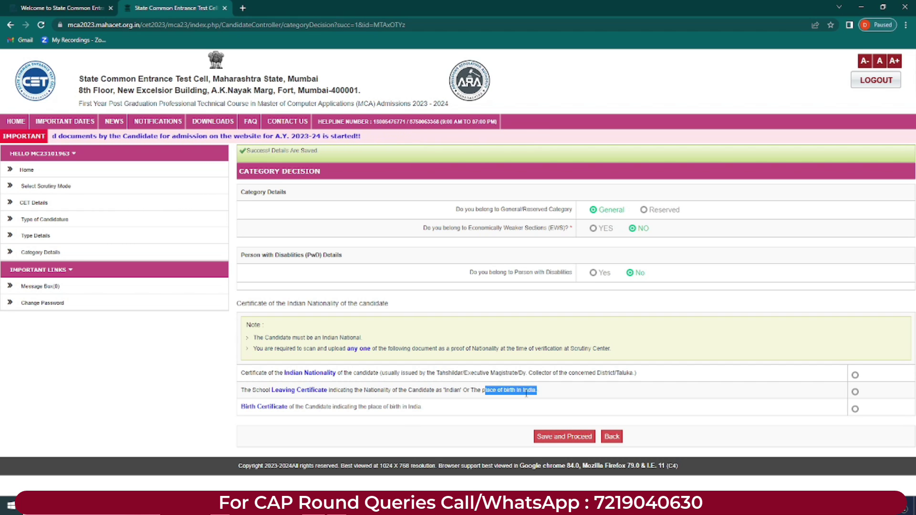
click(271, 422)
drag(240, 408, 422, 410)
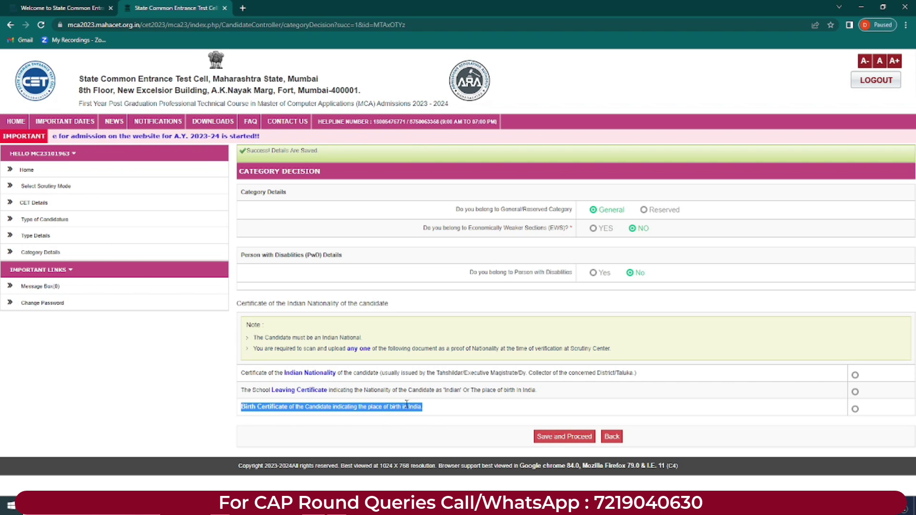
click(433, 410)
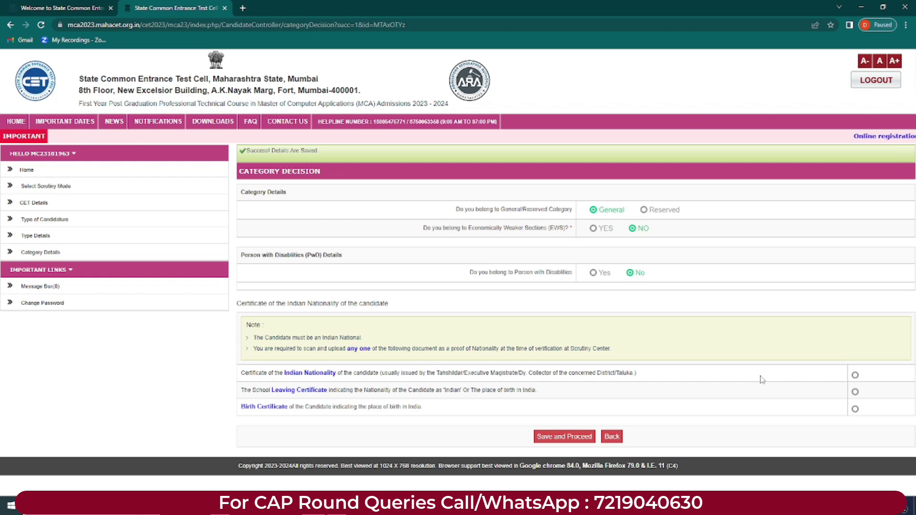
click(854, 408)
click(562, 437)
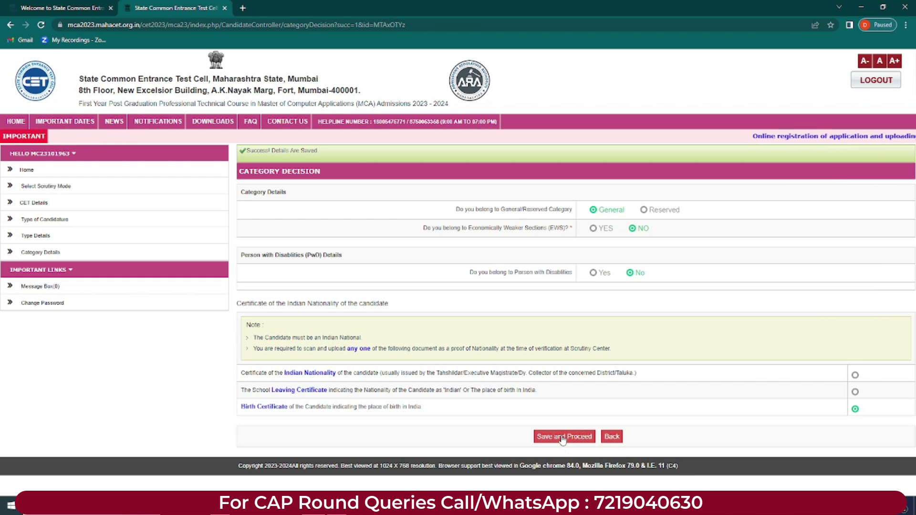
Step: Dismiss the save alert and read the Qualification Details notes on grades and minimum marks
key(Return)
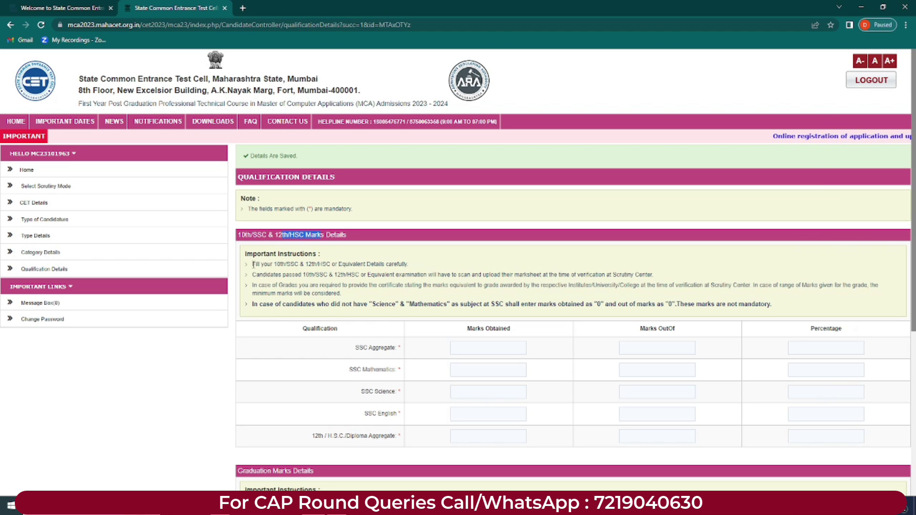
drag(253, 264, 415, 272)
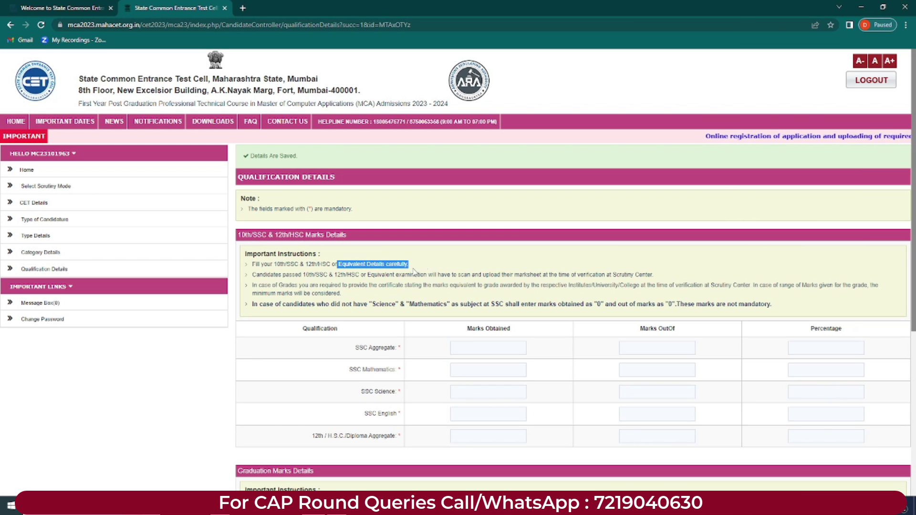
click(255, 278)
drag(254, 275, 300, 275)
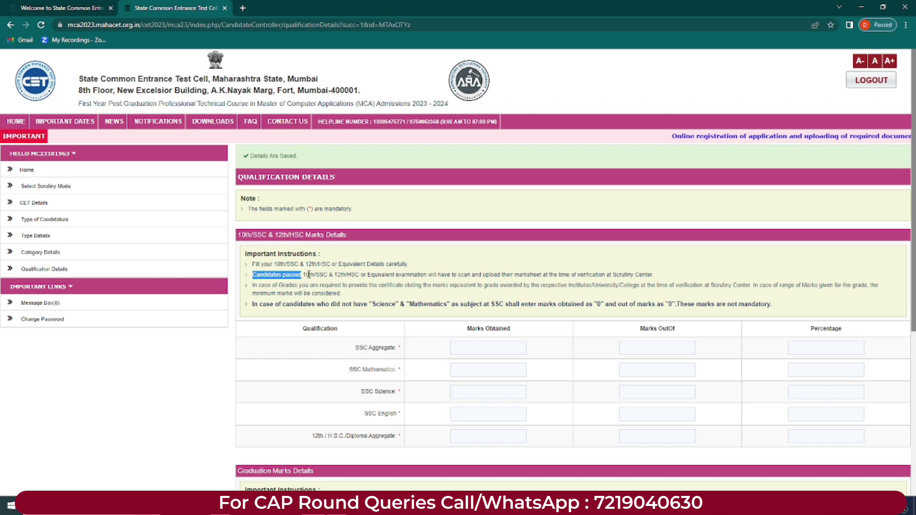
drag(405, 275, 656, 279)
click(461, 276)
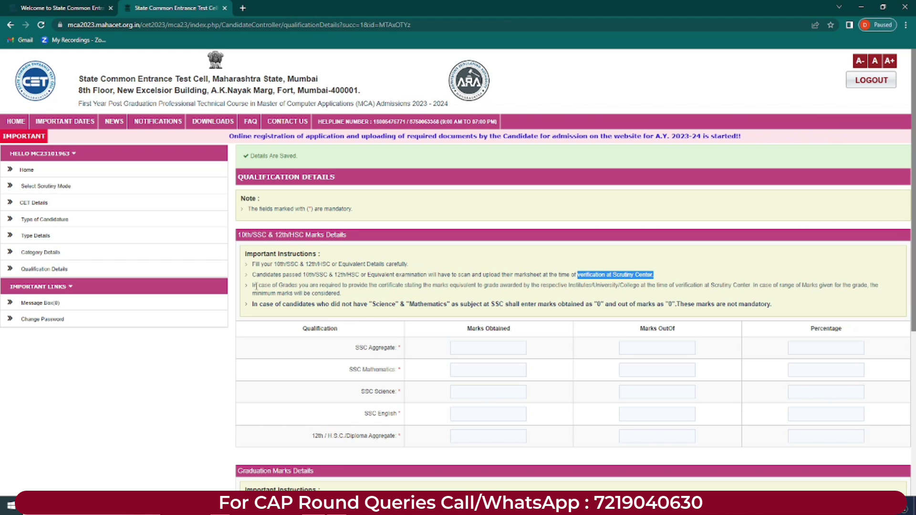
drag(255, 286, 877, 285)
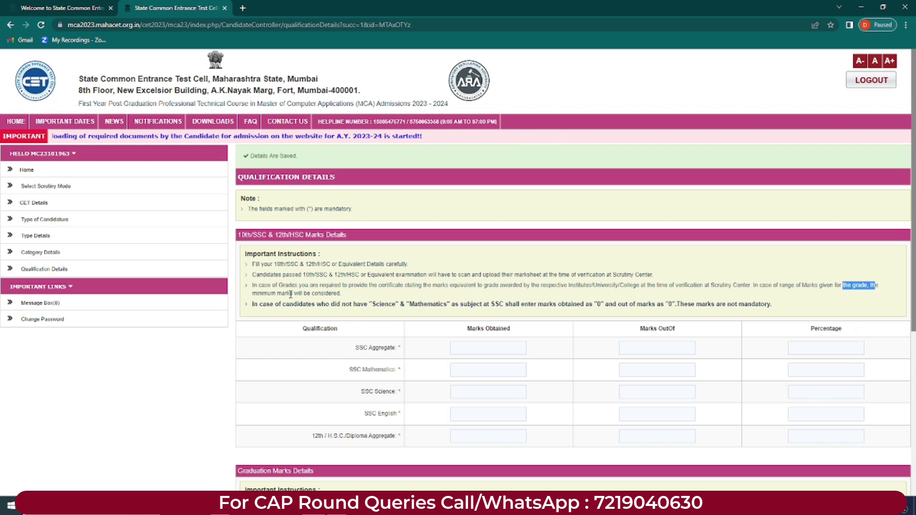
drag(258, 296, 355, 295)
click(355, 296)
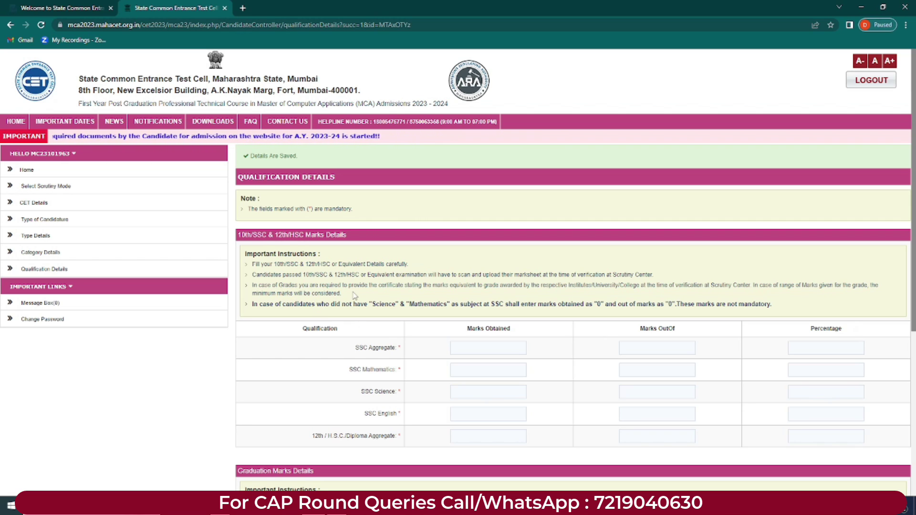
drag(372, 304, 744, 308)
click(313, 312)
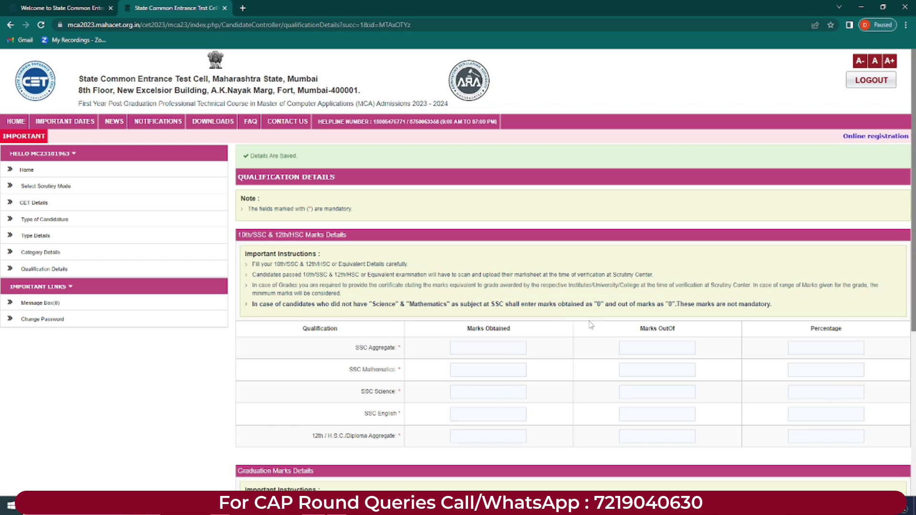
Step: Enter the first three SSC rows as 70/100, 60/100 and 70/100
double_click(671, 304)
click(671, 328)
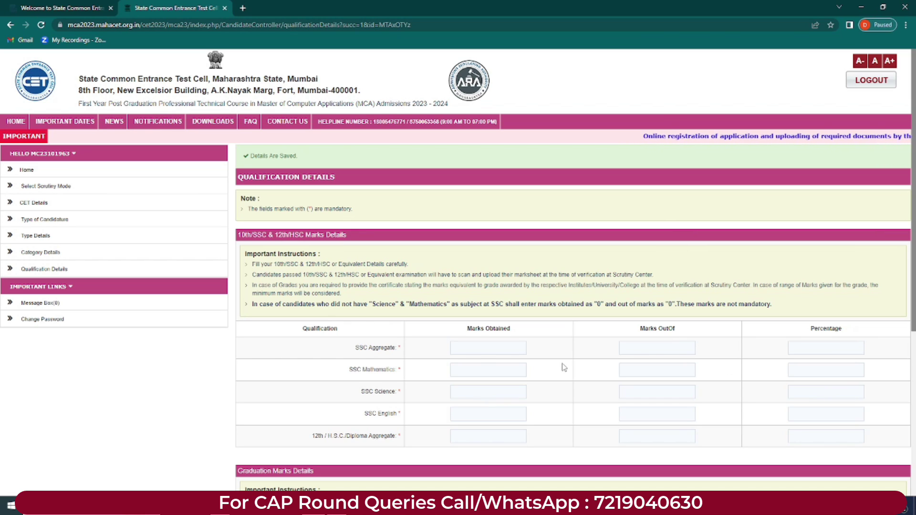
click(477, 352)
text(70)
key(Tab)
text(100)
click(491, 370)
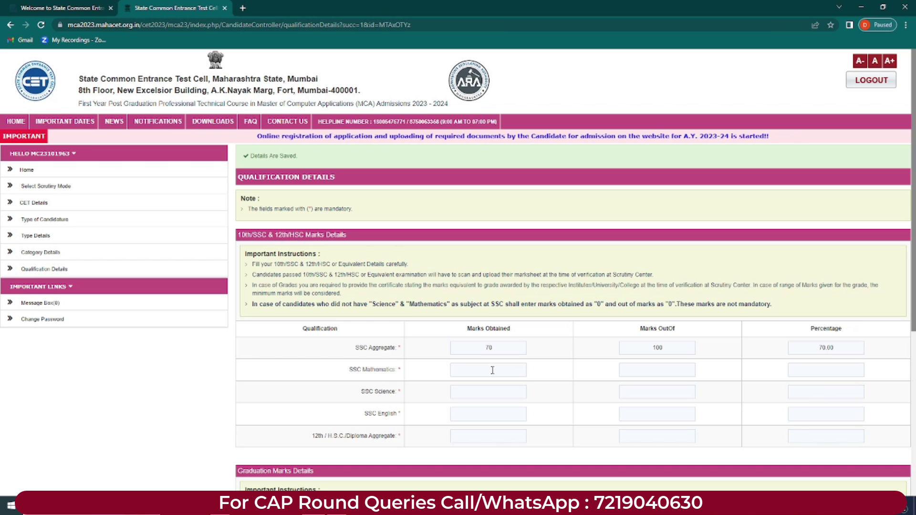
text(60)
key(Tab)
text(100)
click(486, 392)
text(70)
click(658, 392)
text(100)
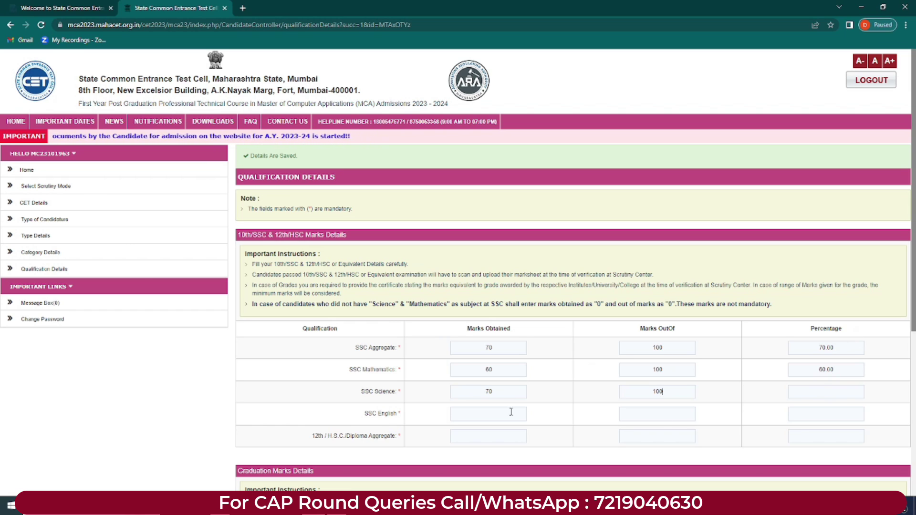
Step: Enter SSC English as 70/100 and the 12th aggregate as 300/400
click(492, 414)
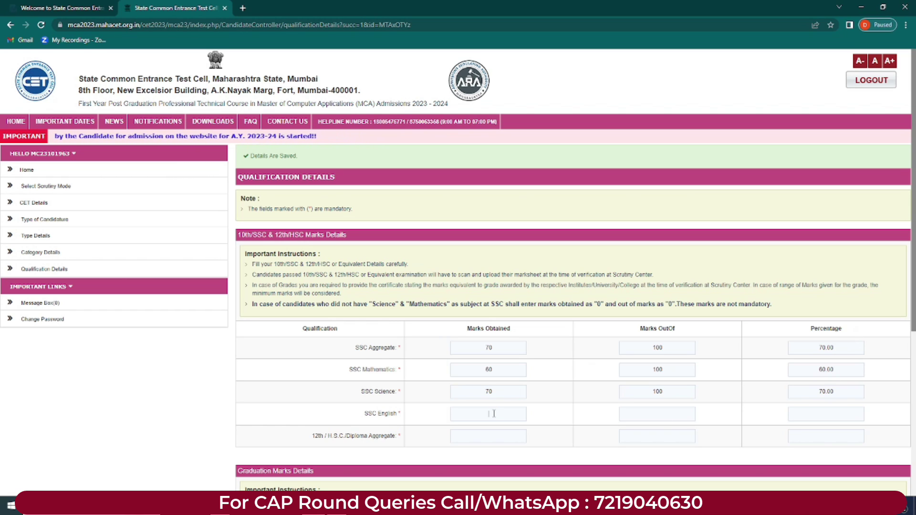
text(70)
key(Tab)
text(100)
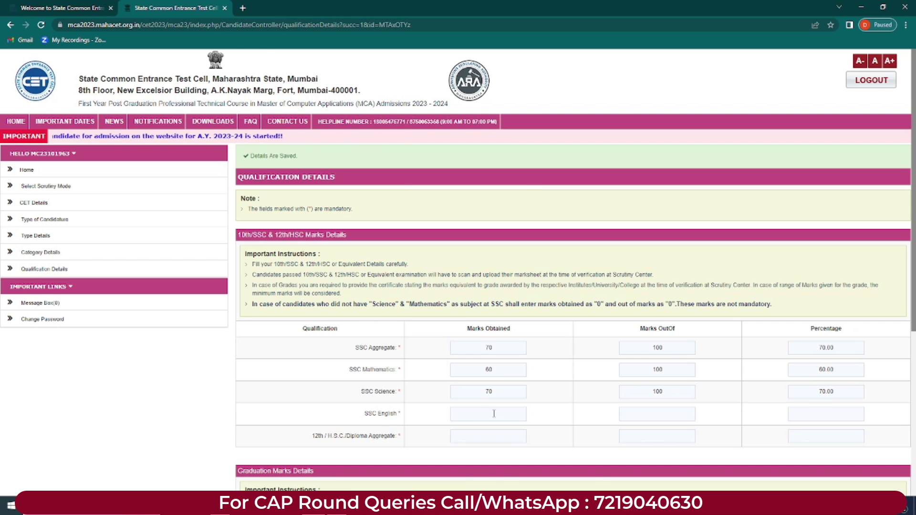
scroll(364, 238, down, 4)
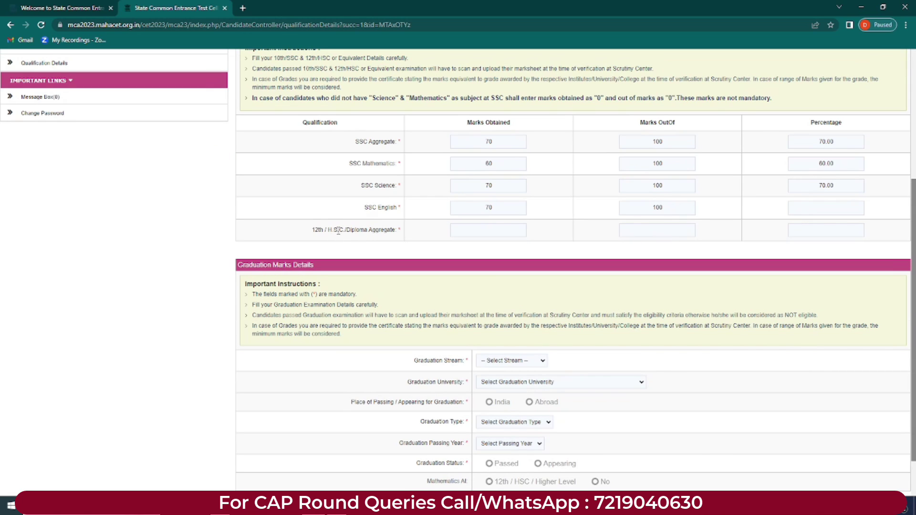
key(Tab)
text(300)
key(Tab)
text(400)
drag(913, 216, 913, 265)
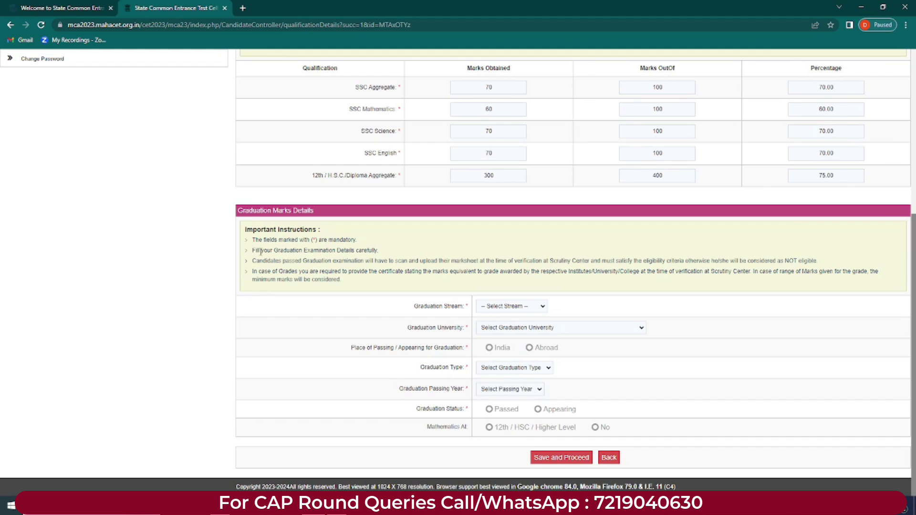
Step: Read through the graduation examination instructions, marksheet upload note and eligibility warning
drag(255, 251, 391, 255)
click(248, 279)
drag(252, 261, 386, 261)
drag(408, 261, 503, 261)
drag(606, 261, 707, 262)
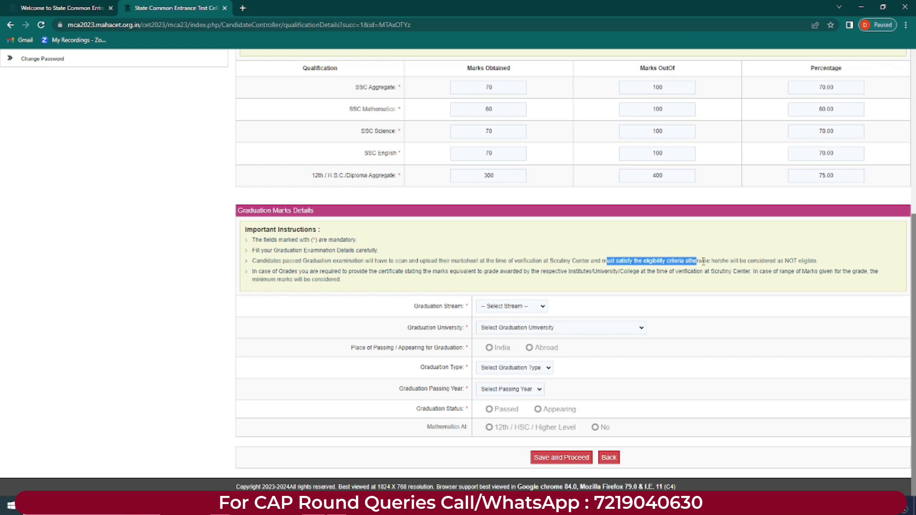
click(733, 263)
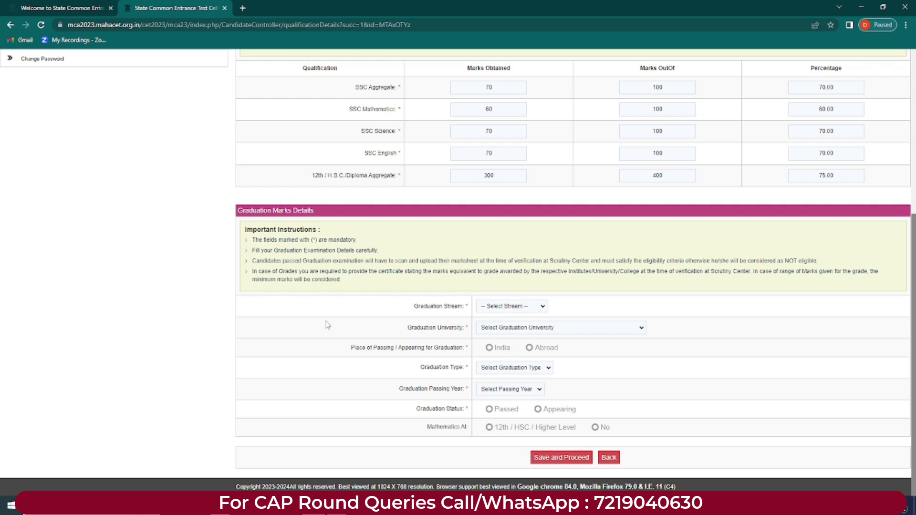
Step: Set graduation stream to B.Com., university to Mumbai University, and place of passing to India
click(542, 308)
click(505, 361)
click(505, 329)
click(506, 343)
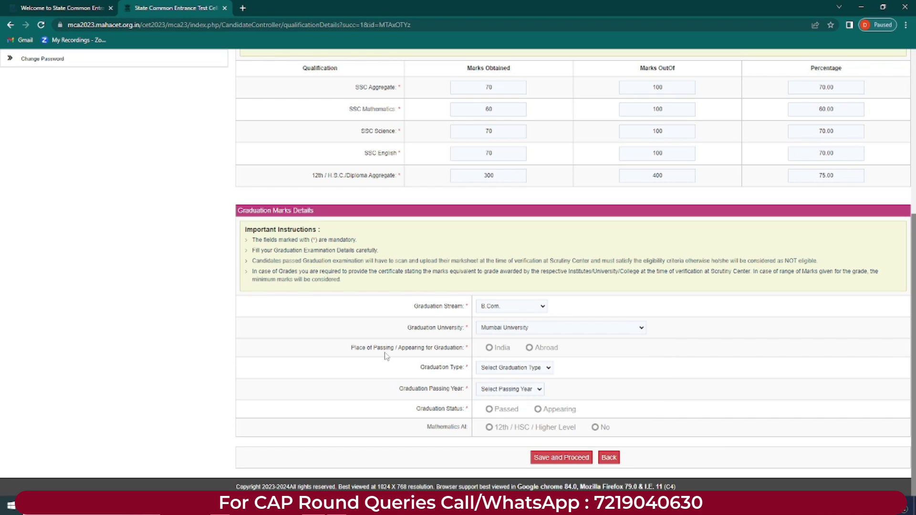
drag(411, 351, 439, 349)
click(530, 327)
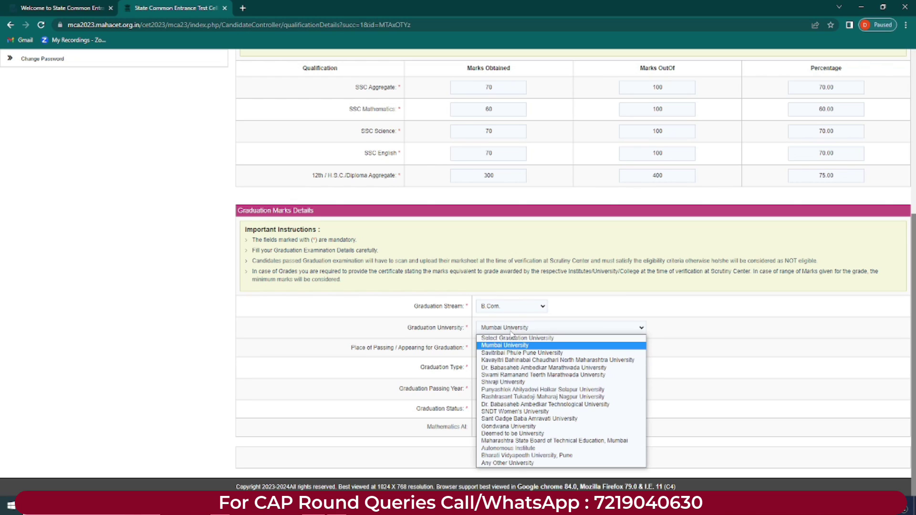
click(654, 326)
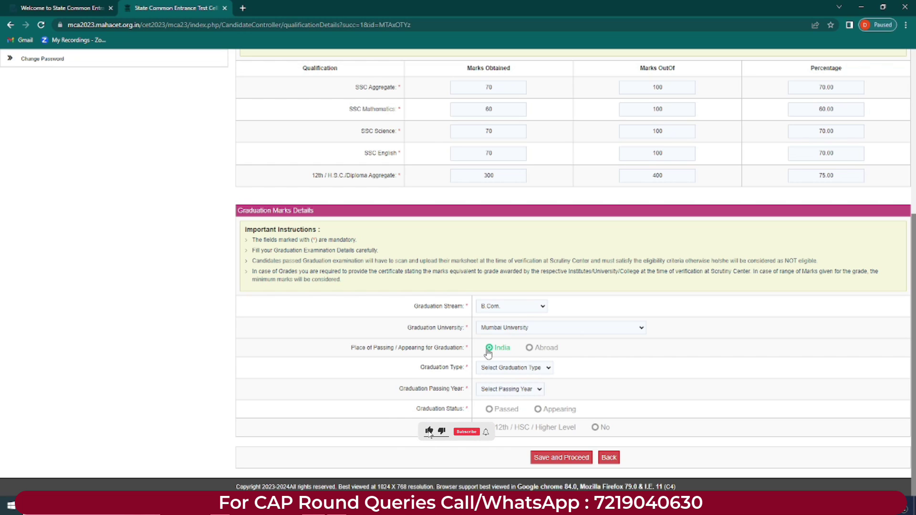
click(540, 328)
click(540, 327)
Step: Set graduation type to Full-Time, passing year 2005, and status to Passed
click(501, 368)
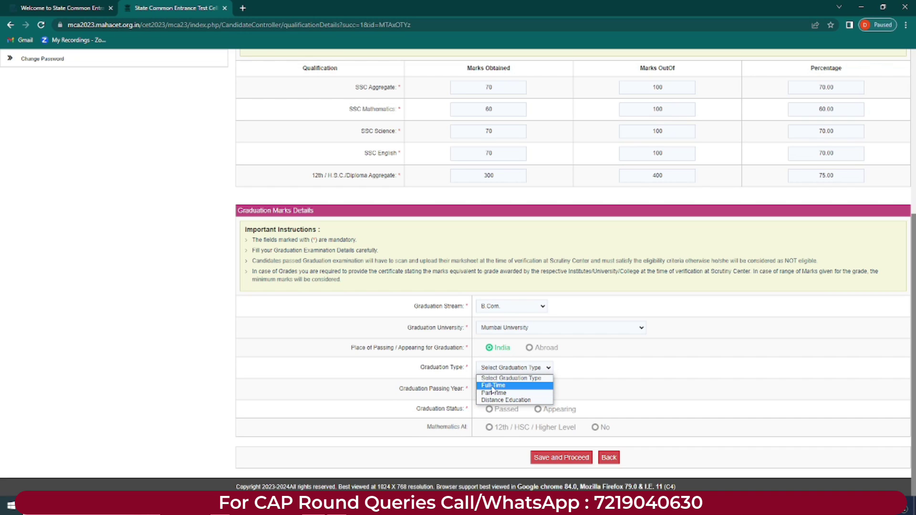
click(493, 386)
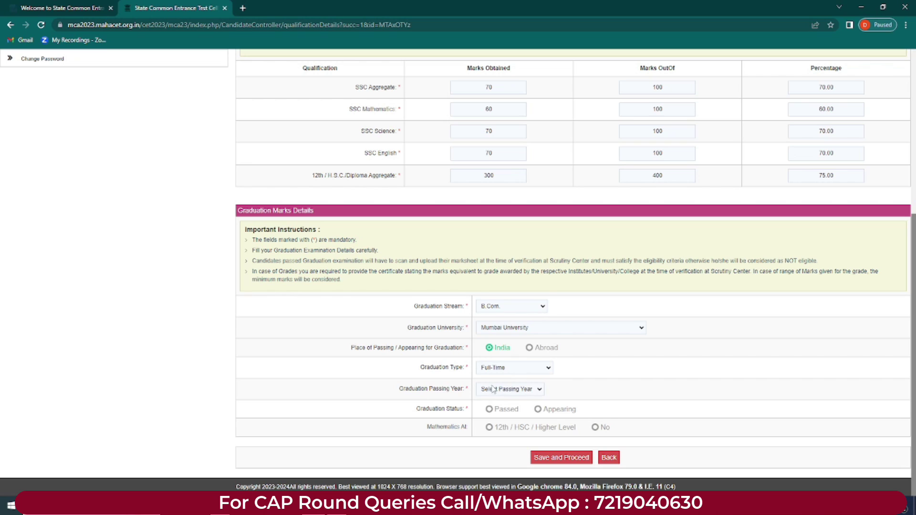
click(494, 389)
click(501, 296)
click(488, 412)
click(538, 411)
click(489, 412)
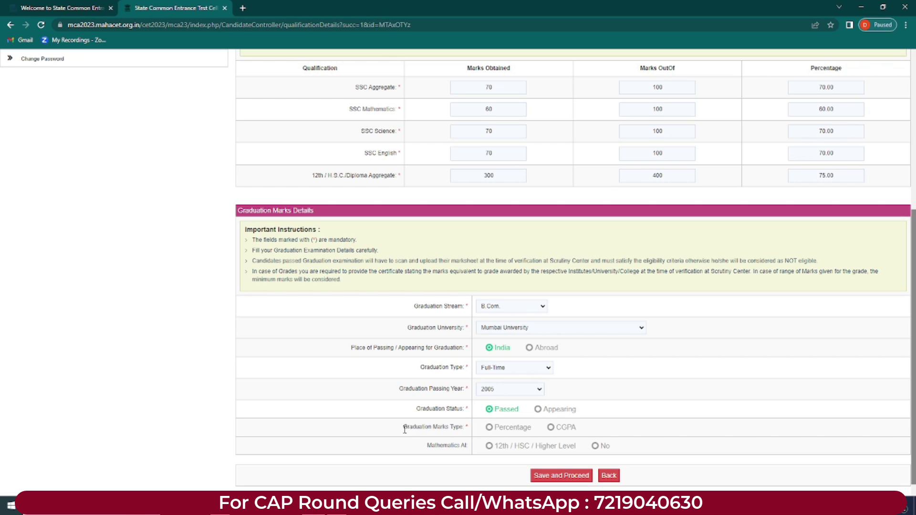
Step: Try both Percentage and CGPA for the Graduation Marks Type
drag(404, 427, 466, 428)
click(489, 428)
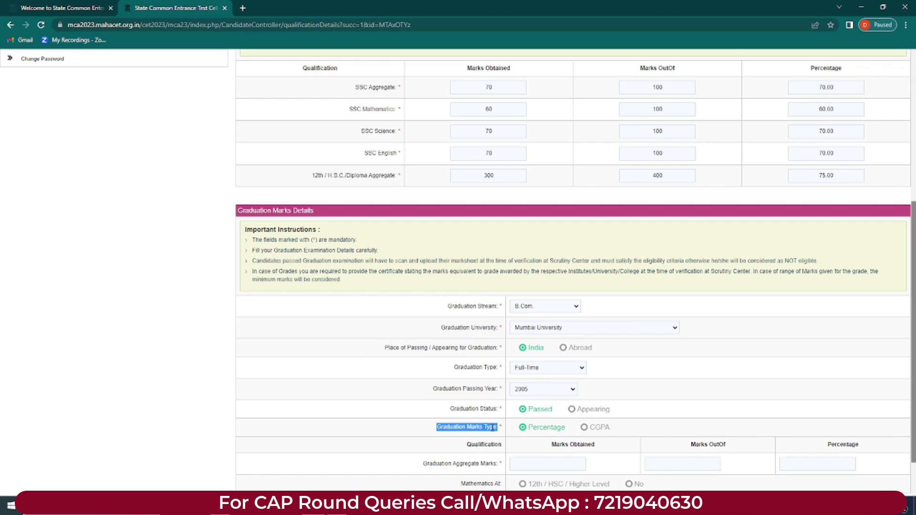
click(584, 427)
scroll(582, 429, down, 2)
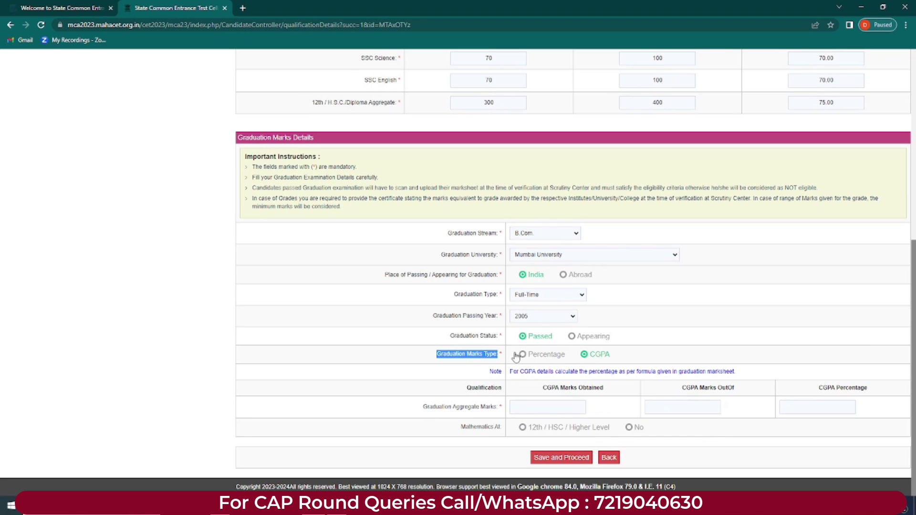
click(525, 356)
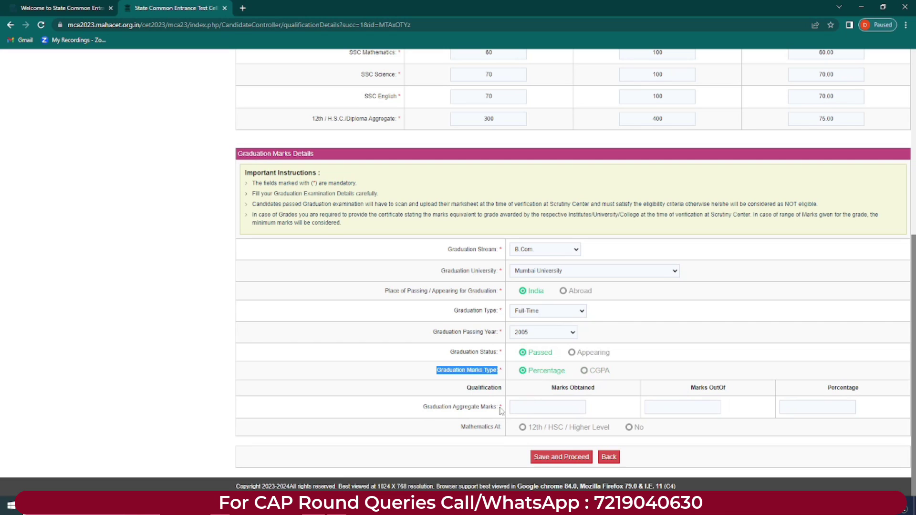
Step: Check the aggregate marks fields, settle on CGPA, and mark graduation as Appearing
drag(422, 407, 472, 409)
click(534, 409)
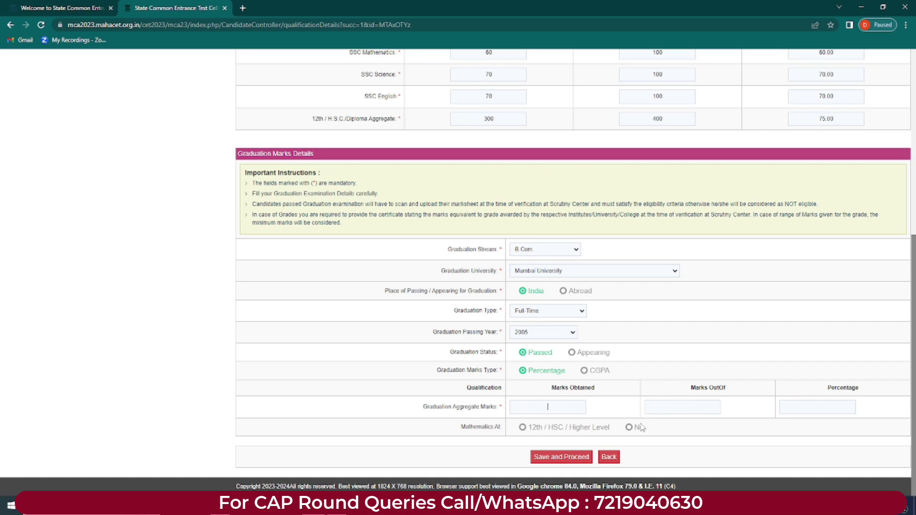
click(698, 409)
click(583, 372)
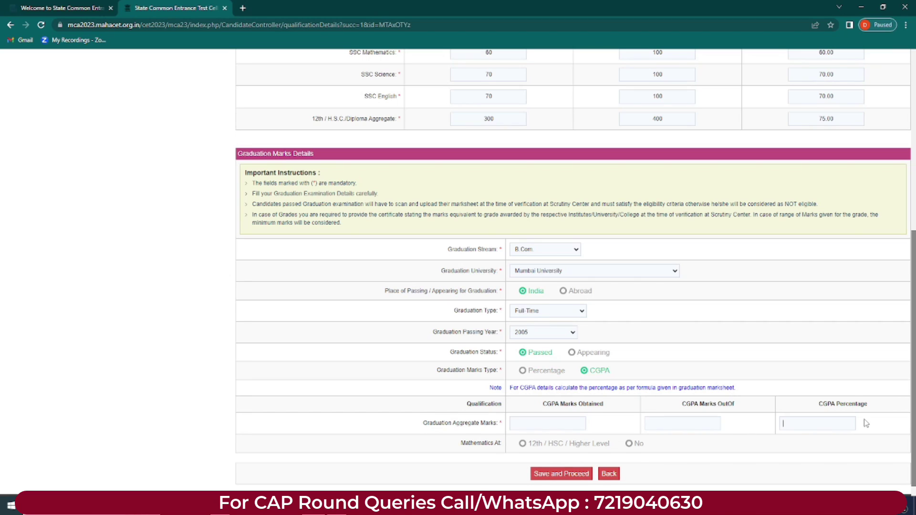
click(572, 352)
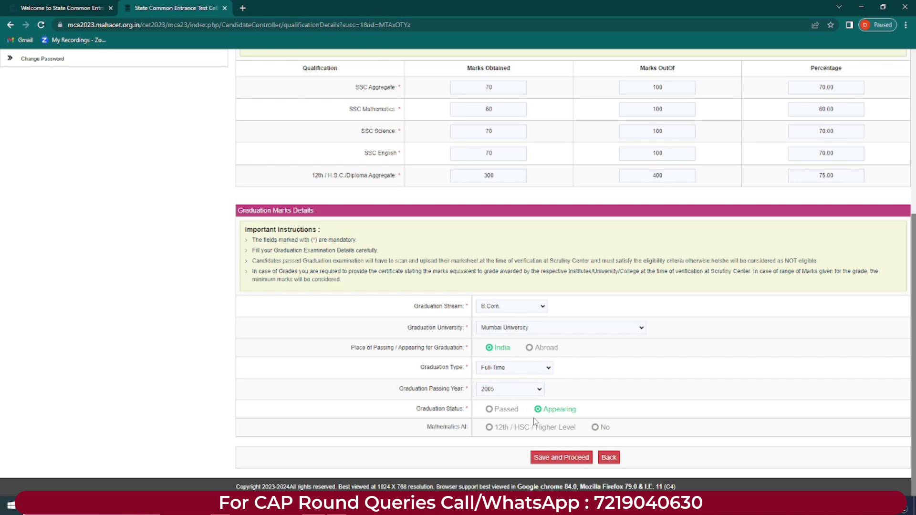
Step: Toggle graduation status and marks type, ending with CGPA and Appearing
click(490, 410)
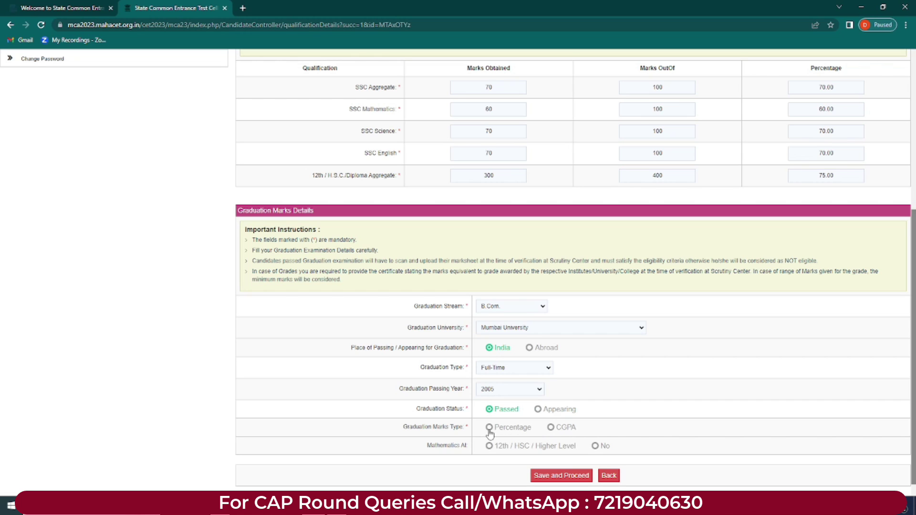
click(490, 428)
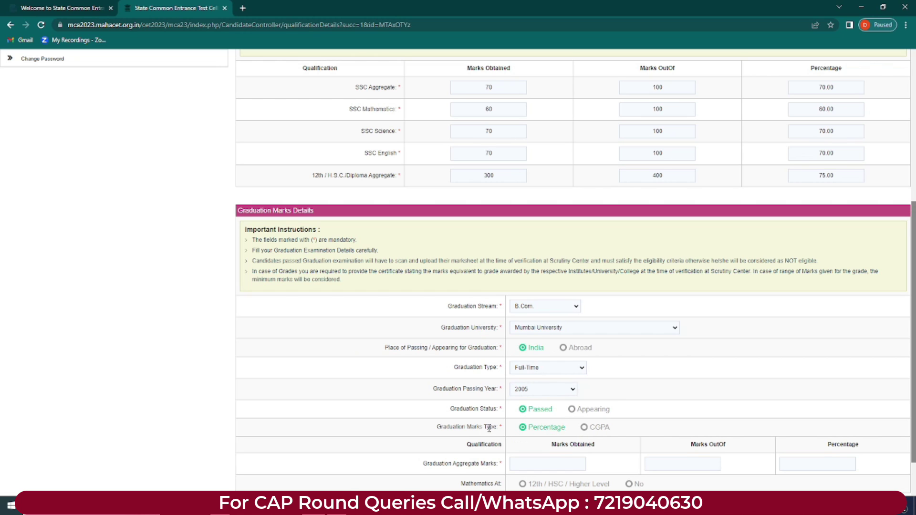
click(584, 427)
click(571, 408)
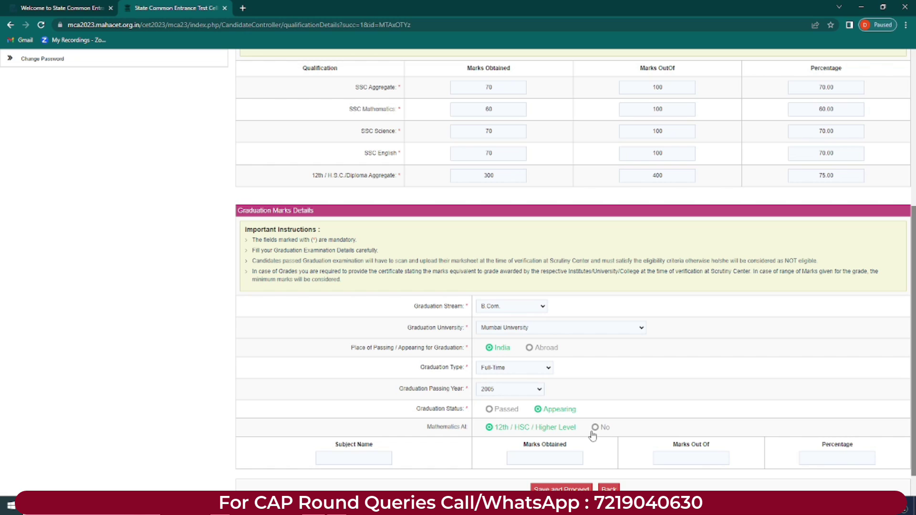
Step: Set Mathematics At to No and save the qualification details
scroll(914, 264, down, 2)
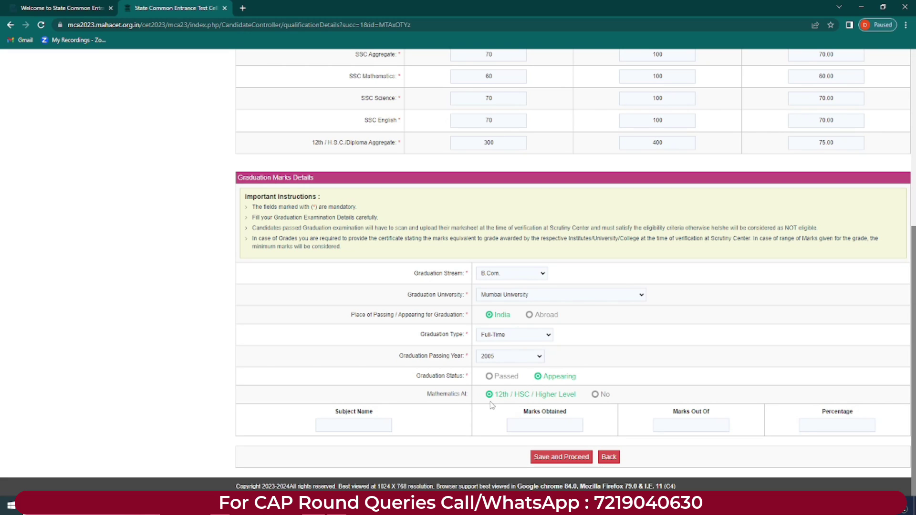
click(594, 395)
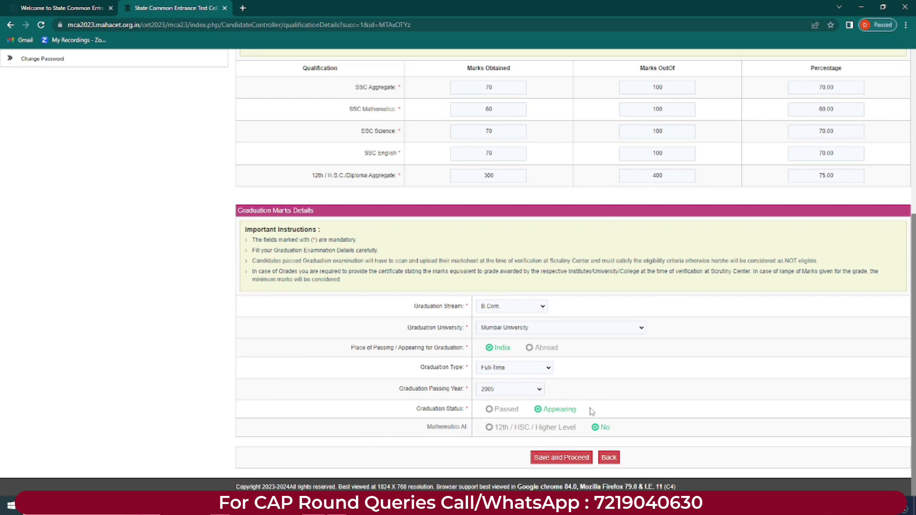
click(489, 427)
scroll(477, 415, down, 1)
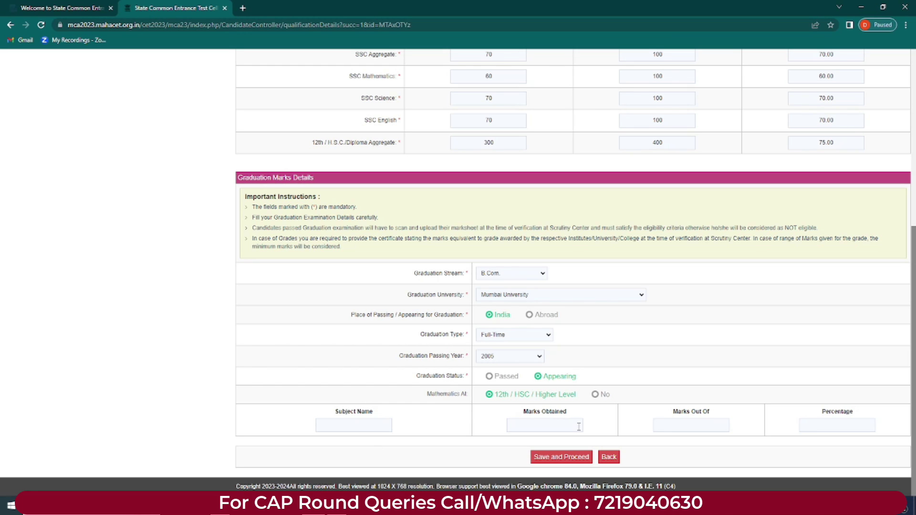
click(594, 395)
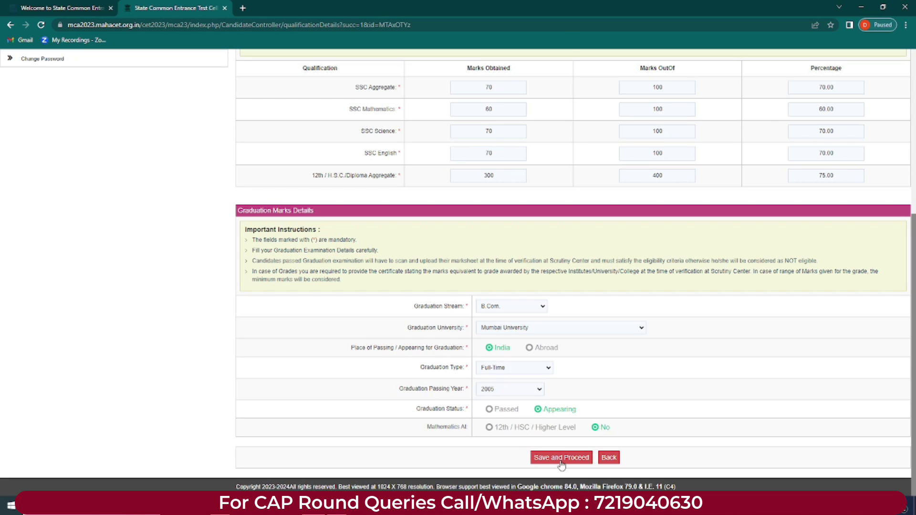
click(561, 458)
Step: Confirm the save and read the green notice on the next details page
click(504, 79)
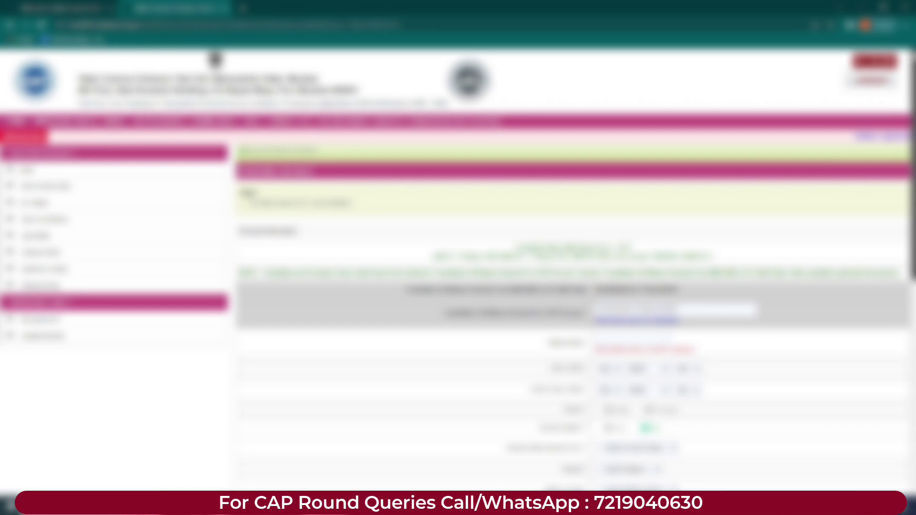
scroll(216, 59, down, 1)
scroll(216, 59, down, 1)
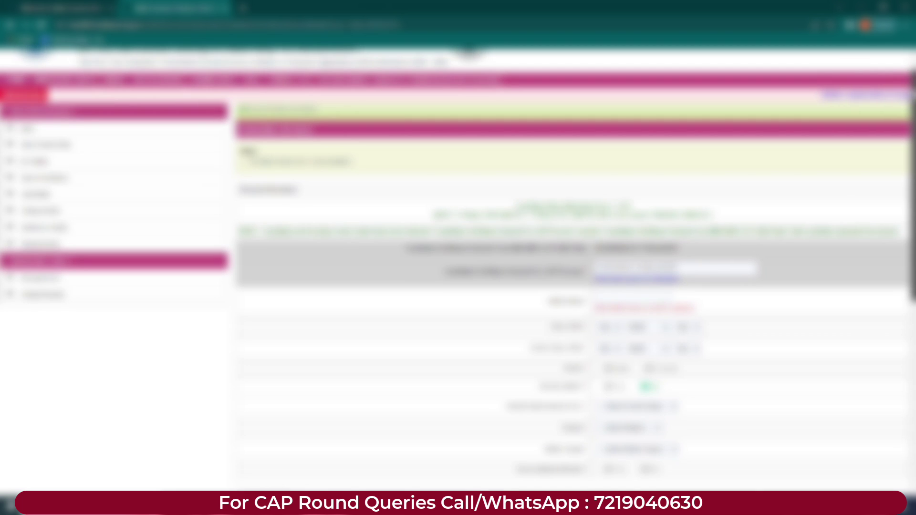
scroll(562, 89, down, 3)
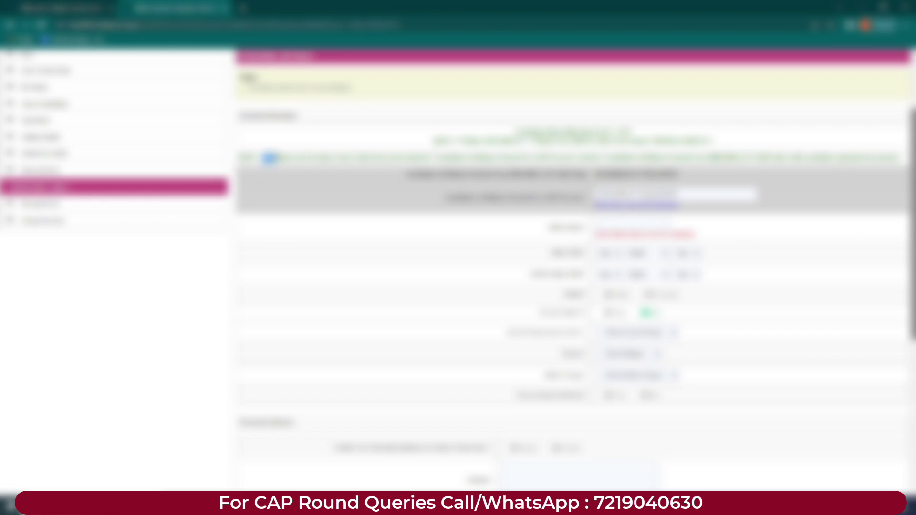
double_click(401, 157)
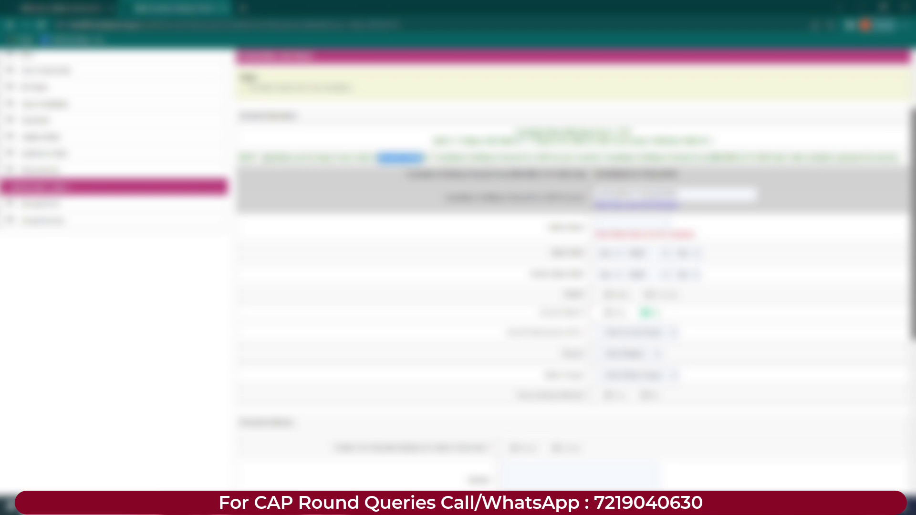
click(271, 157)
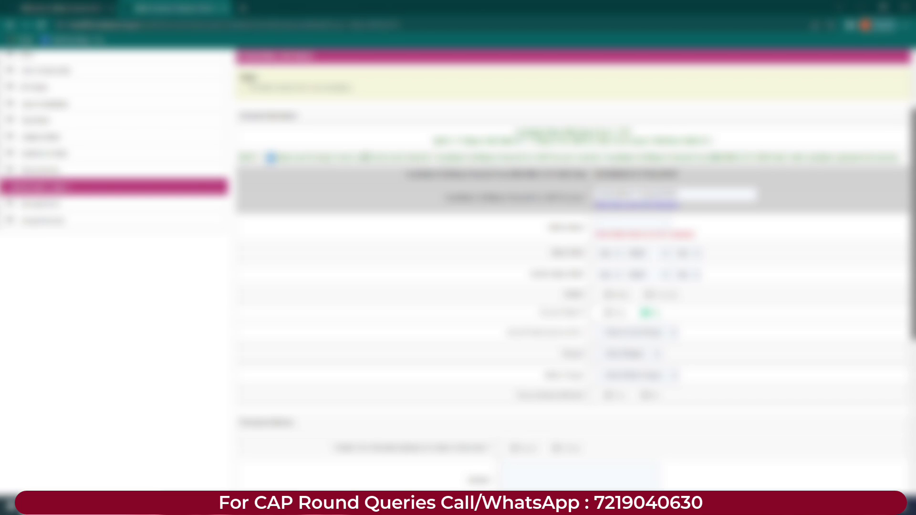
drag(427, 158, 540, 158)
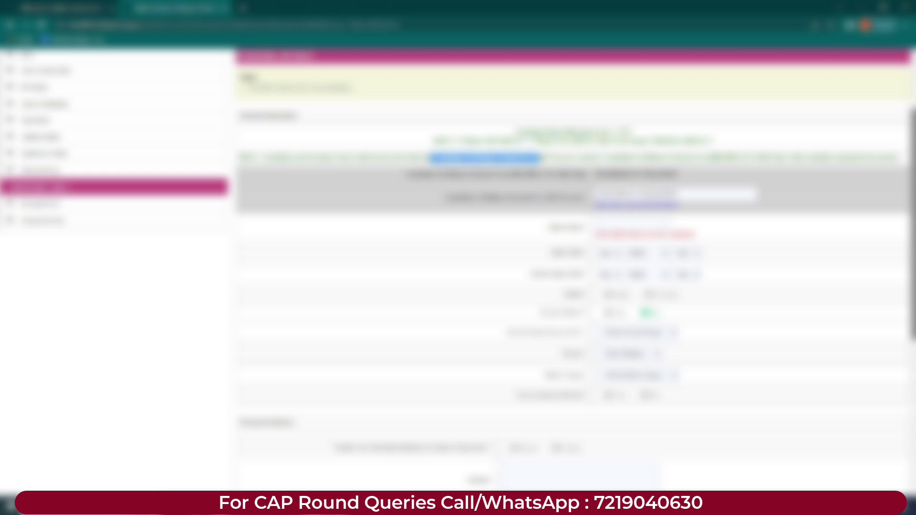
click(552, 158)
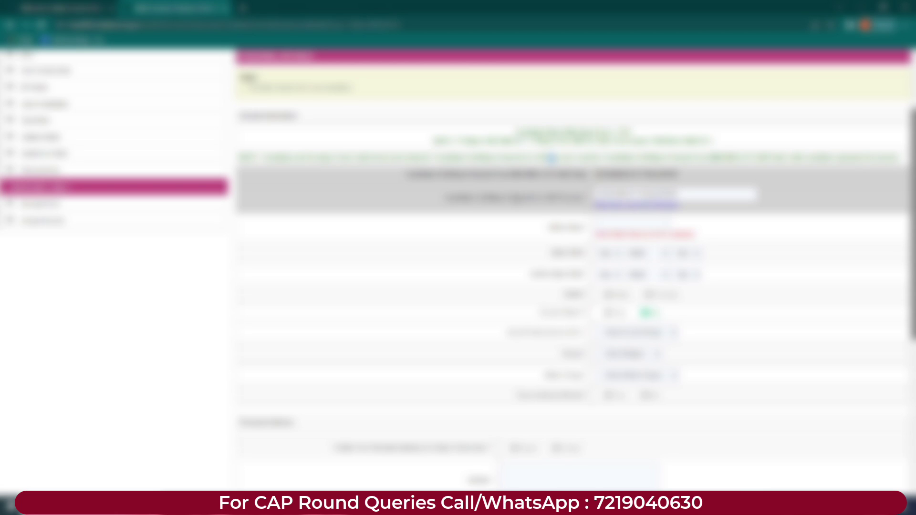
Step: Choose values in both date dropdowns and try Yes and No on the next question
drag(680, 195, 595, 195)
click(610, 196)
click(607, 253)
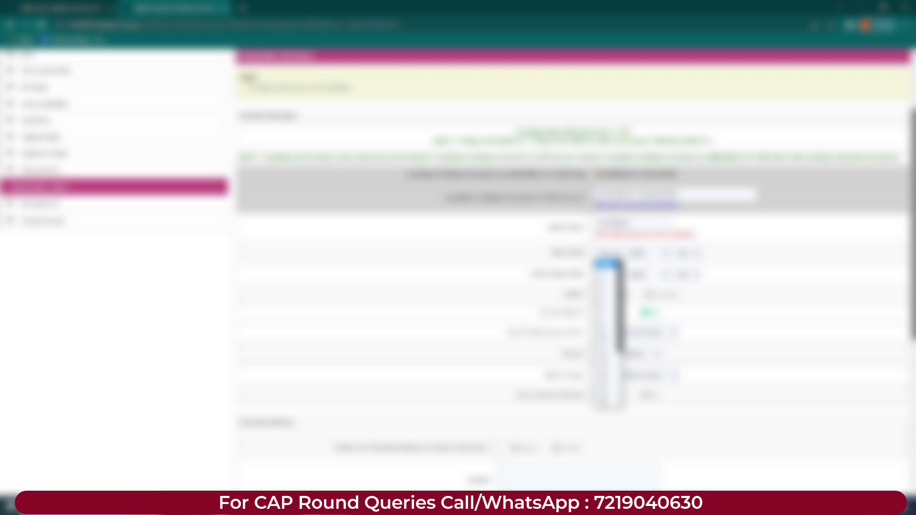
key(Return)
click(607, 274)
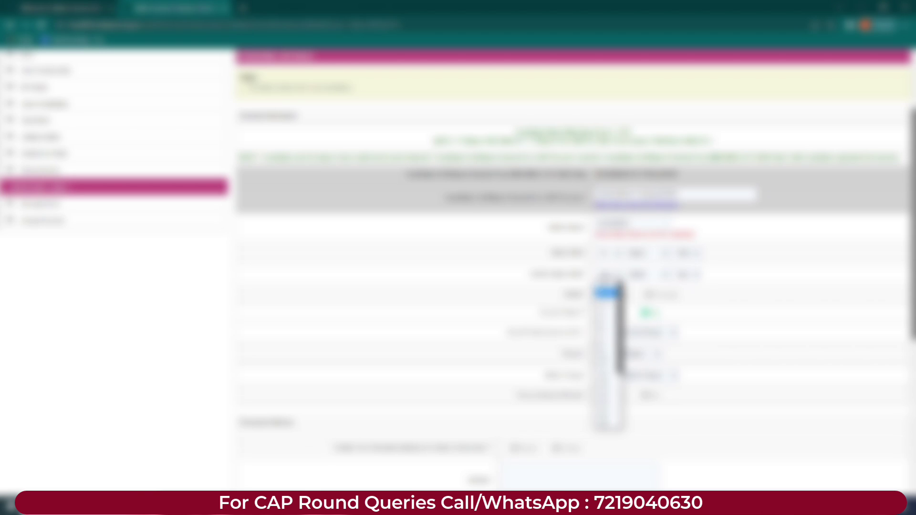
key(Return)
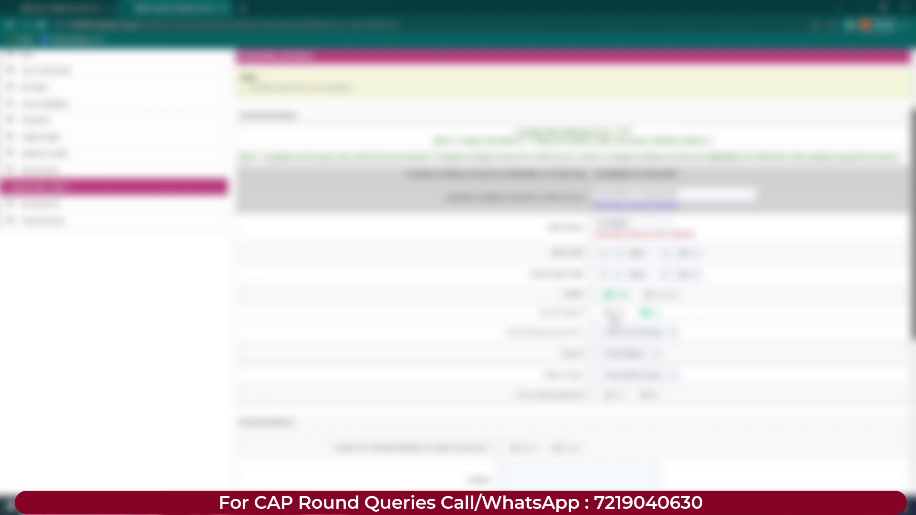
click(608, 314)
click(648, 313)
Step: Switch the question back to Yes, read its information note, then answer No to hide it
click(609, 314)
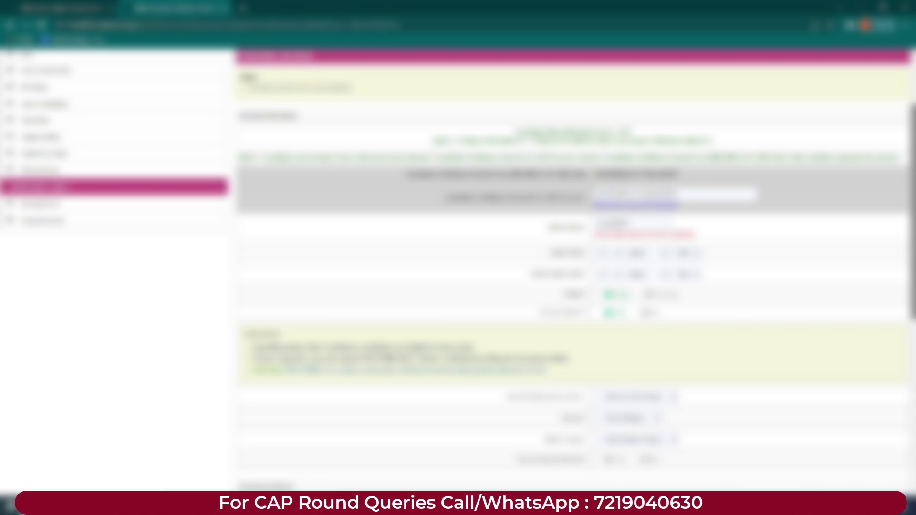
drag(252, 348, 507, 342)
click(507, 342)
drag(261, 348, 386, 348)
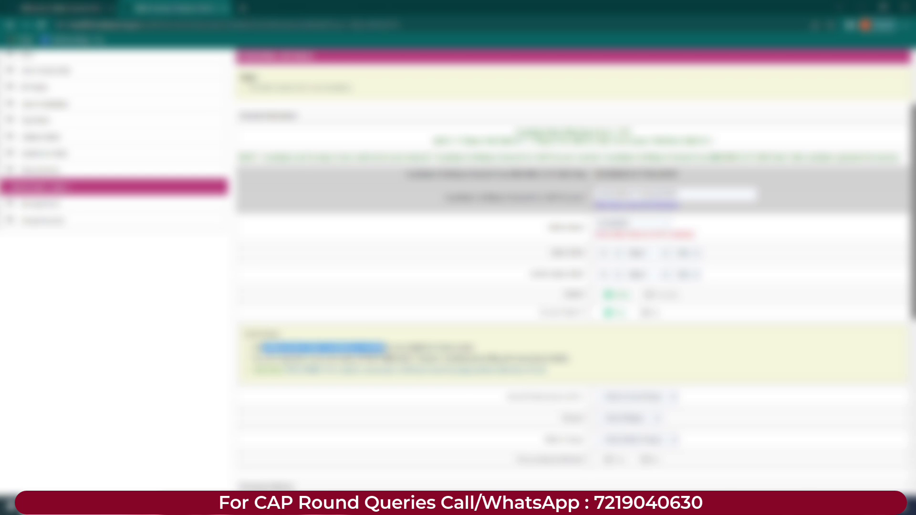
drag(252, 359, 558, 359)
double_click(490, 359)
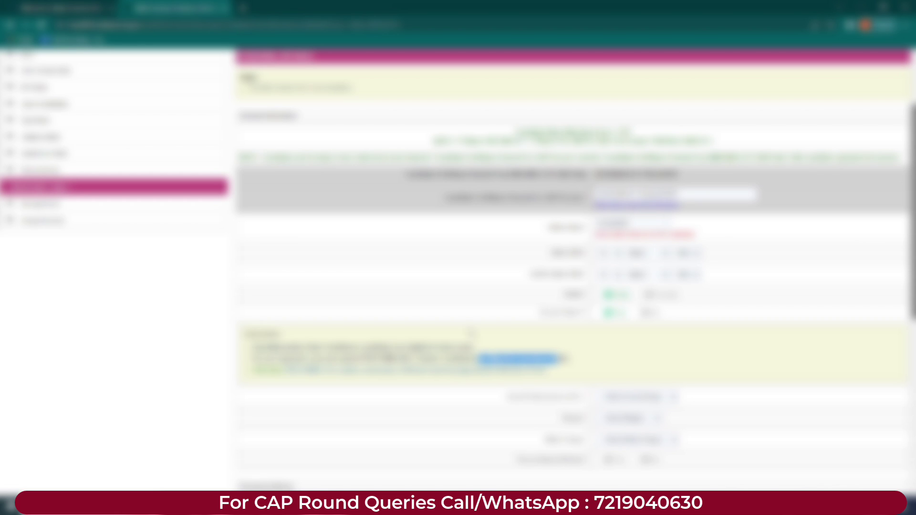
click(647, 314)
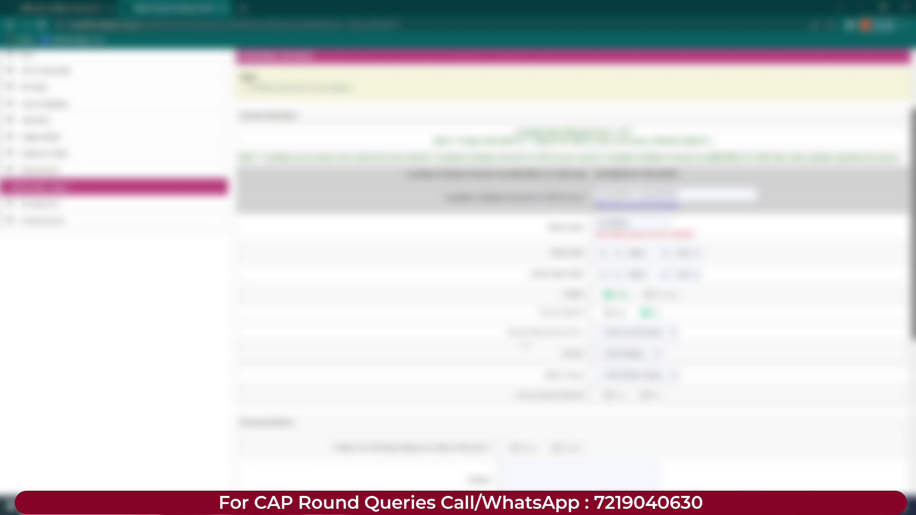
Step: Choose options in the three dropdowns and the first option in the newly added row
click(624, 332)
click(620, 356)
click(598, 353)
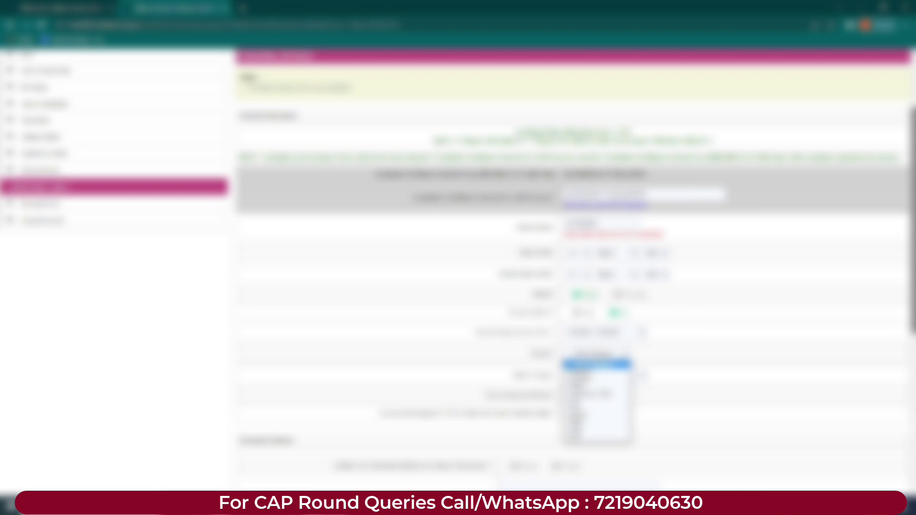
click(591, 382)
click(603, 375)
click(603, 313)
scroll(603, 313, down, 3)
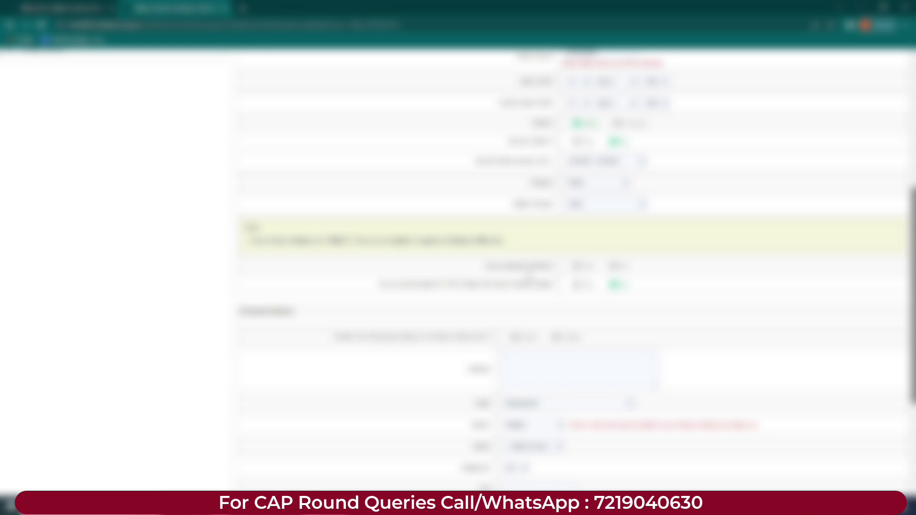
click(576, 266)
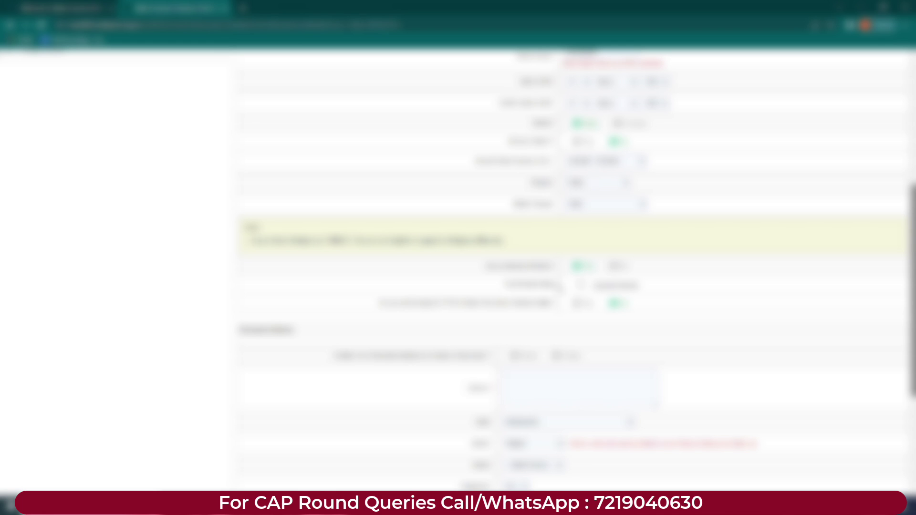
Step: Tick the checkbox under the upper question, then switch that question to its second answer
drag(505, 285, 557, 286)
click(580, 285)
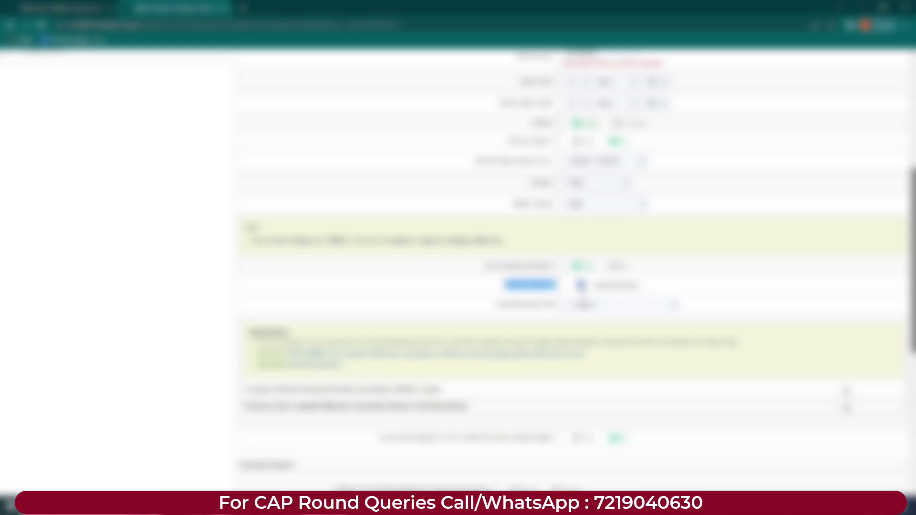
click(616, 305)
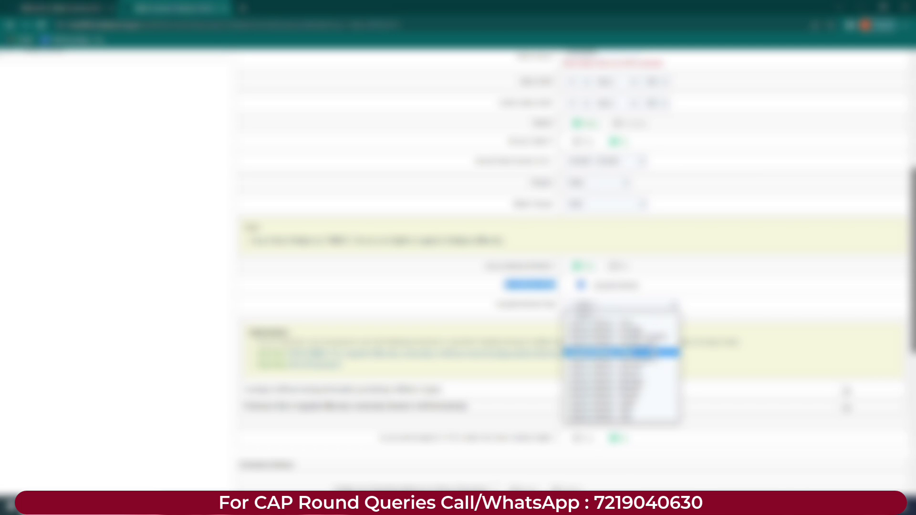
click(672, 278)
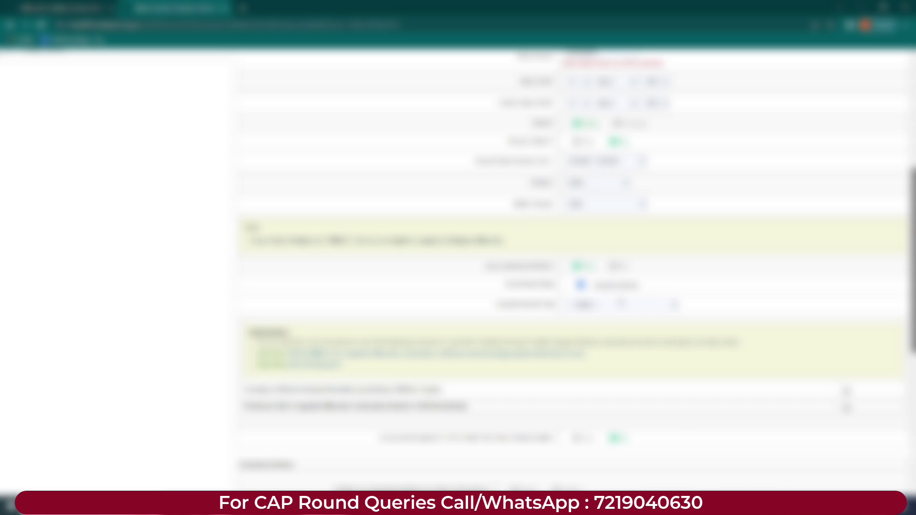
click(615, 265)
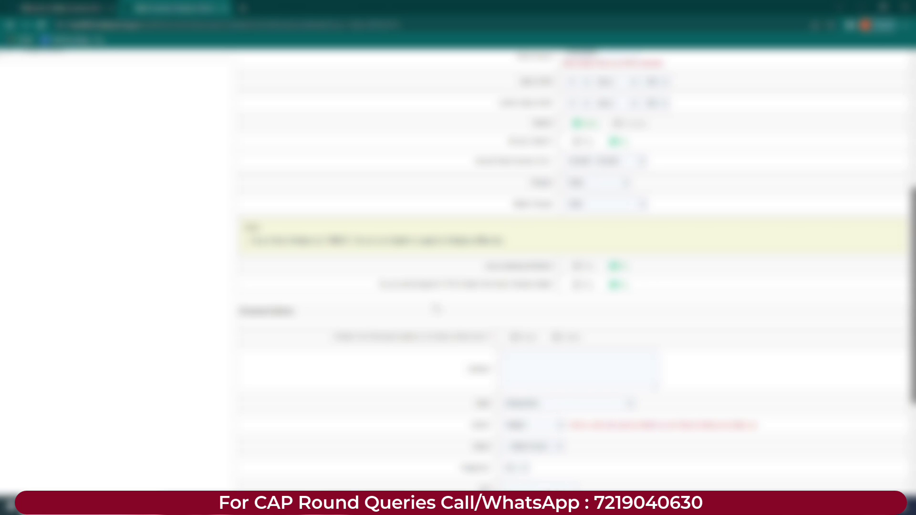
Step: Read through the second question's wording and its explanatory note
drag(380, 286, 578, 286)
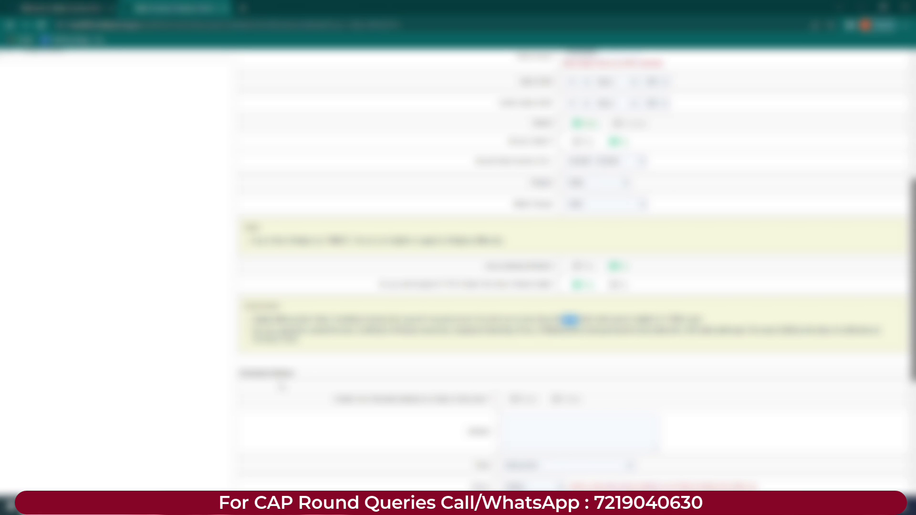
drag(361, 330, 535, 331)
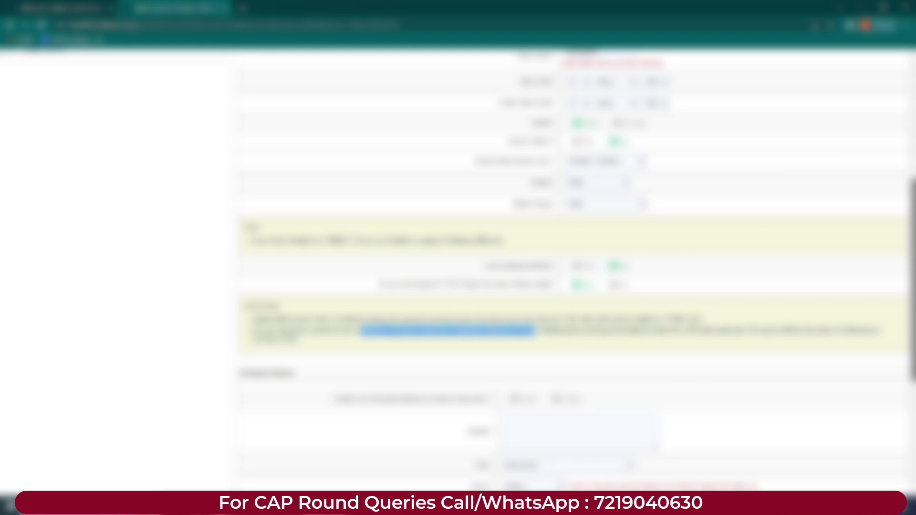
double_click(649, 330)
double_click(699, 330)
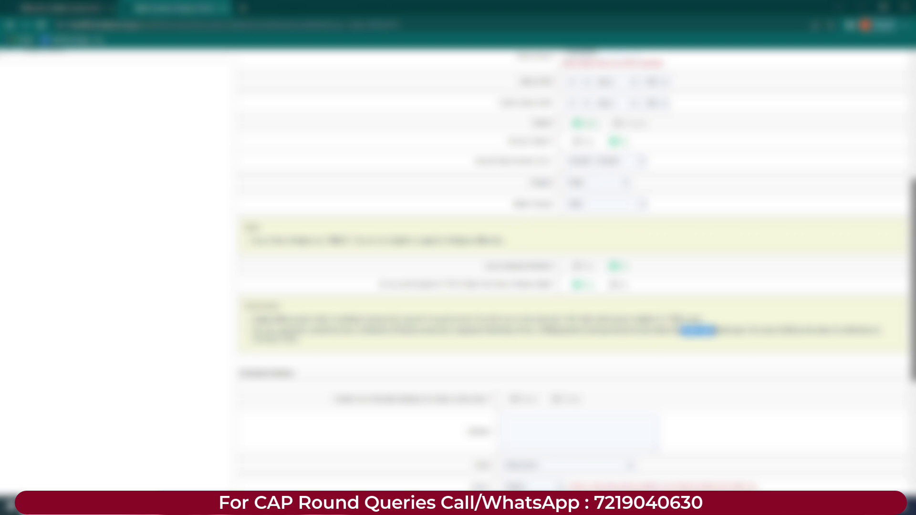
drag(749, 330, 796, 330)
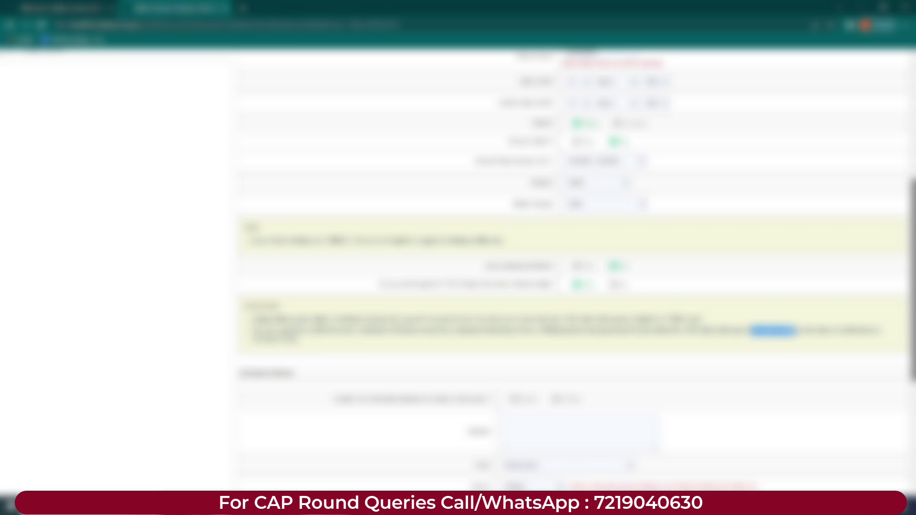
drag(253, 319, 298, 340)
click(298, 340)
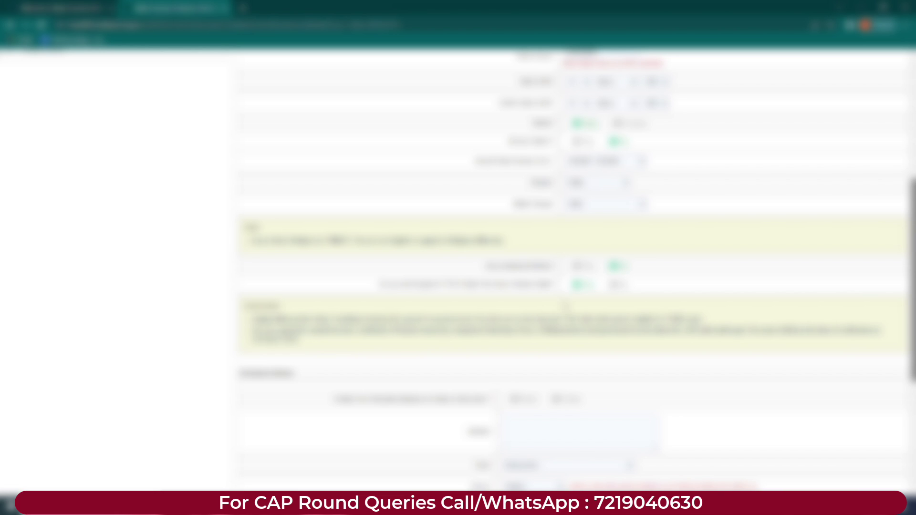
Step: Answer No to the second question and paste text into the multi-line box
click(615, 286)
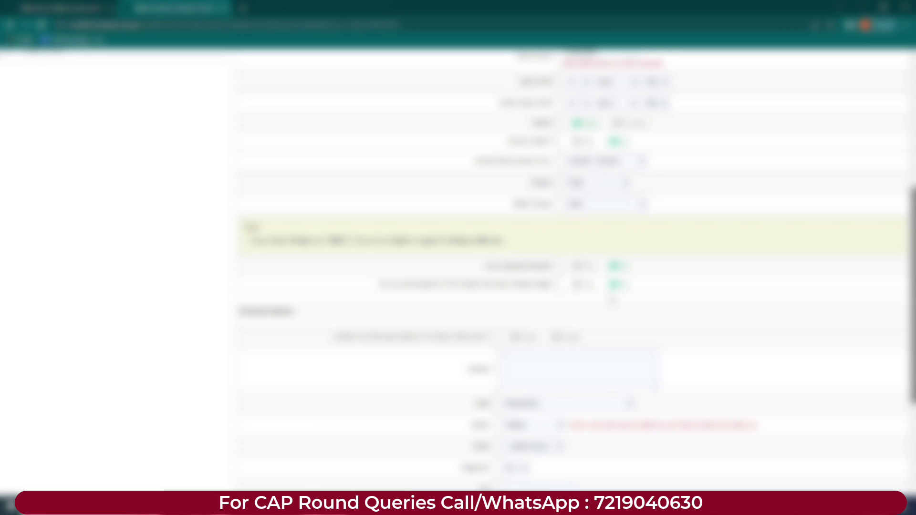
scroll(365, 347, up, 2)
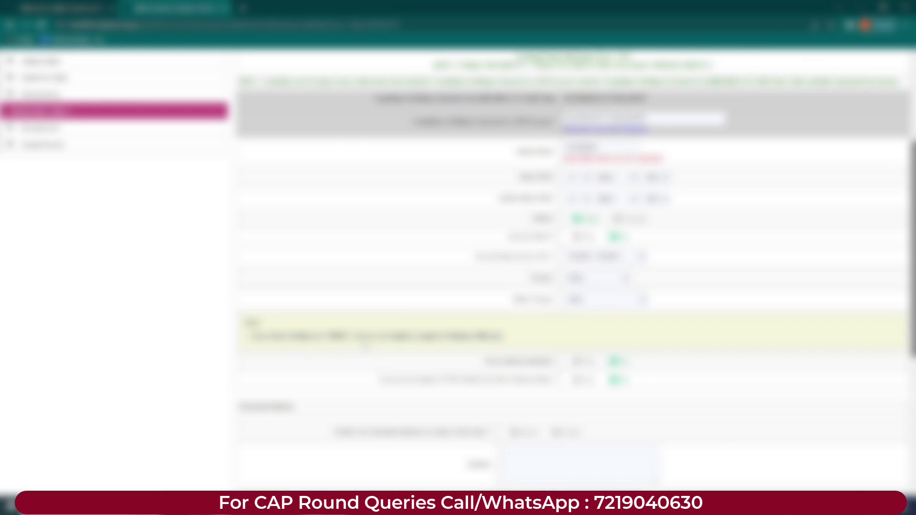
scroll(576, 275, down, 5)
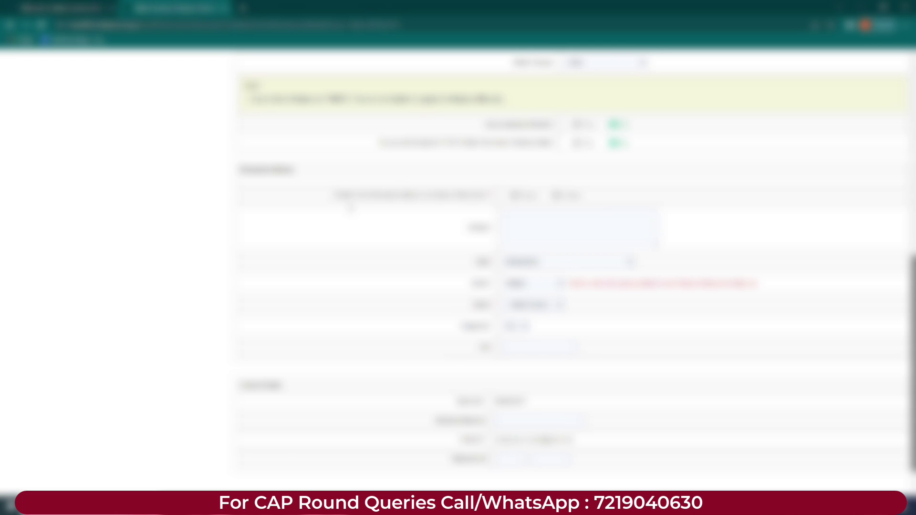
drag(427, 195, 509, 197)
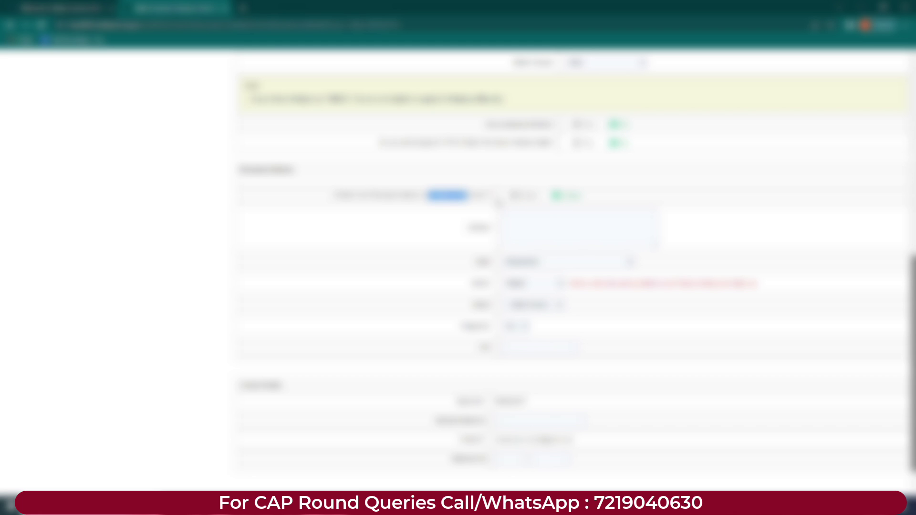
click(515, 225)
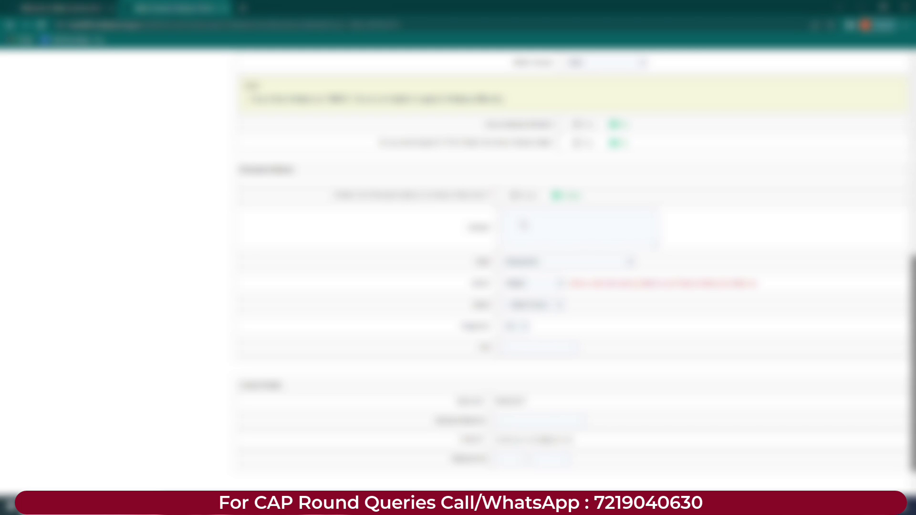
key(ctrl+v)
Step: Pick values in the four dropdowns and paste into the empty lower field
click(541, 266)
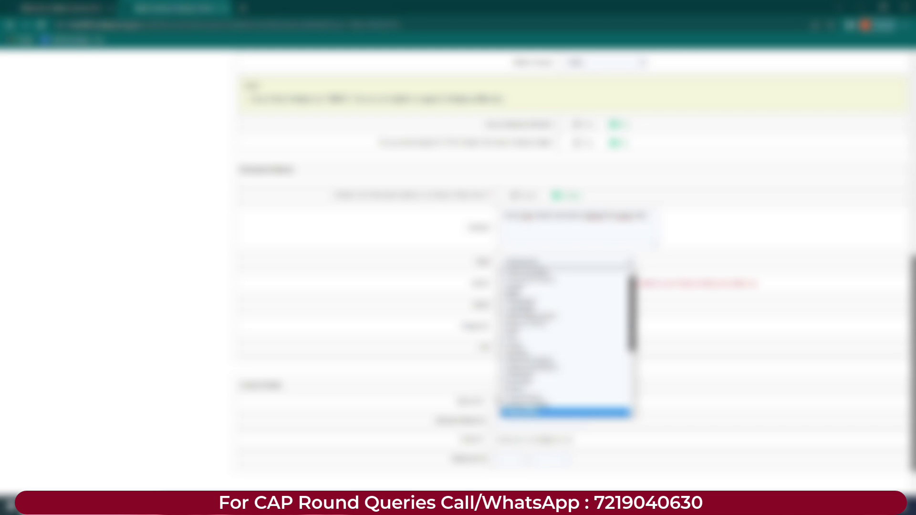
click(527, 406)
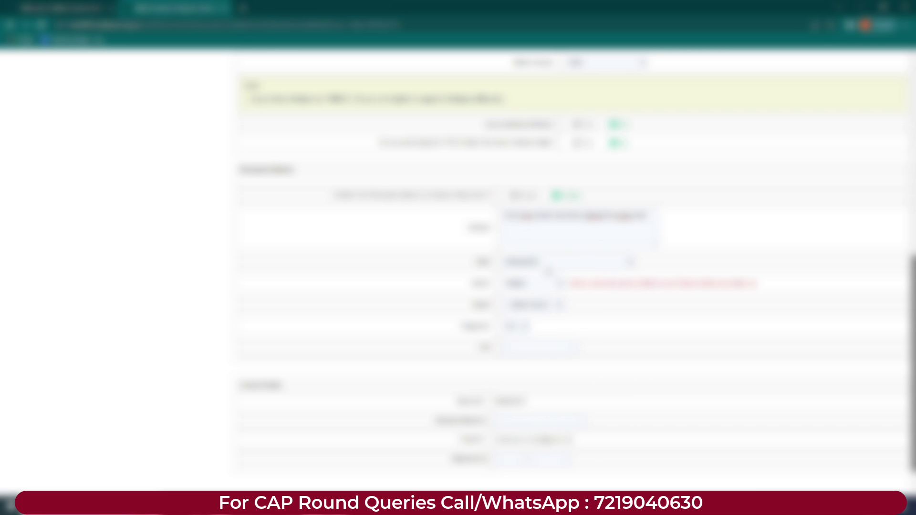
click(534, 305)
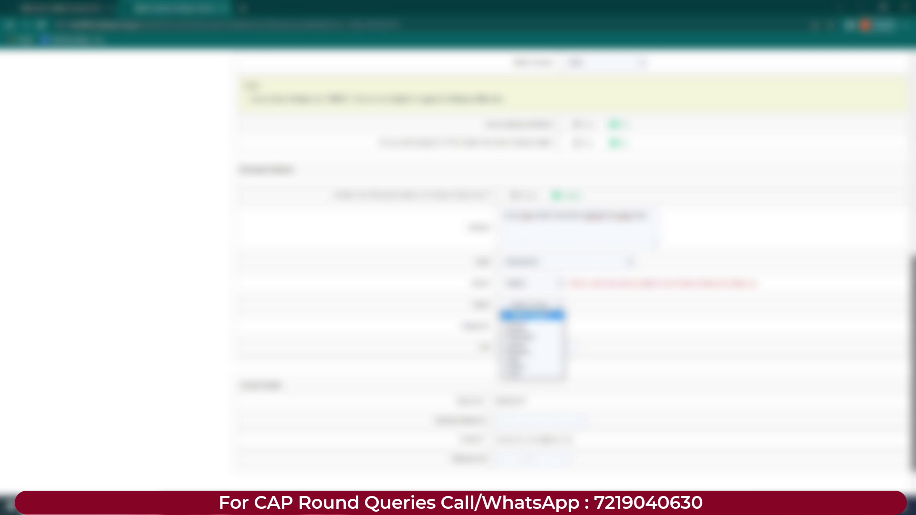
click(516, 329)
click(534, 326)
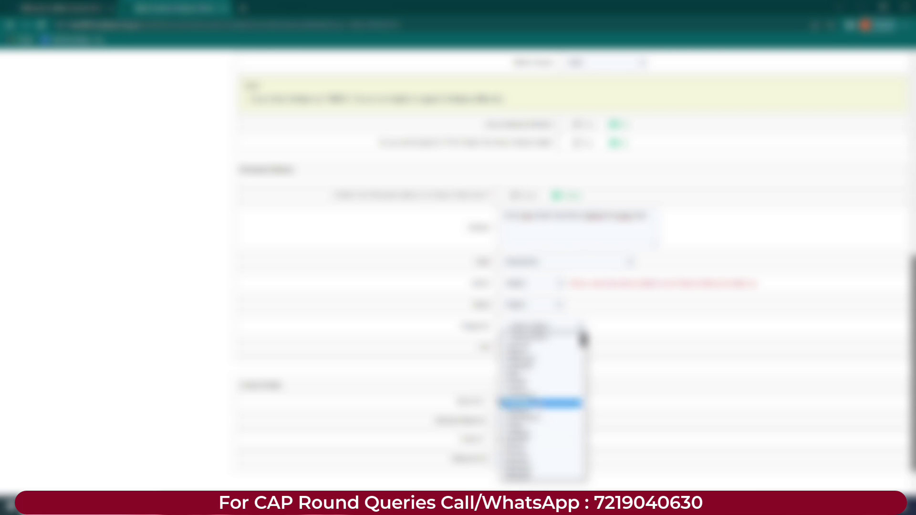
click(532, 353)
scroll(531, 353, down, 1)
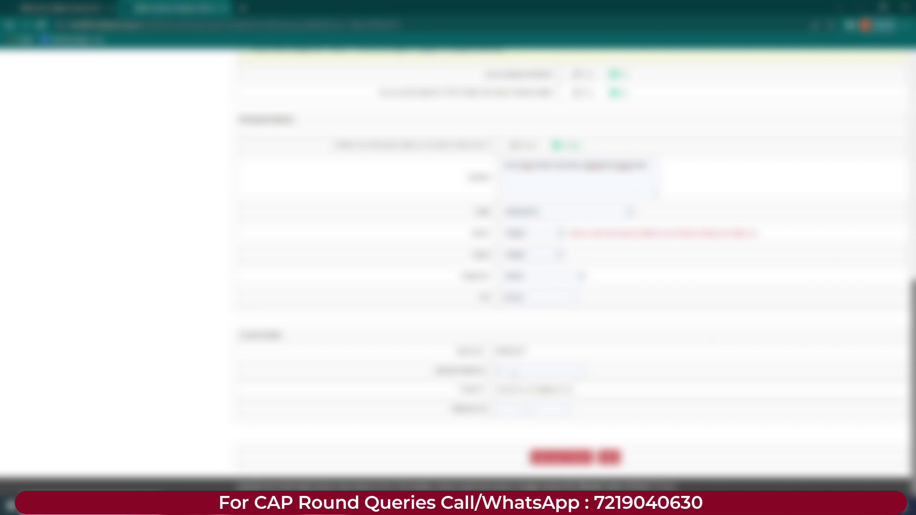
key(ctrl+v)
Step: Save the personal details and confirm to reach the photo upload page
scroll(520, 411, up, 1)
scroll(520, 410, down, 1)
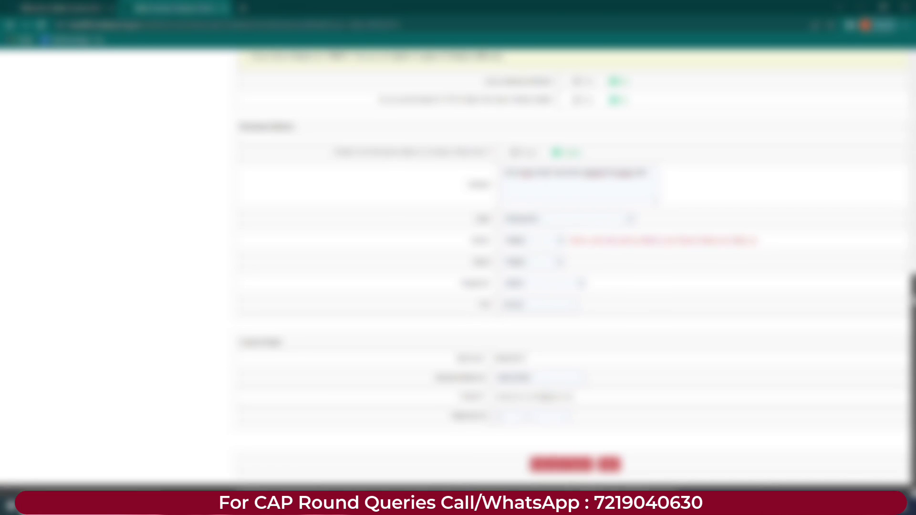
click(561, 462)
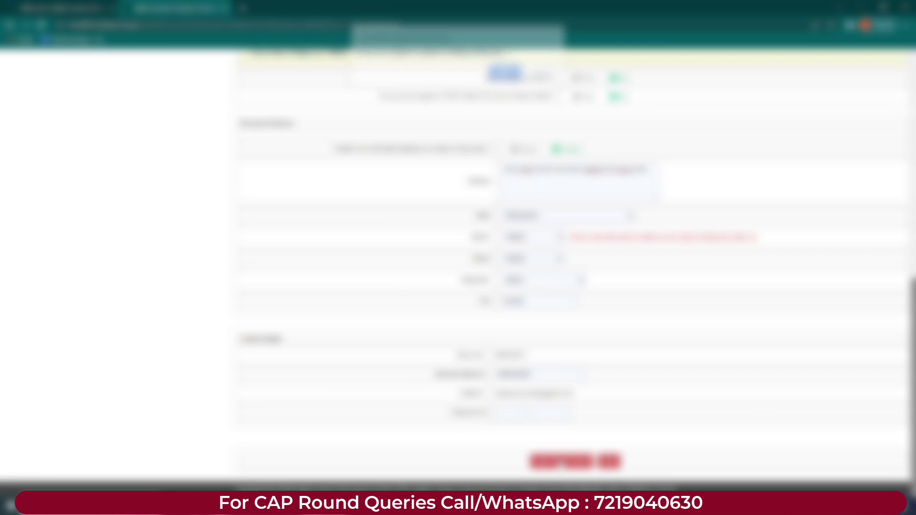
click(506, 76)
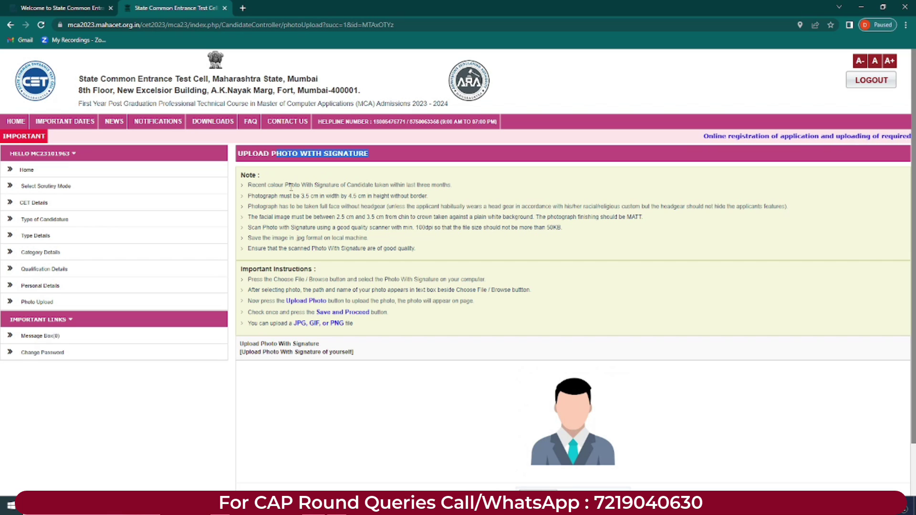
drag(288, 185, 448, 188)
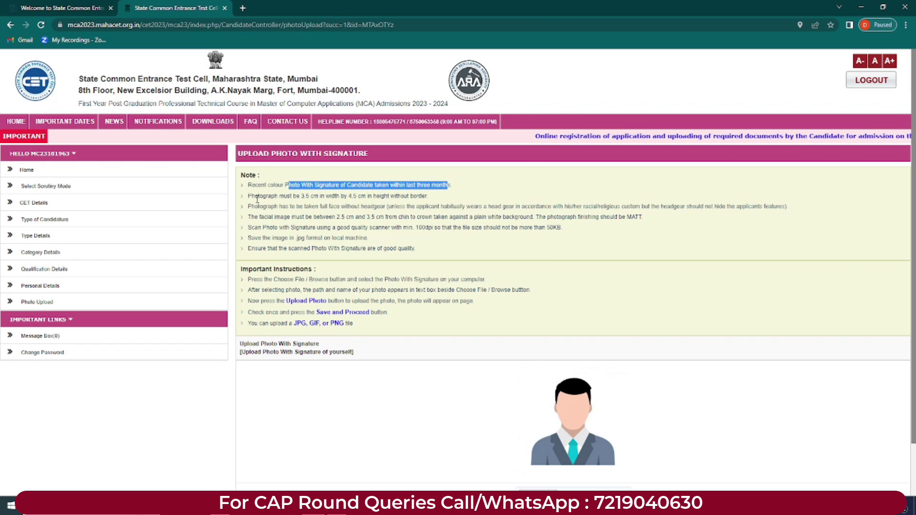
drag(296, 197, 408, 201)
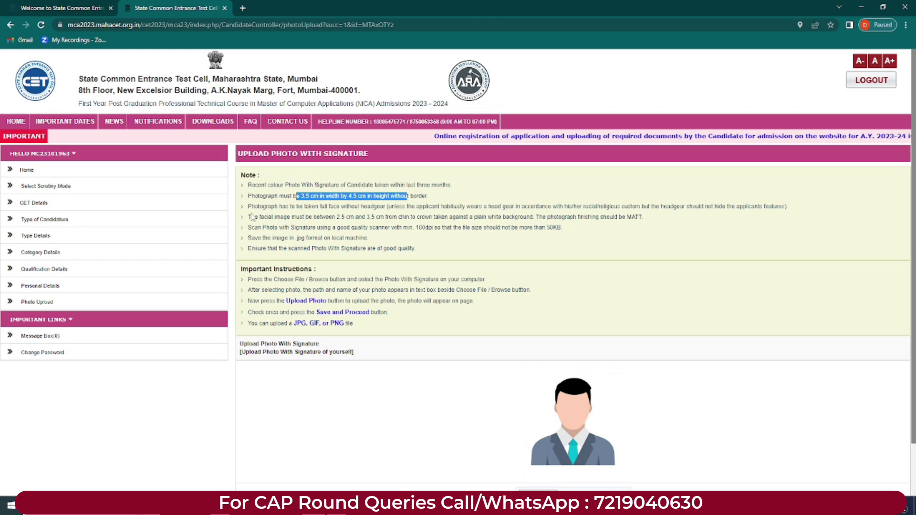
drag(249, 207, 788, 207)
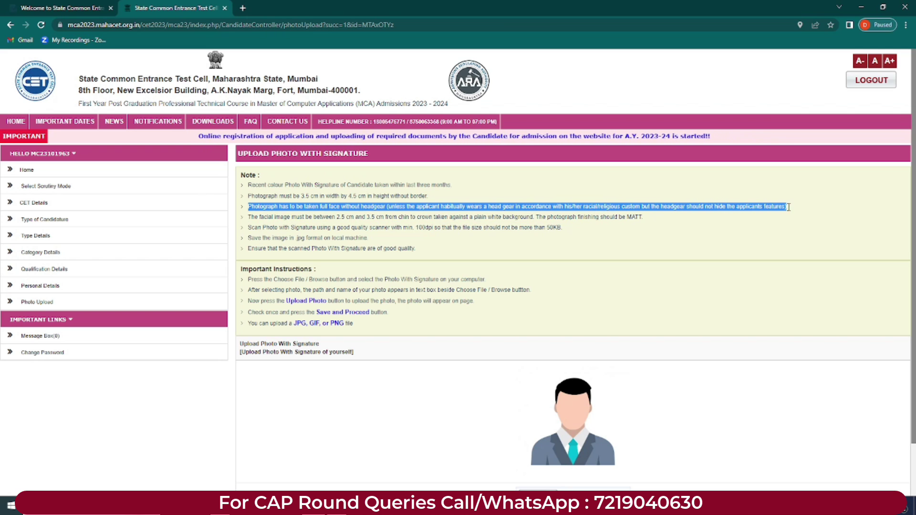
click(741, 212)
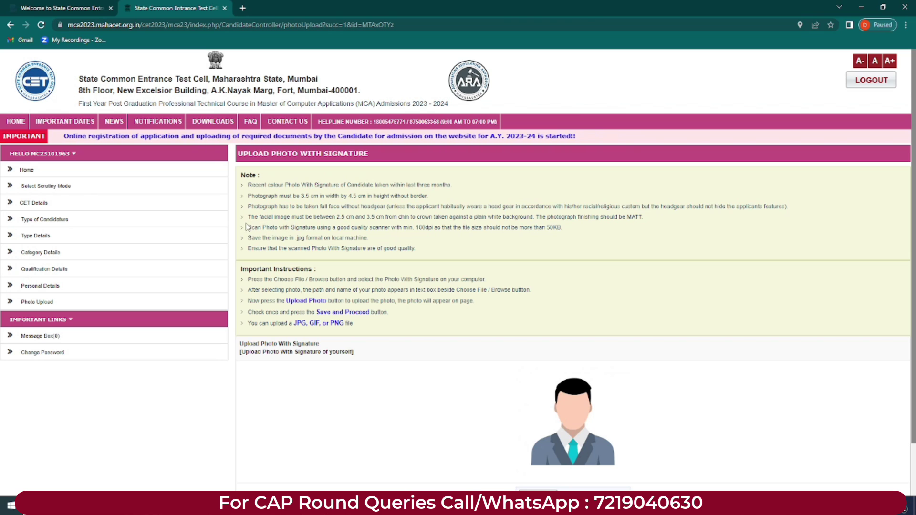
drag(247, 216, 372, 239)
click(383, 270)
Step: Choose the photo-with-signature image and save it to continue to document upload
scroll(383, 270, down, 1)
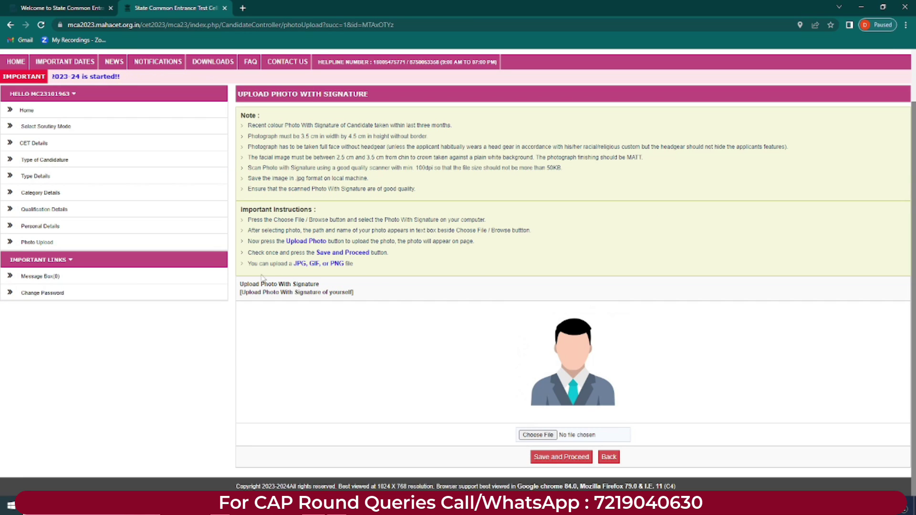
double_click(349, 263)
click(546, 435)
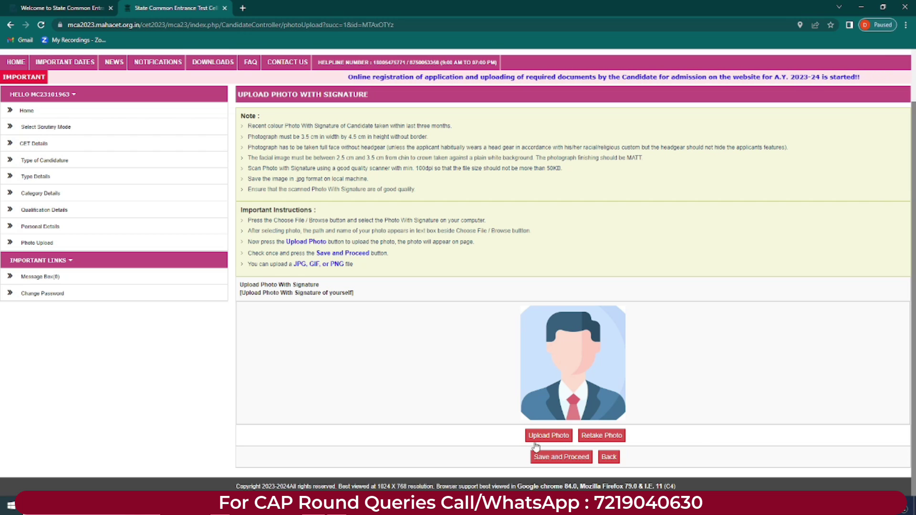
click(561, 456)
key(Return)
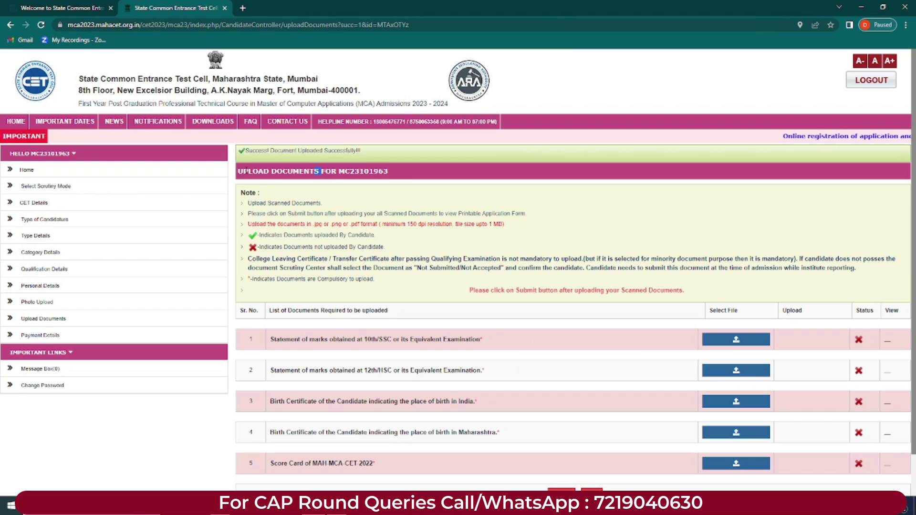
drag(241, 174, 319, 181)
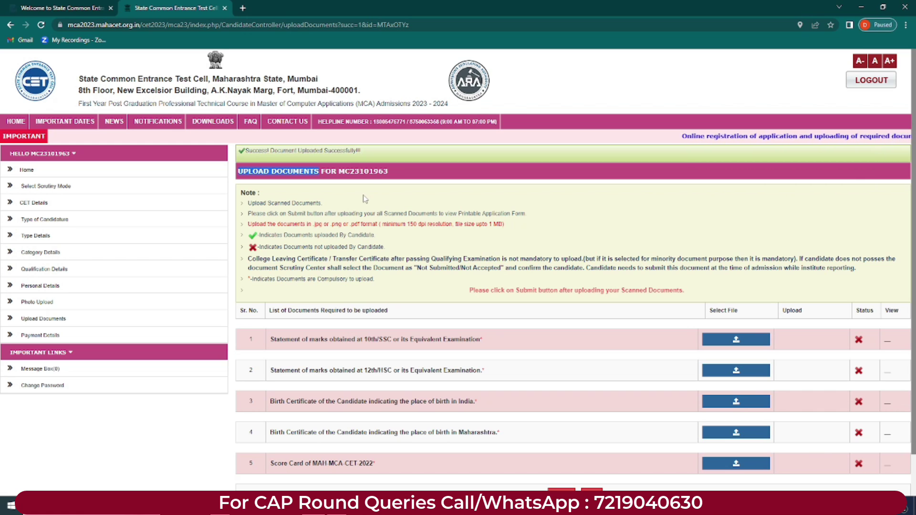
drag(249, 203, 319, 204)
click(249, 216)
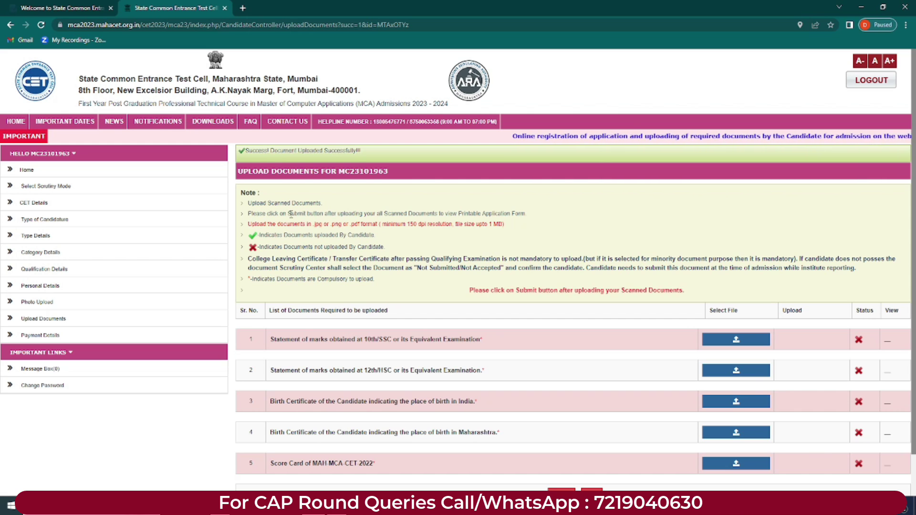
drag(359, 214, 495, 210)
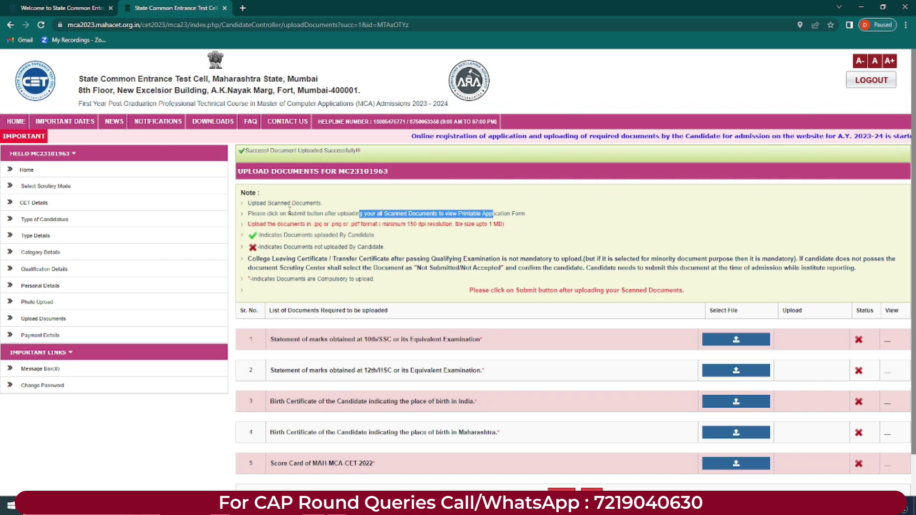
click(306, 213)
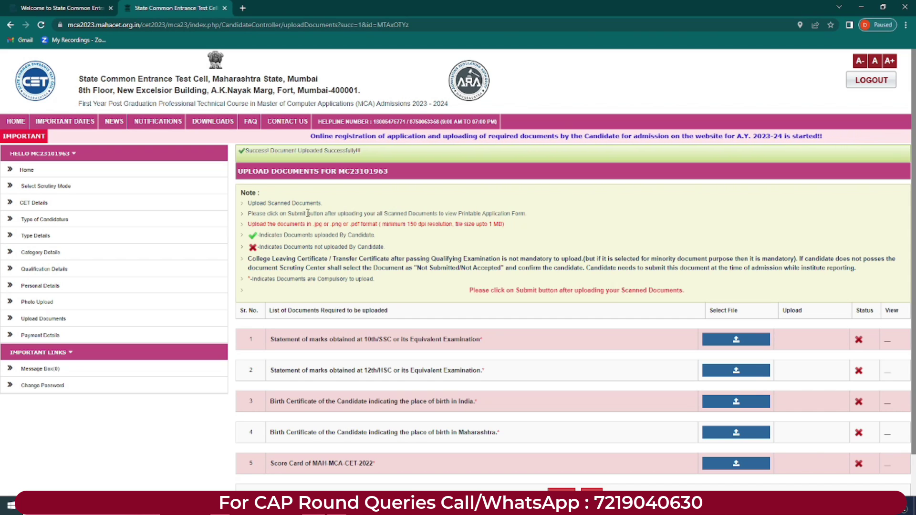
drag(313, 224, 415, 227)
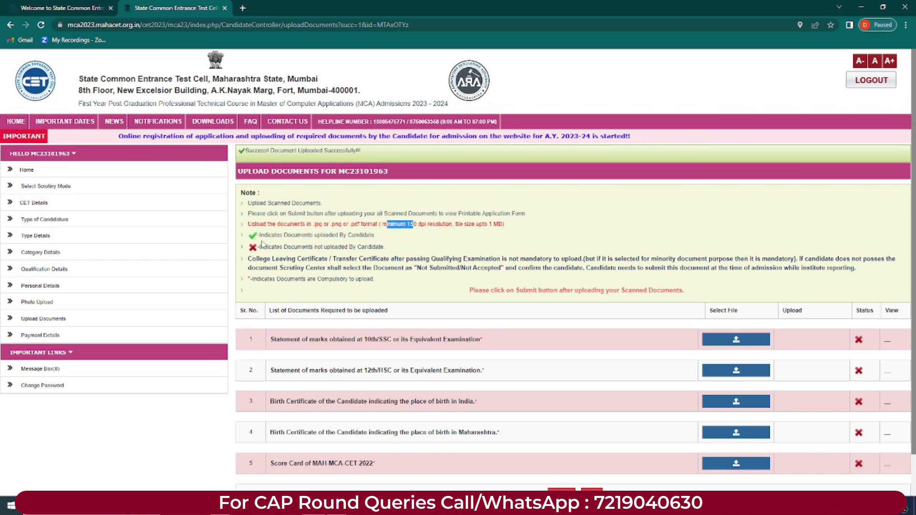
drag(280, 236, 349, 236)
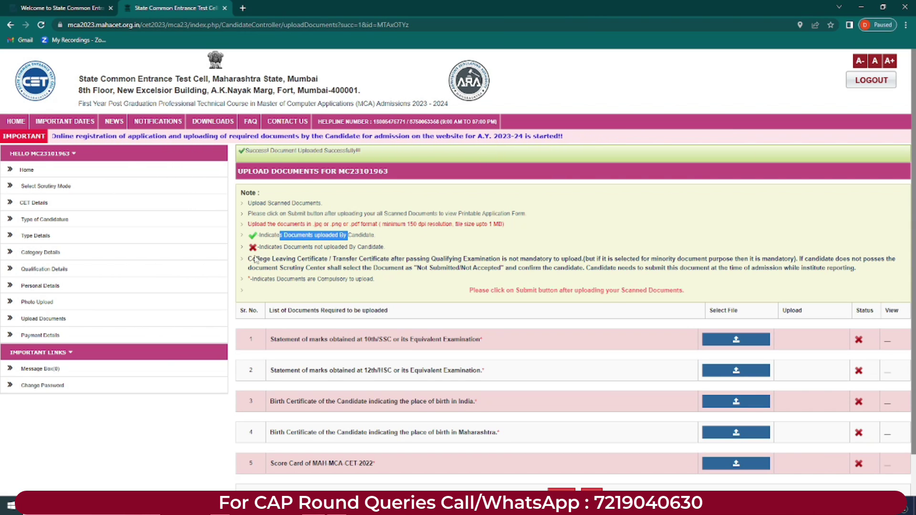
click(303, 248)
drag(280, 248, 394, 251)
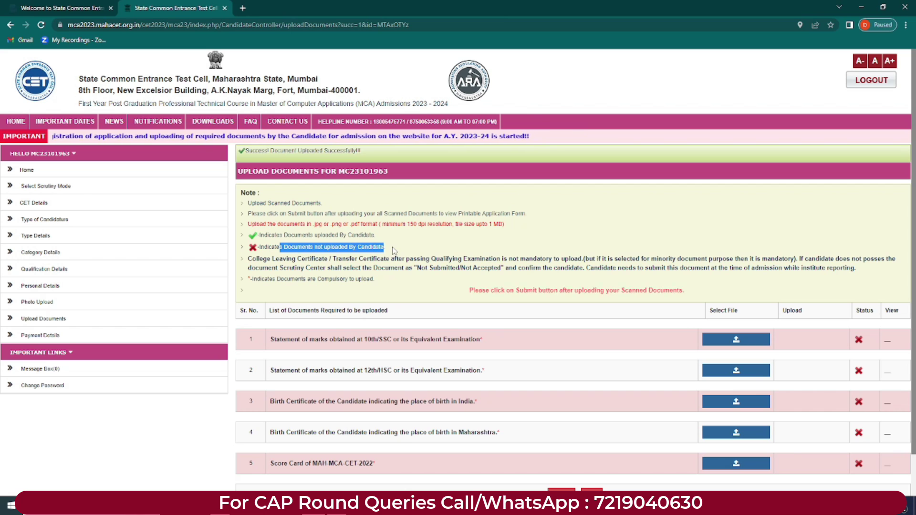
drag(247, 263, 482, 260)
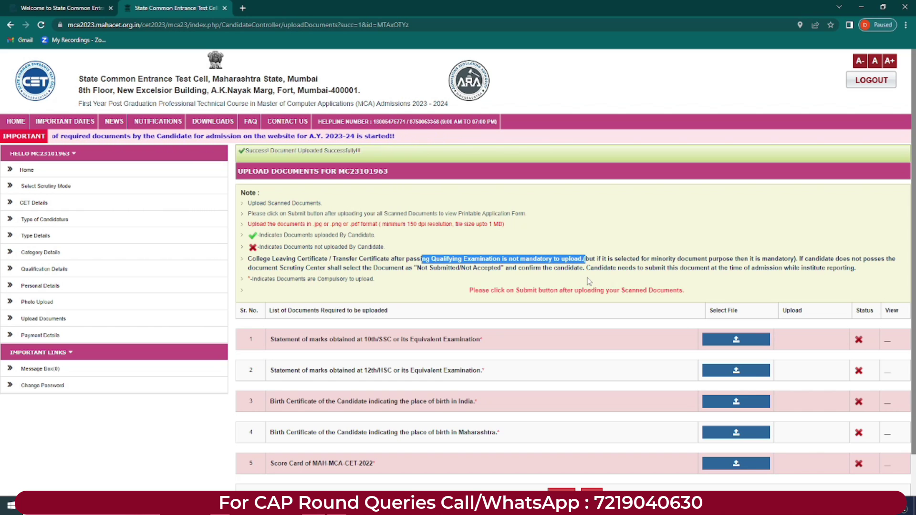
Step: Review the required documents list and check the first uploaded document in a preview tab
click(571, 254)
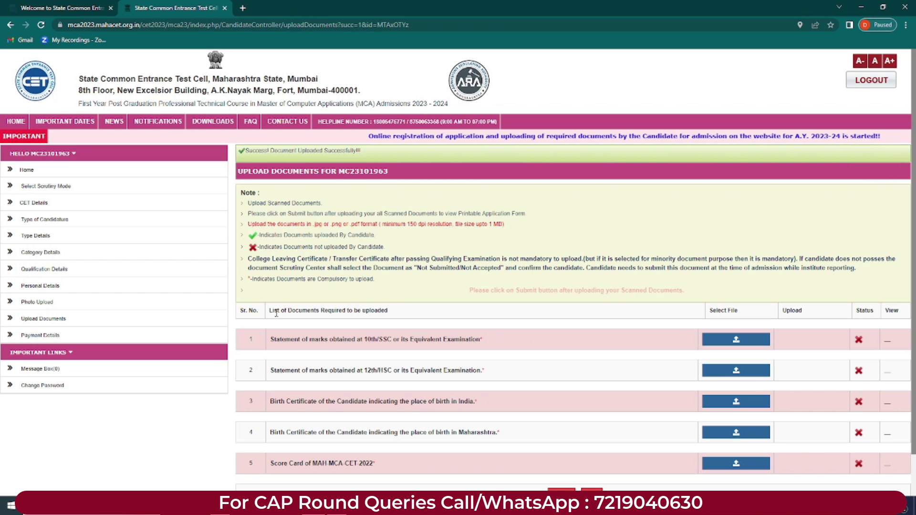
drag(269, 310, 388, 311)
click(408, 313)
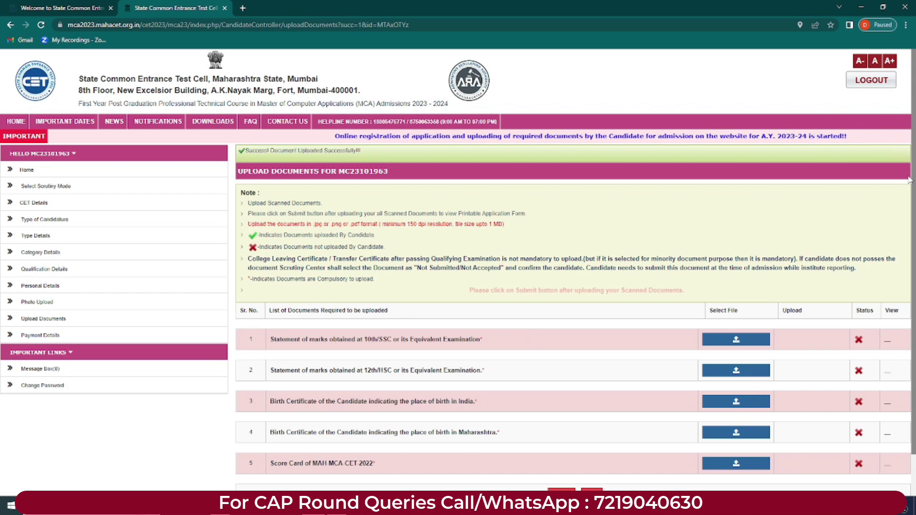
scroll(408, 313, down, 1)
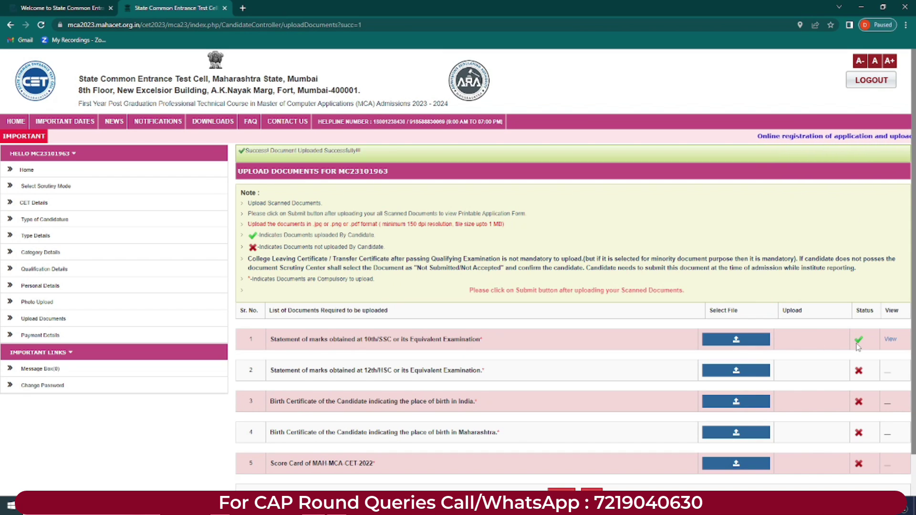
click(890, 339)
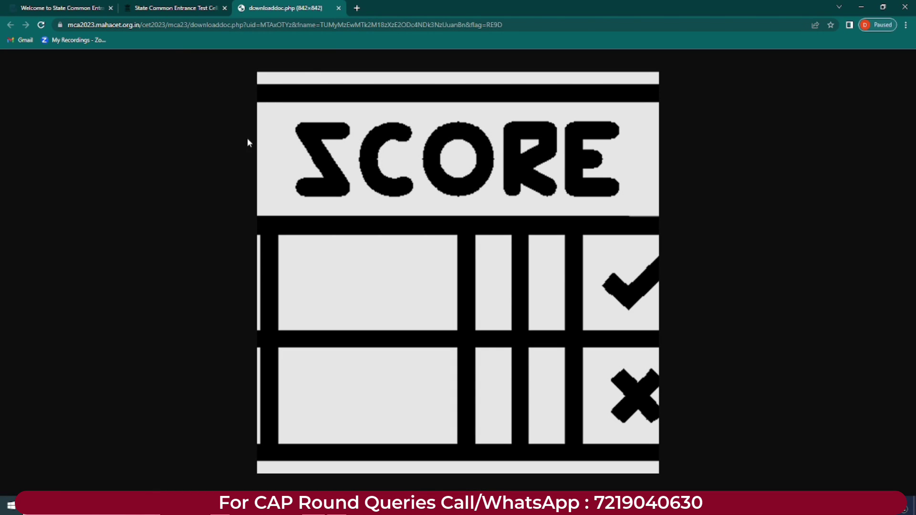
key(ctrl+w)
scroll(758, 374, down, 1)
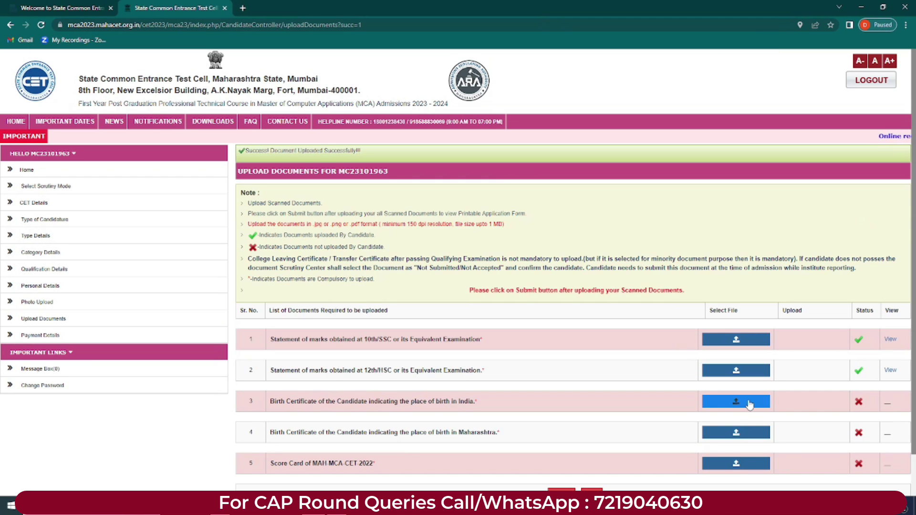
scroll(911, 327, down, 2)
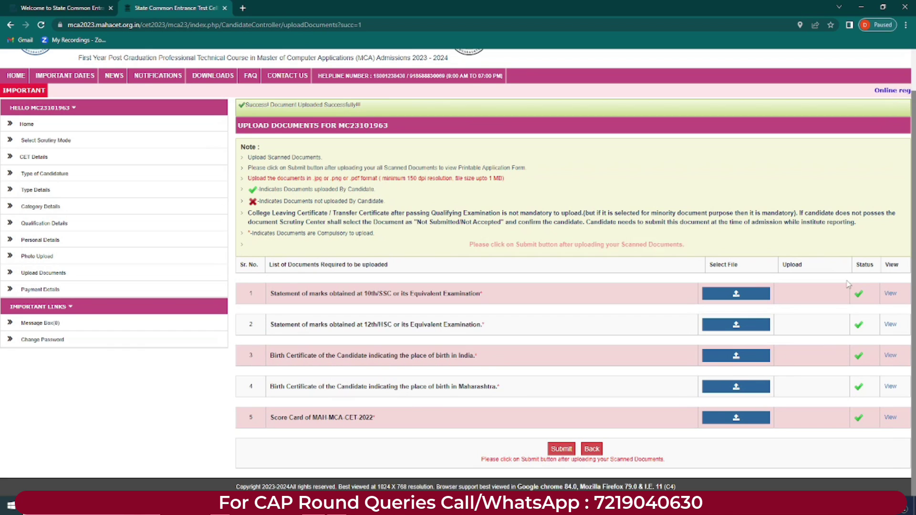
Step: Submit and confirm the uploaded documents, then review the compiled application form showing the photo and details
click(560, 448)
key(Return)
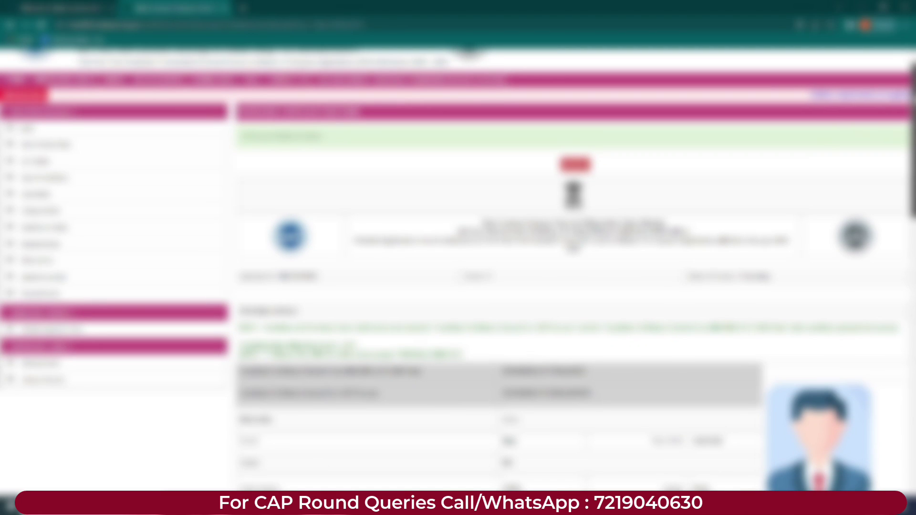
scroll(458, 267, down, 1)
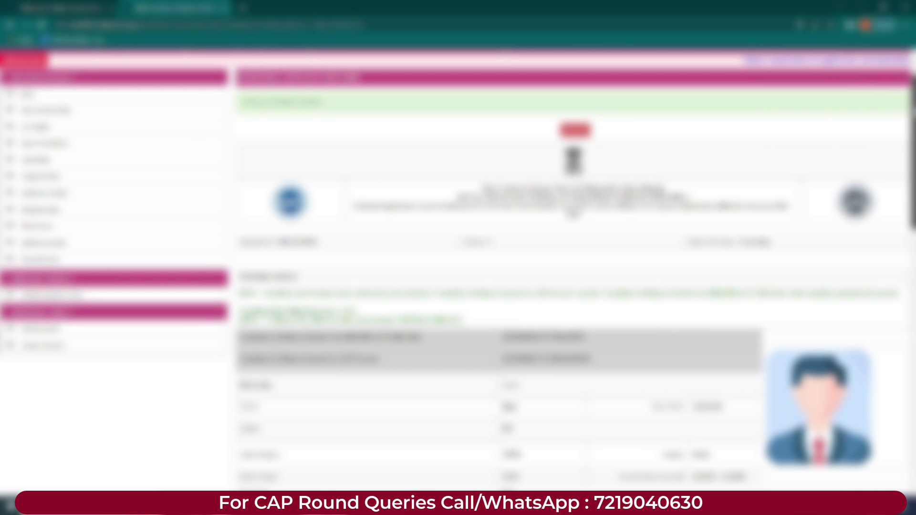
scroll(458, 267, down, 7)
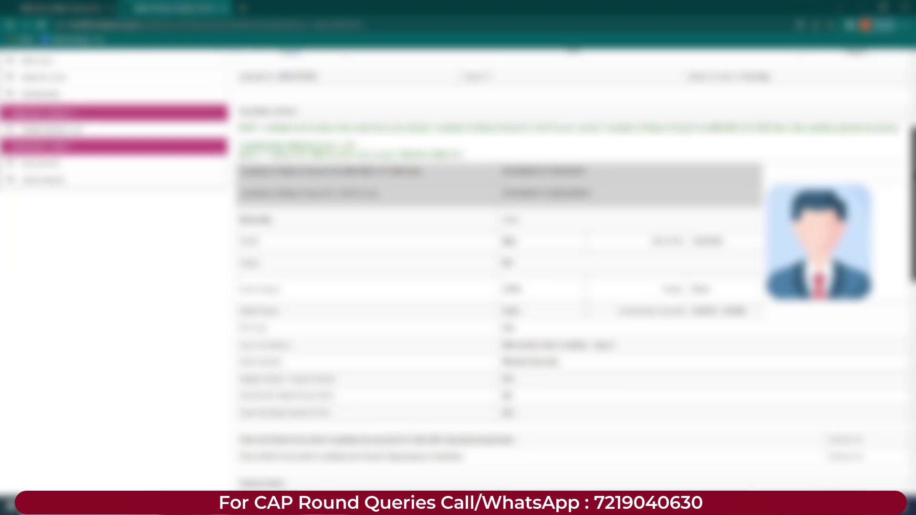
scroll(458, 267, down, 8)
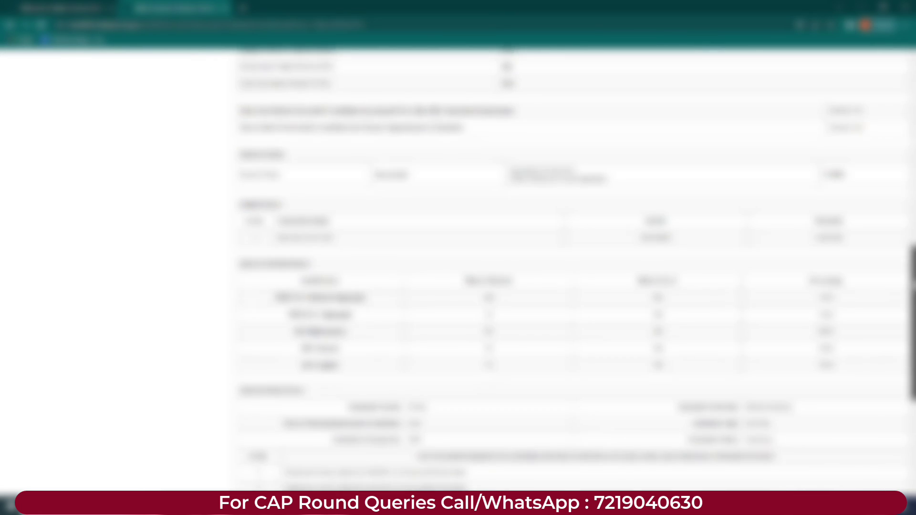
scroll(458, 267, down, 2)
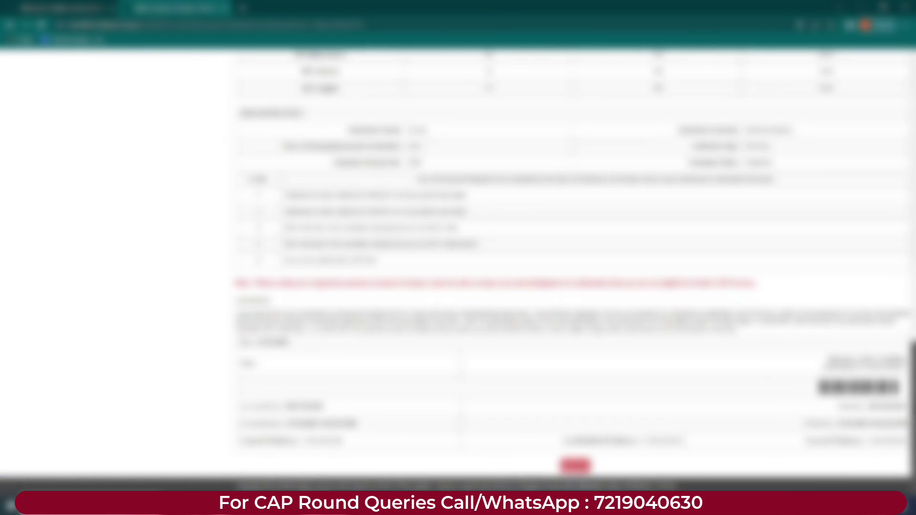
scroll(458, 267, up, 1)
scroll(457, 267, up, 15)
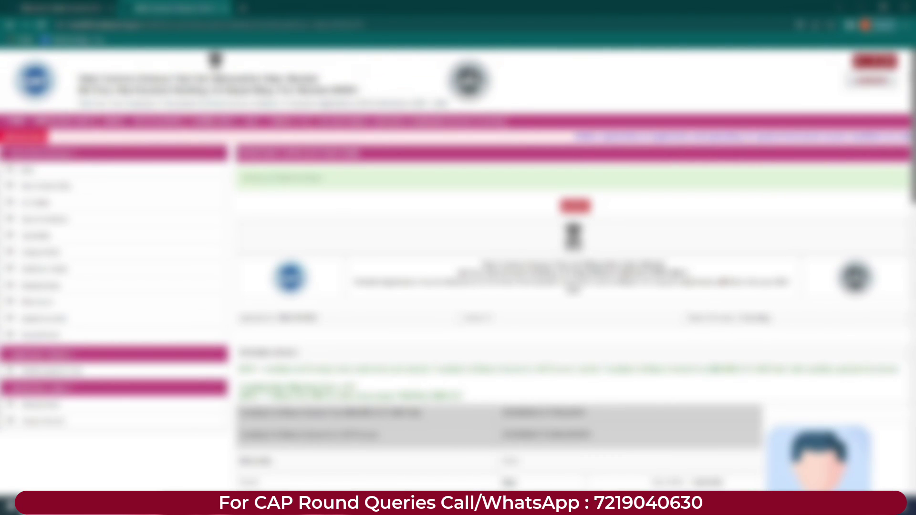
scroll(458, 267, down, 2)
scroll(458, 268, up, 3)
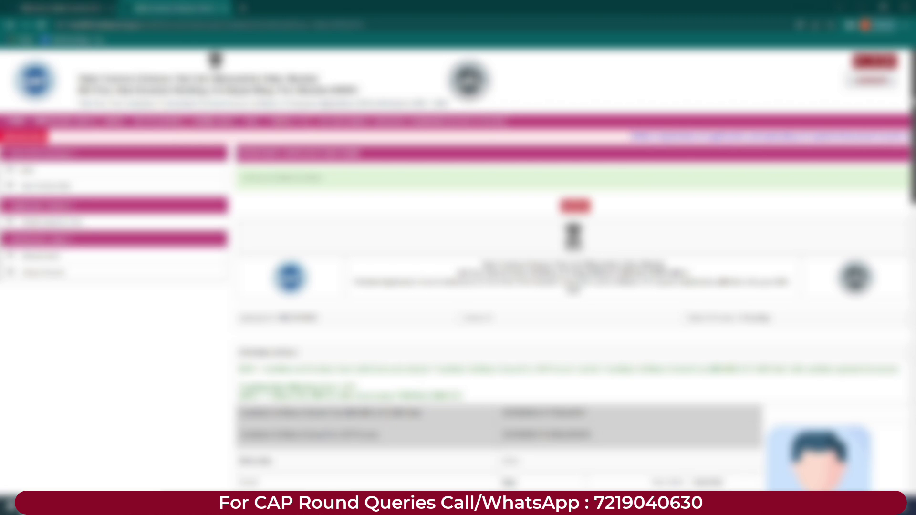
scroll(458, 267, down, 3)
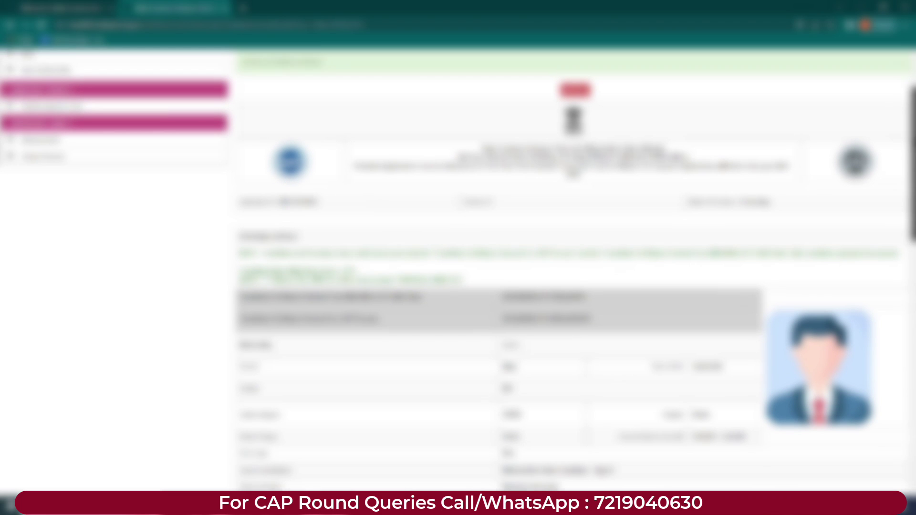
scroll(572, 267, down, 15)
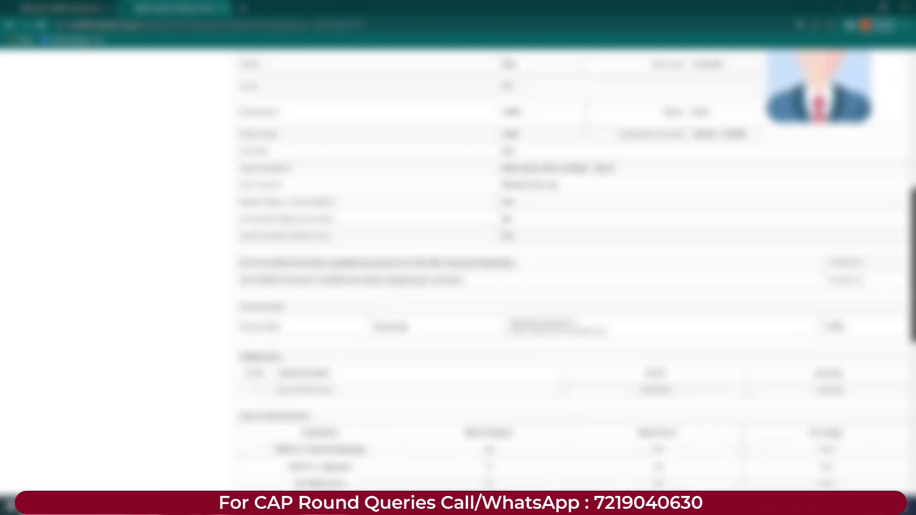
scroll(458, 267, up, 20)
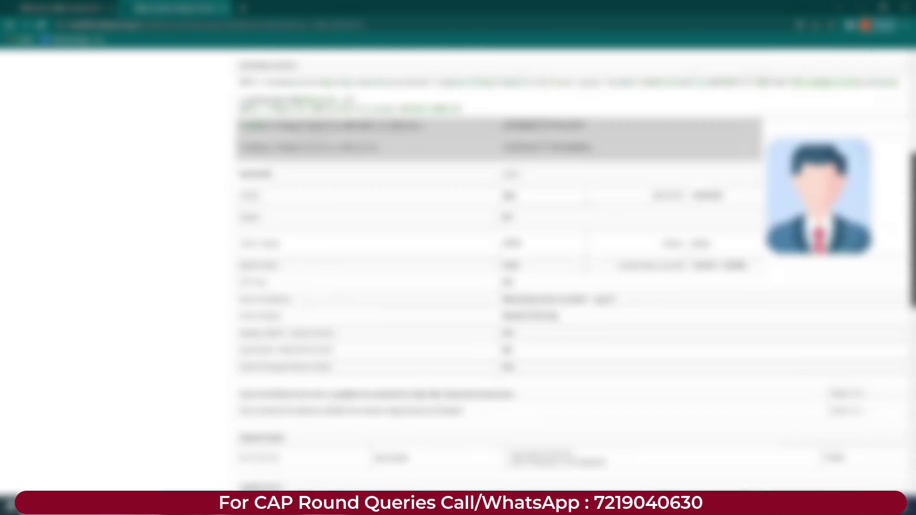